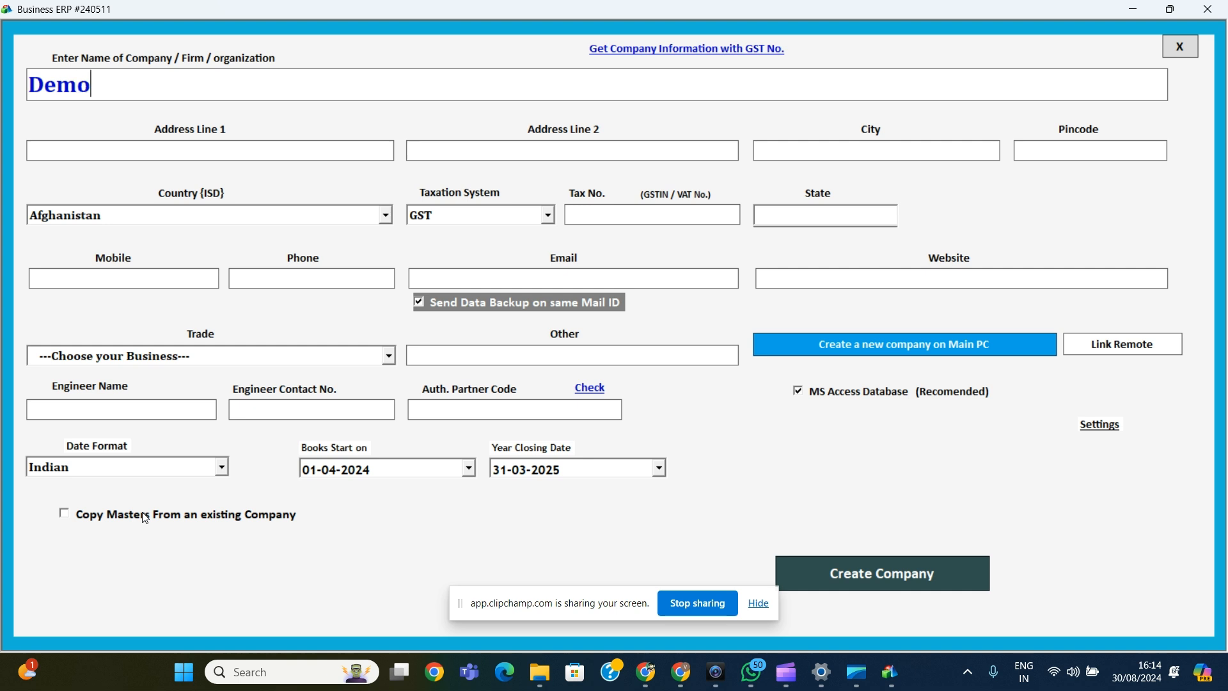
Step: Name the company Demo1, enter city Raipur and pincode 492001, and choose country India
{"action": "key", "text": "Tab"}
{"action": "type", "text": "Raipur"}
{"action": "type", "text": "492001"}
{"action": "key", "text": "Return"}
{"action": "type", "text": "India"}
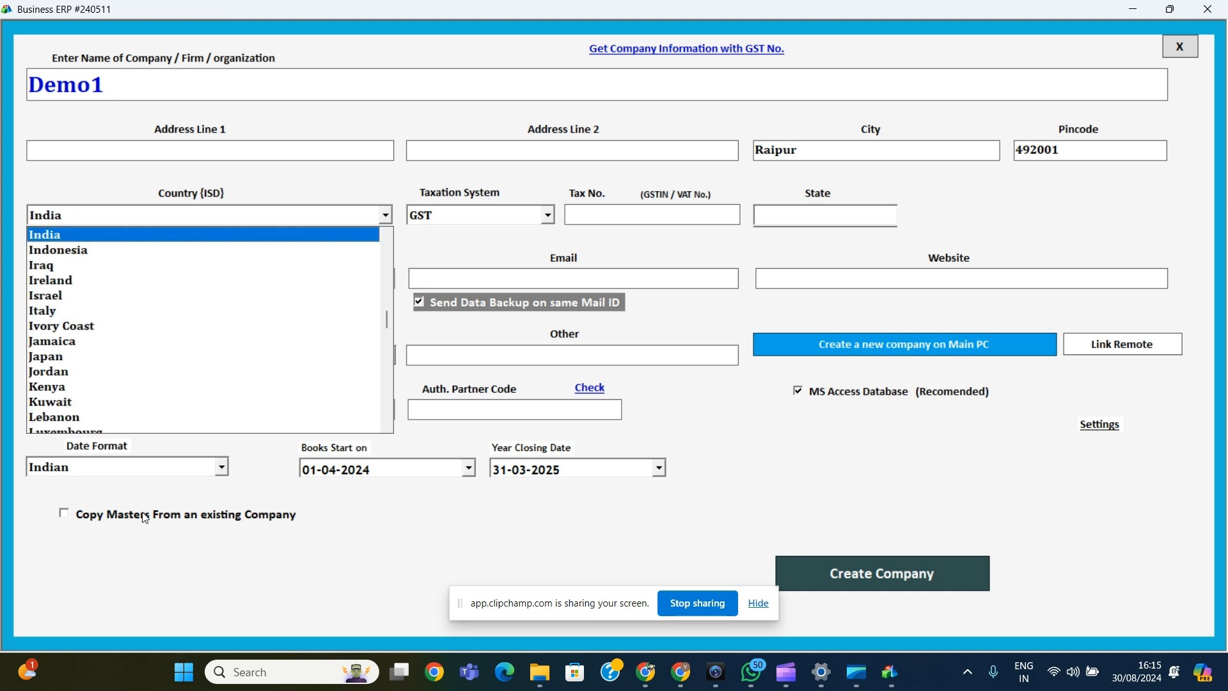
Step: Keep GST as the taxation system, set state Chhattisgarh and enter the company's mobile number
{"action": "key", "text": "Return"}
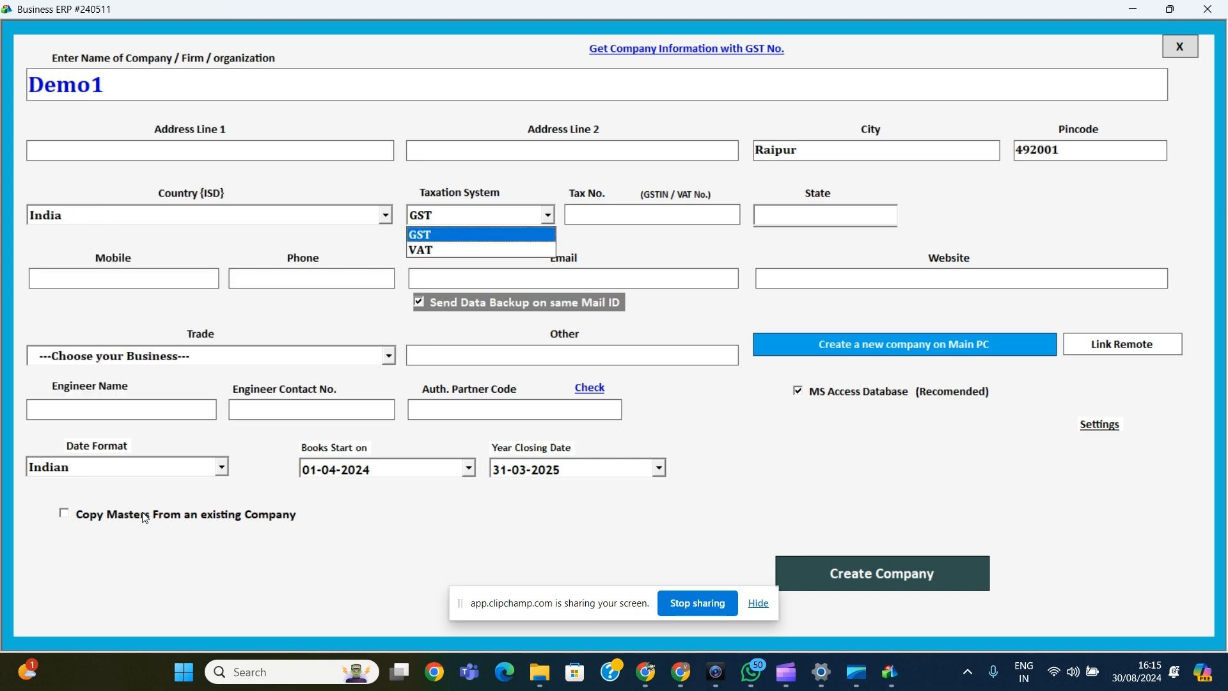
{"action": "key", "text": "Return"}
{"action": "key", "text": "Return"}
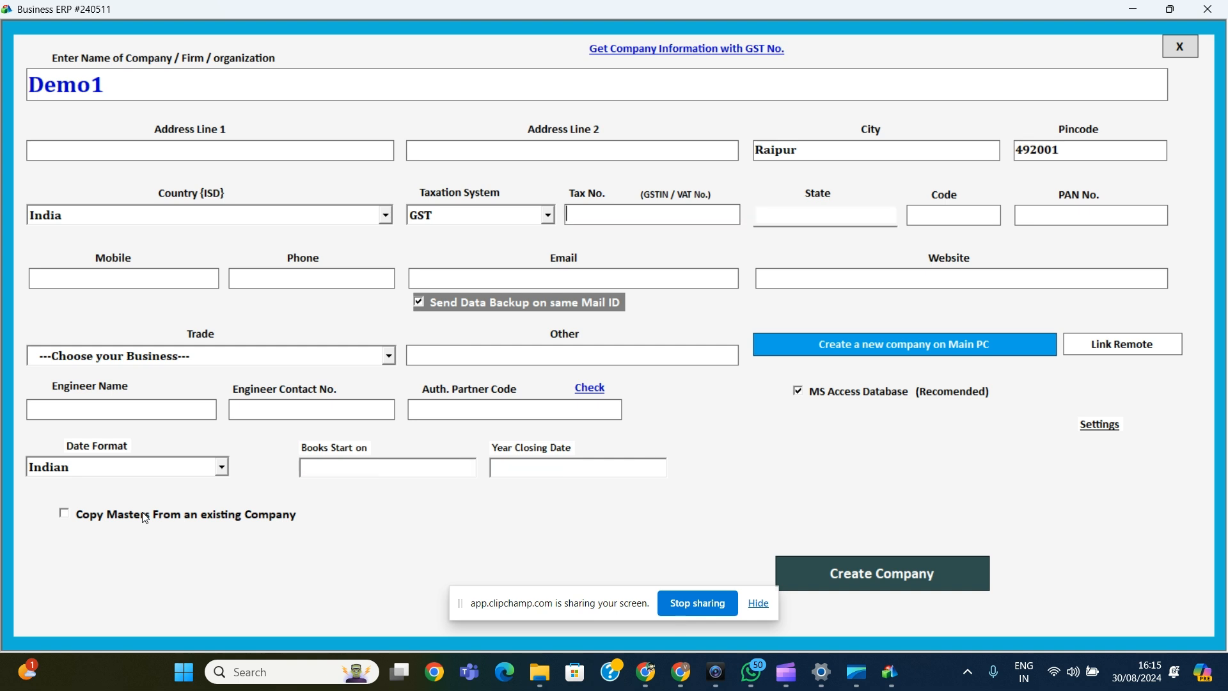
{"action": "type", "text": "Ch"}
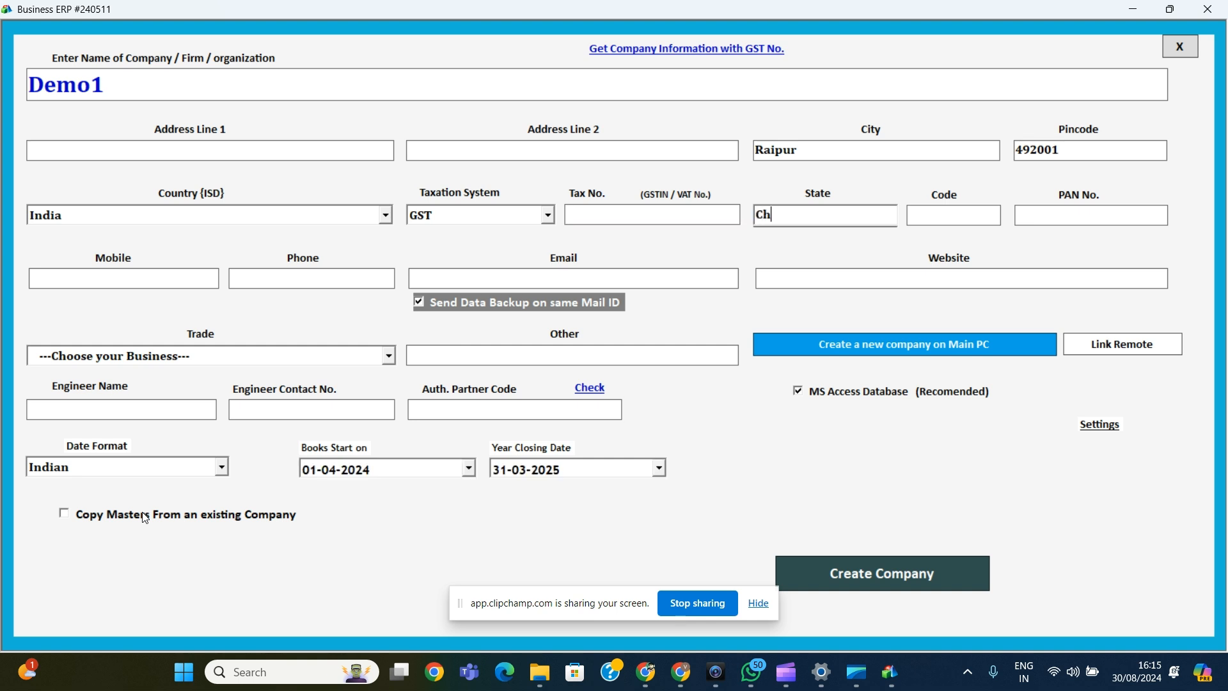
{"action": "type", "text": "hattisgarh"}
{"action": "key", "text": "Tab"}
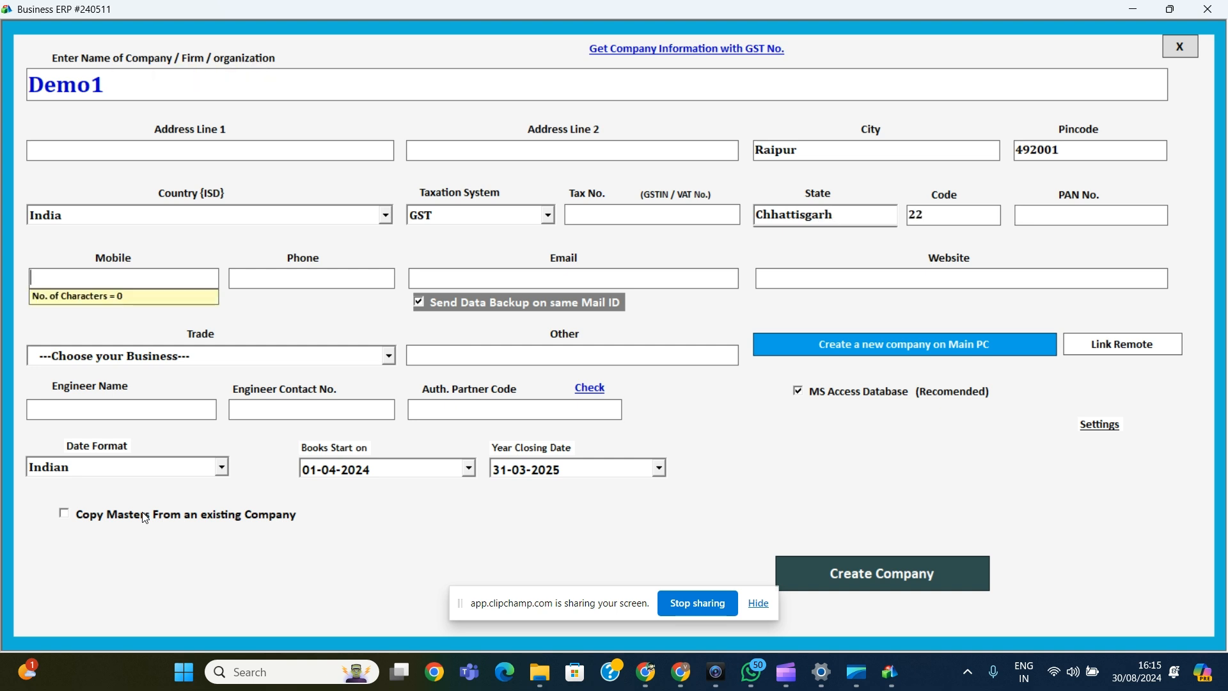
{"action": "key", "text": "Tab"}
{"action": "key", "text": "shift+Tab"}
{"action": "key", "text": "Tab"}
{"action": "key", "text": "Tab"}
{"action": "key", "text": "Tab"}
{"action": "key", "text": "Tab"}
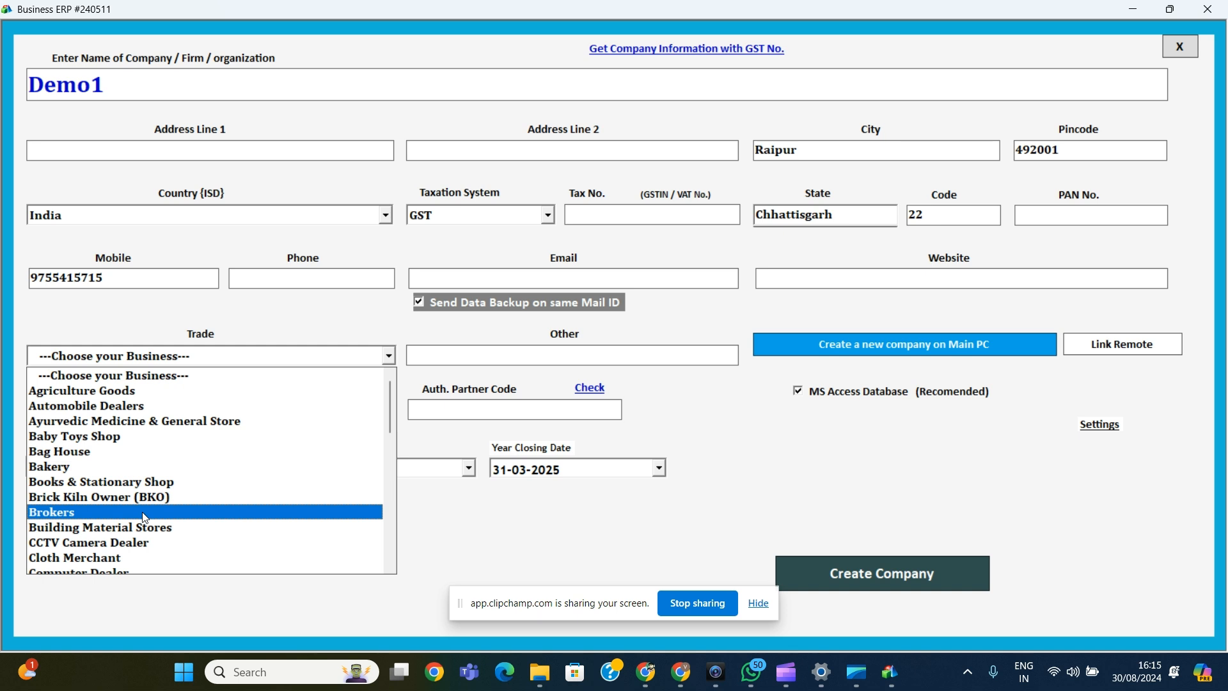
Step: Choose Automobile Dealers as the trade, keep the default dates and create the company
{"action": "key", "text": "Up"}
{"action": "key", "text": "Up"}
{"action": "key", "text": "Up"}
{"action": "key", "text": "Up"}
{"action": "key", "text": "Up"}
{"action": "key", "text": "Up"}
{"action": "key", "text": "Up"}
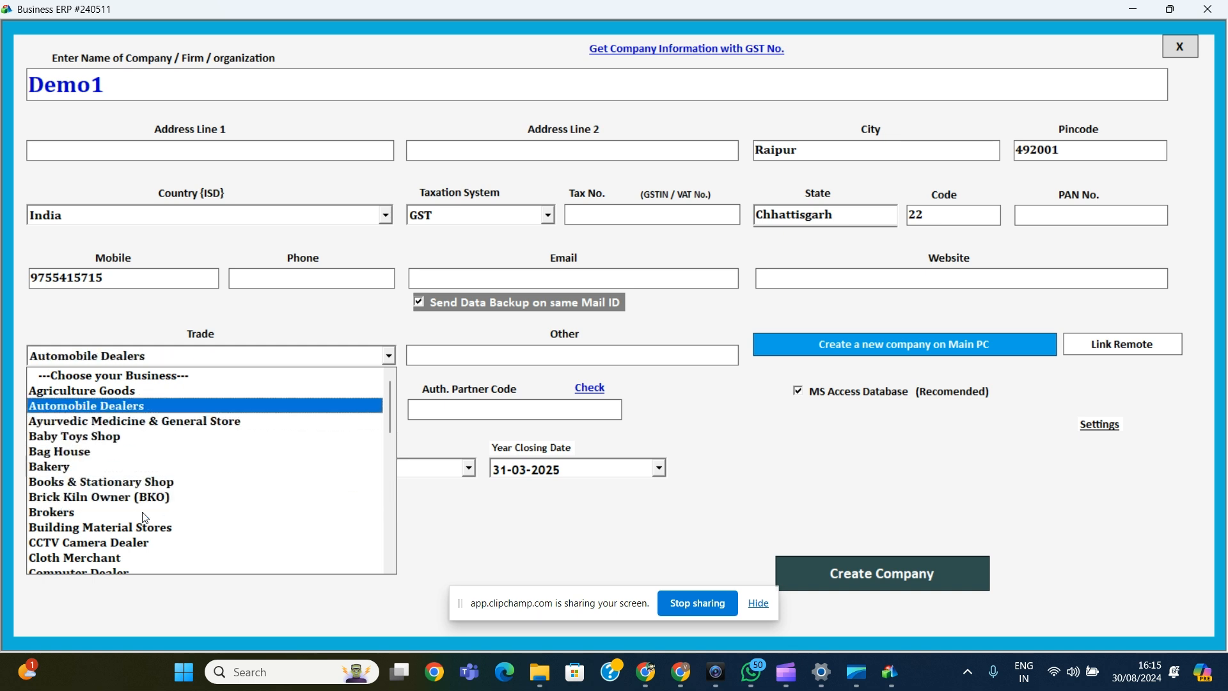
{"action": "key", "text": "Tab"}
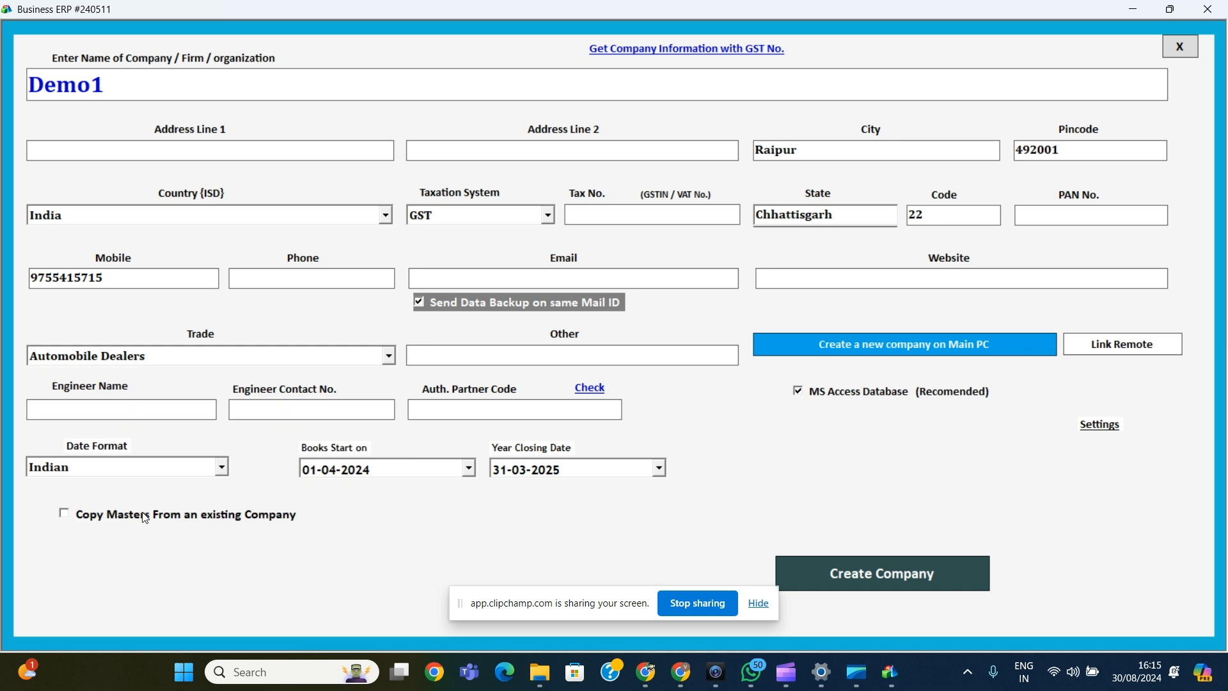
{"action": "key", "text": "Tab"}
{"action": "key", "text": "Tab"}
{"action": "key", "text": "Tab"}
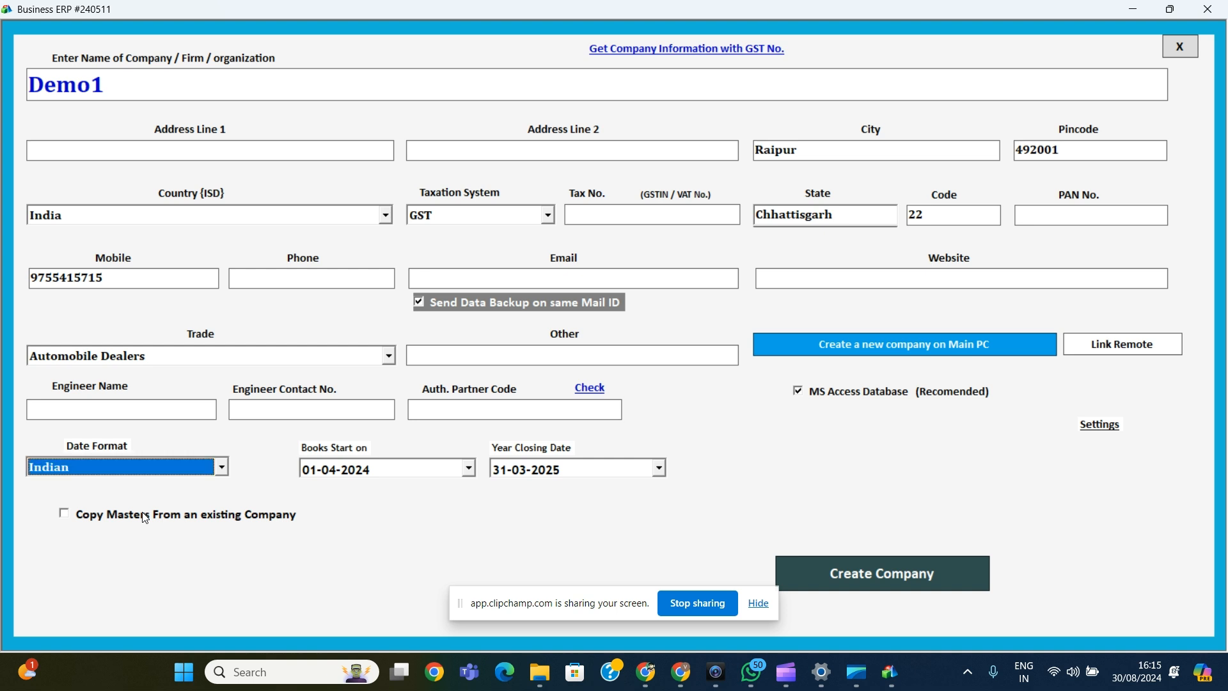
{"action": "key", "text": "Tab"}
{"action": "key", "text": "Tab"}
{"action": "key", "text": "Tab"}
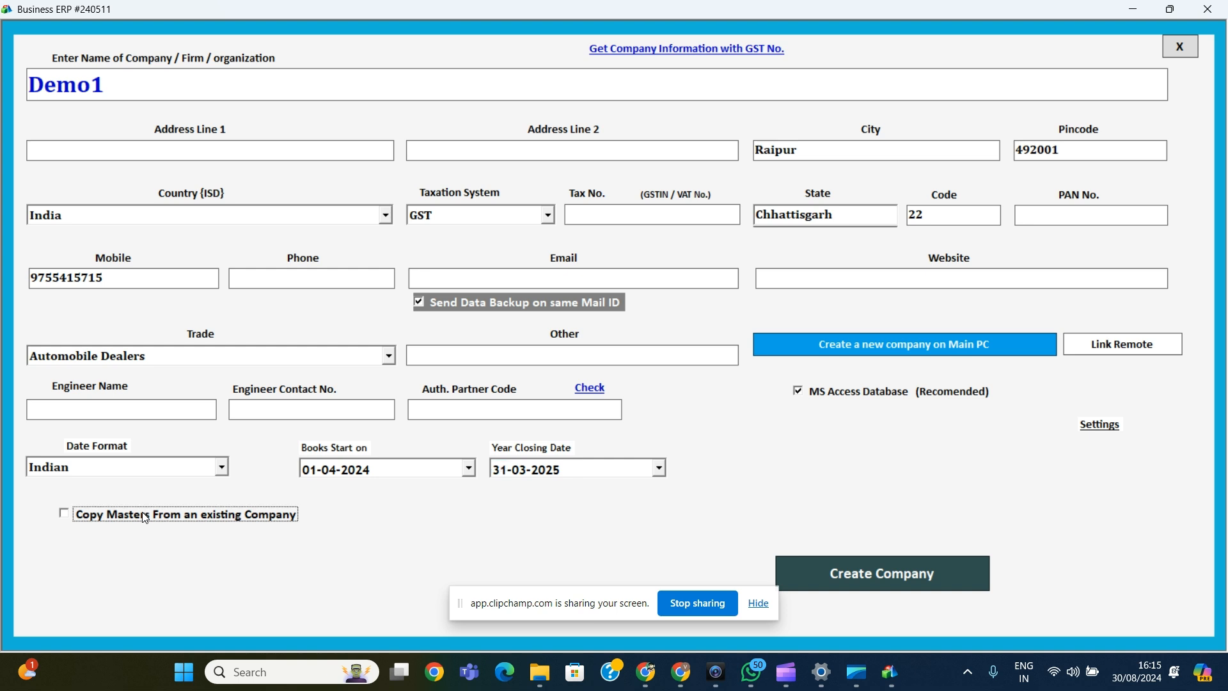
{"action": "key", "text": "Tab"}
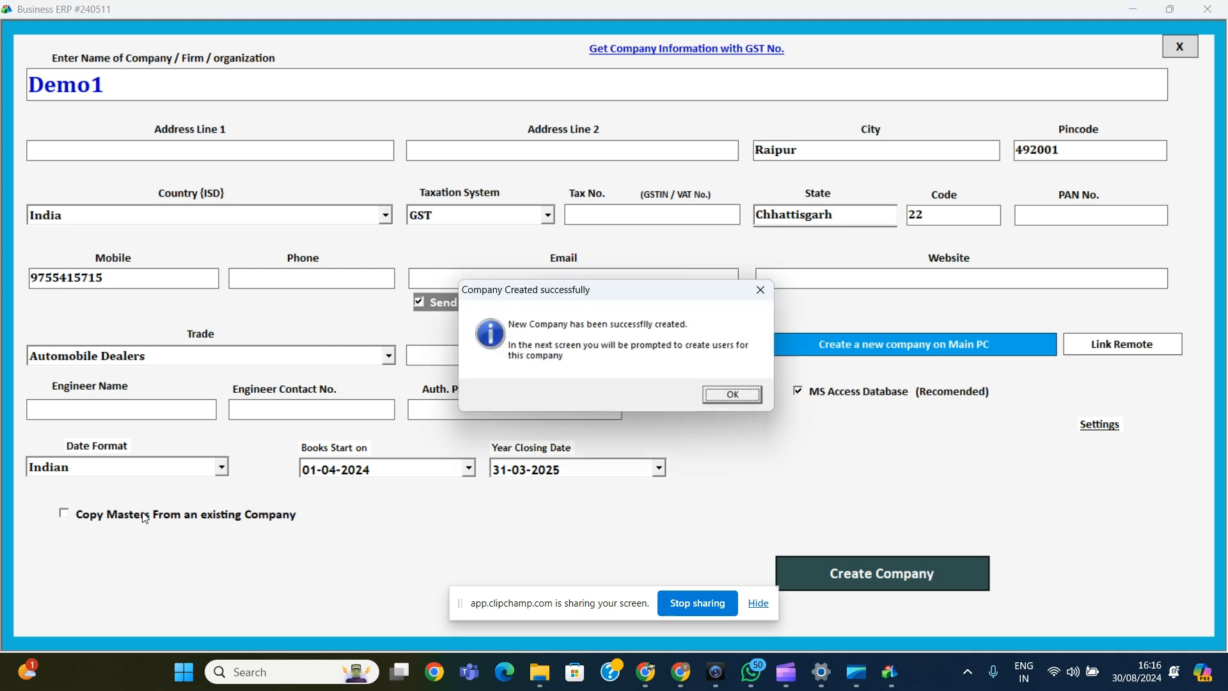
{"action": "key", "text": "Return"}
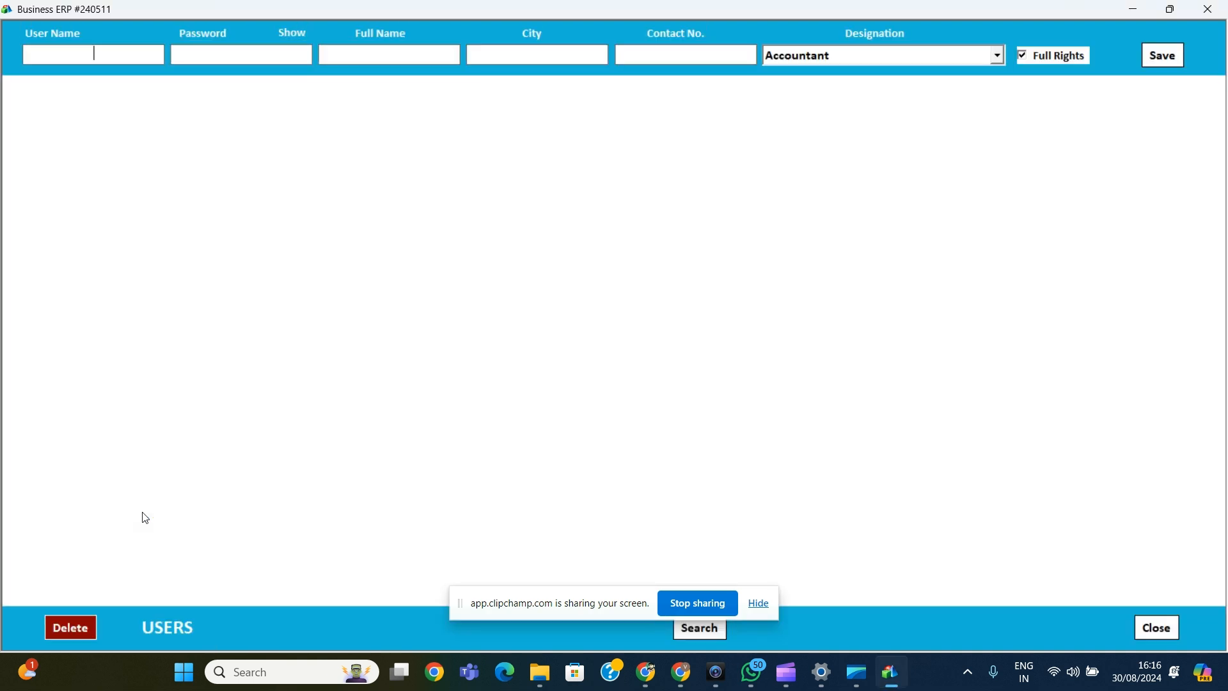
Step: Enter the new user's login name, password, full name, city Raipur and contact number
{"action": "type", "text": "1"}
{"action": "key", "text": "Tab"}
{"action": "type", "text": "1"}
{"action": "key", "text": "Tab"}
{"action": "type", "text": "Demo"}
{"action": "key", "text": "Tab"}
{"action": "type", "text": "Rap"}
{"action": "key", "text": "BackSpace"}
{"action": "type", "text": "ipur"}
{"action": "key", "text": "Tab"}
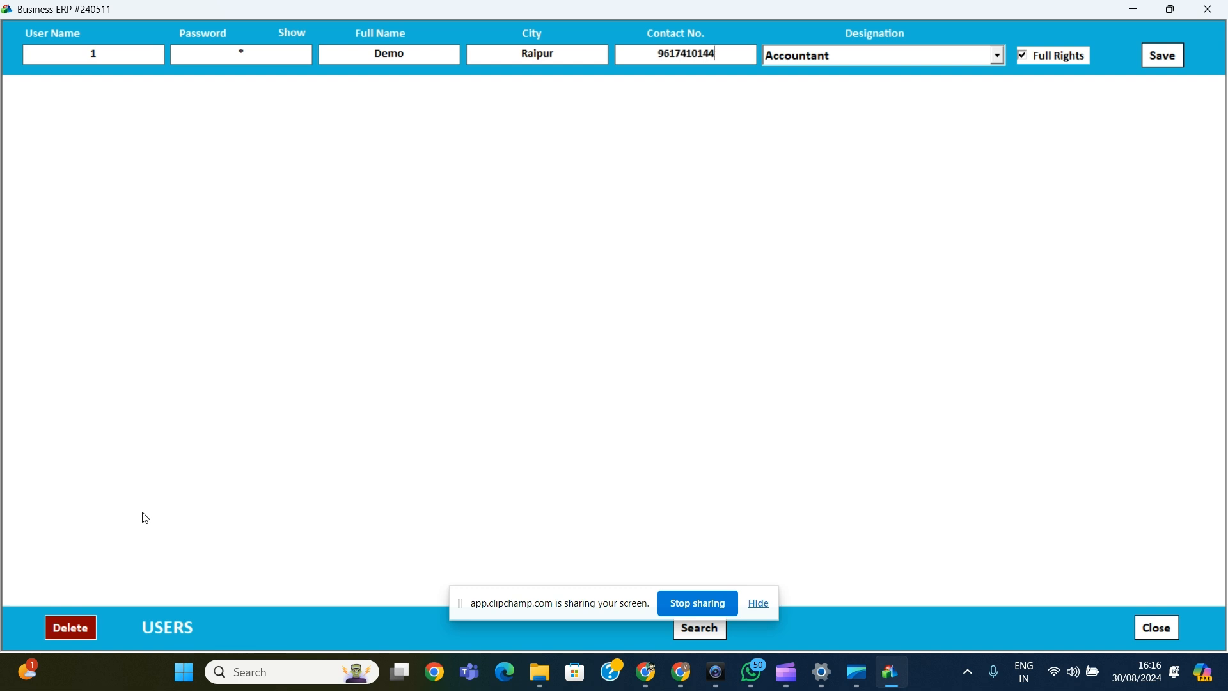
Step: Set the user's designation to Owner of Business and save the user
{"action": "key", "text": "Tab"}
{"action": "key", "text": "Down"}
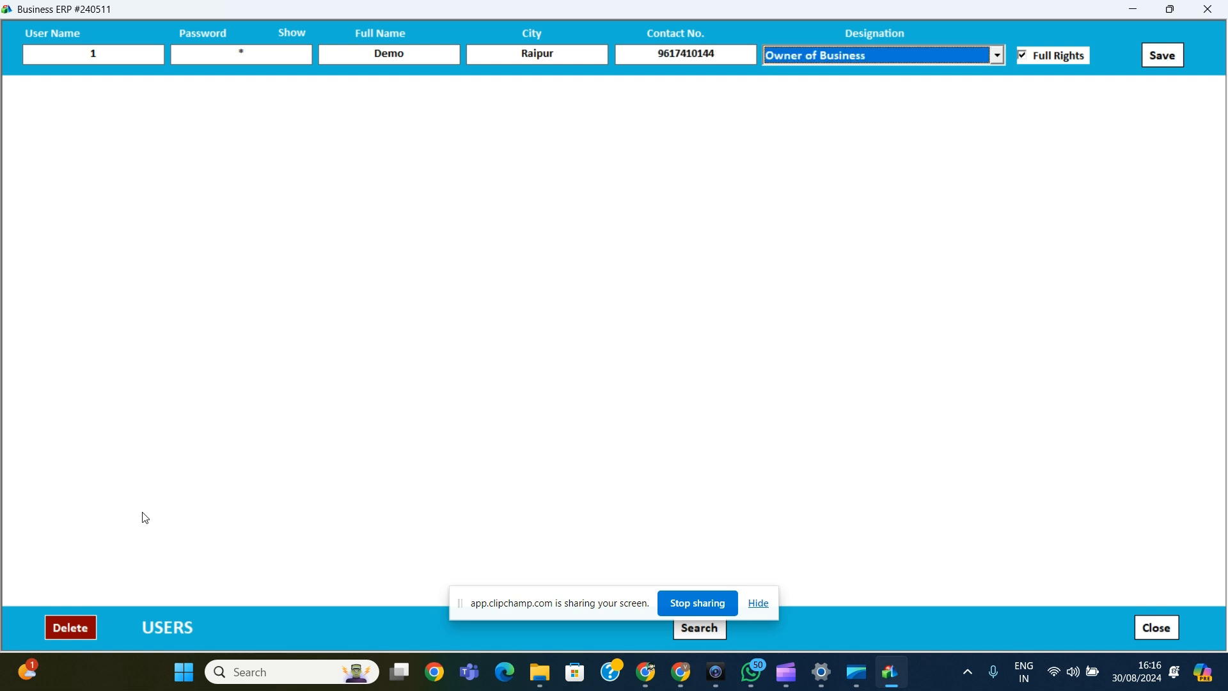
{"action": "key", "text": "Tab"}
{"action": "key", "text": "Tab"}
{"action": "key", "text": "Return"}
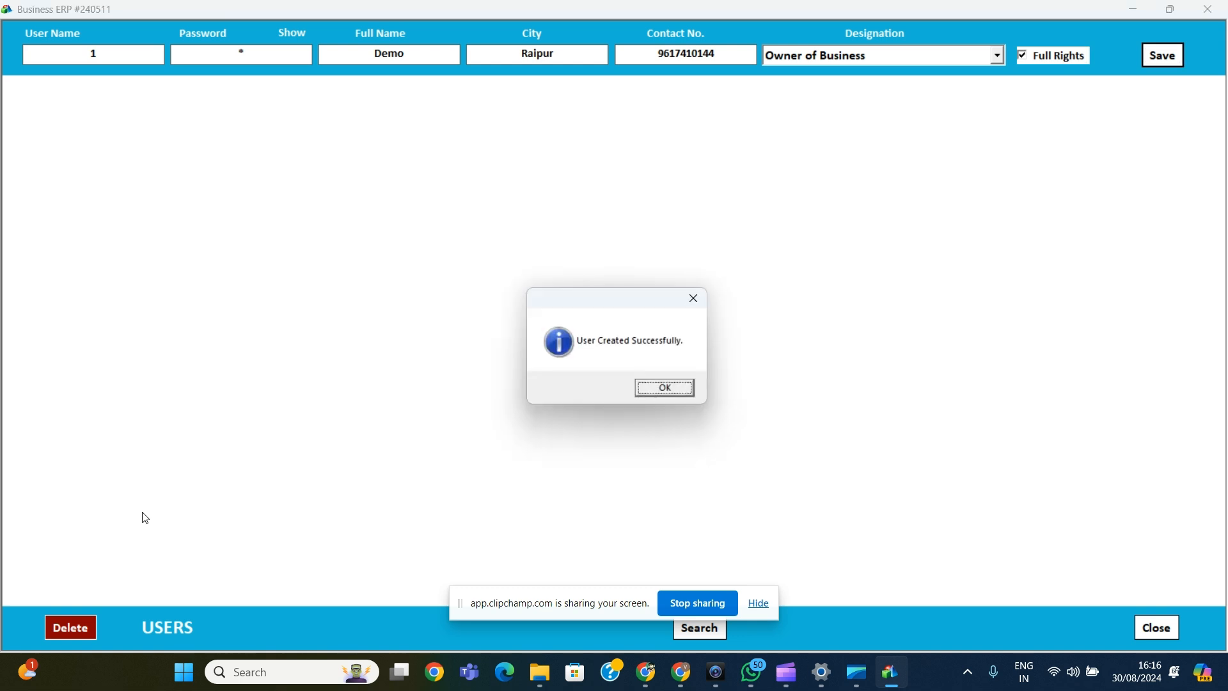
{"action": "key", "text": "Return"}
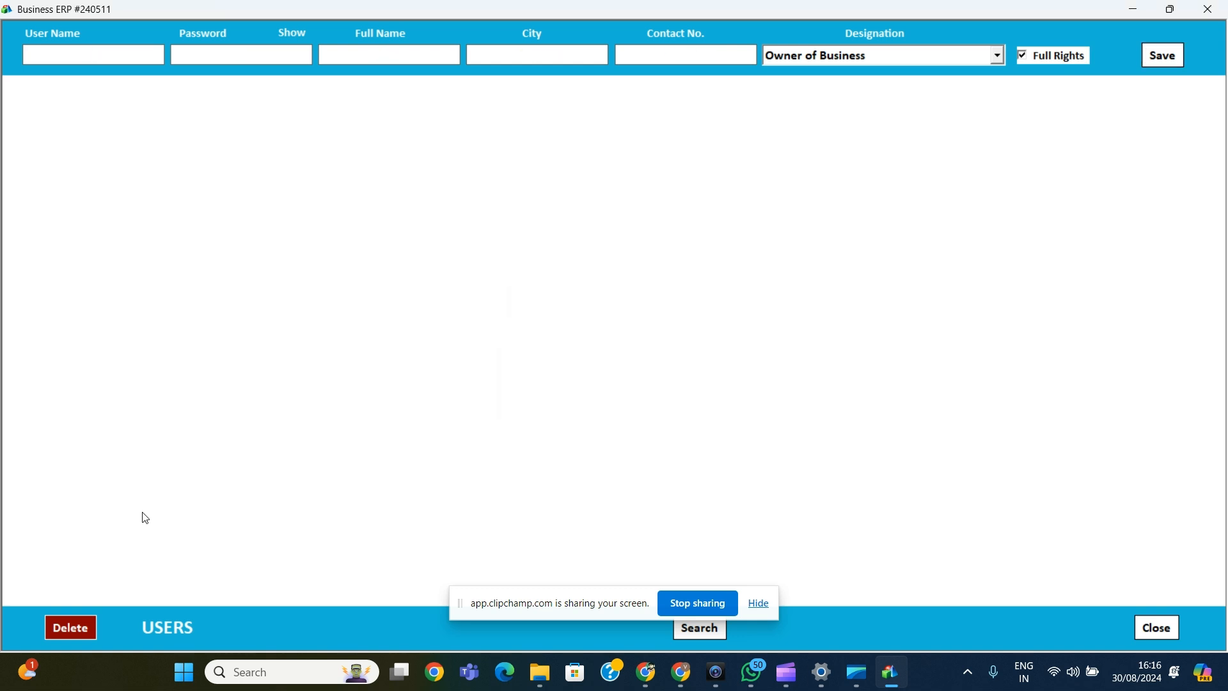
Step: Close the Users form and log in to Demo1 as the new user
{"action": "key", "text": "Escape"}
{"action": "type", "text": "1"}
{"action": "key", "text": "Return"}
{"action": "type", "text": "1"}
{"action": "key", "text": "Return"}
{"action": "key", "text": "Return"}
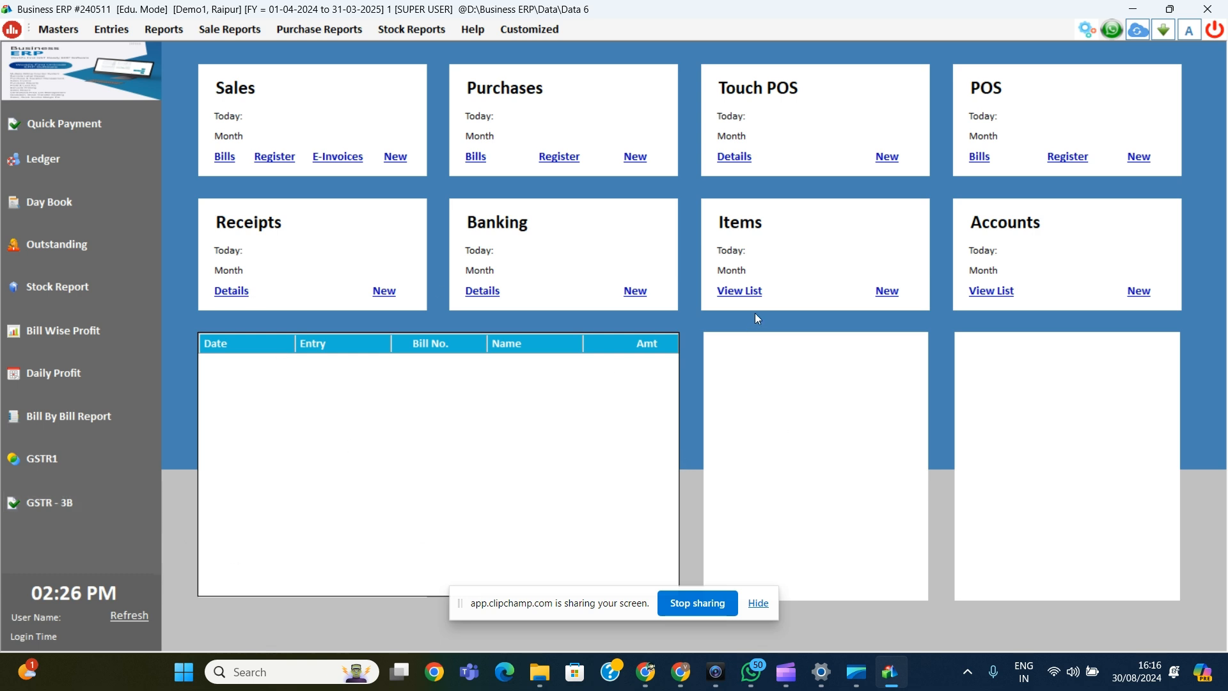
Step: Start a new item Dankanti with HSN code 123456 and the 05% GST tax slab
{"action": "left_click", "coordinate": [888, 292]}
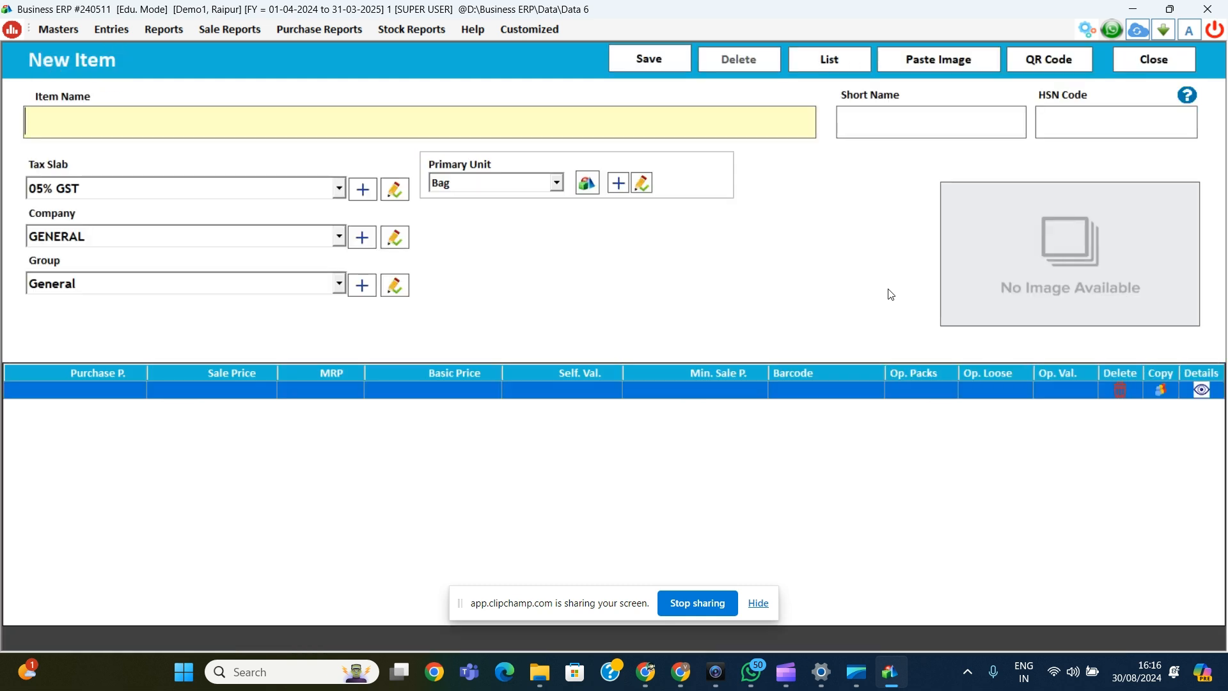
{"action": "type", "text": "Dankanti"}
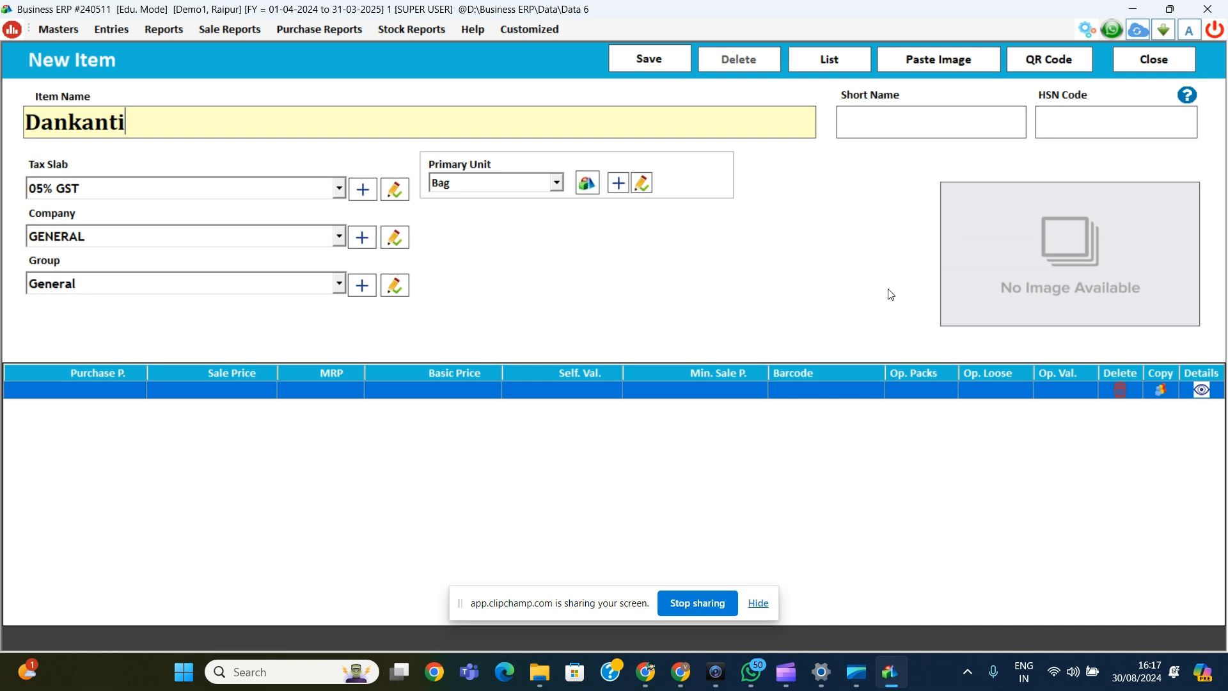
{"action": "key", "text": "Tab"}
{"action": "key", "text": "Tab"}
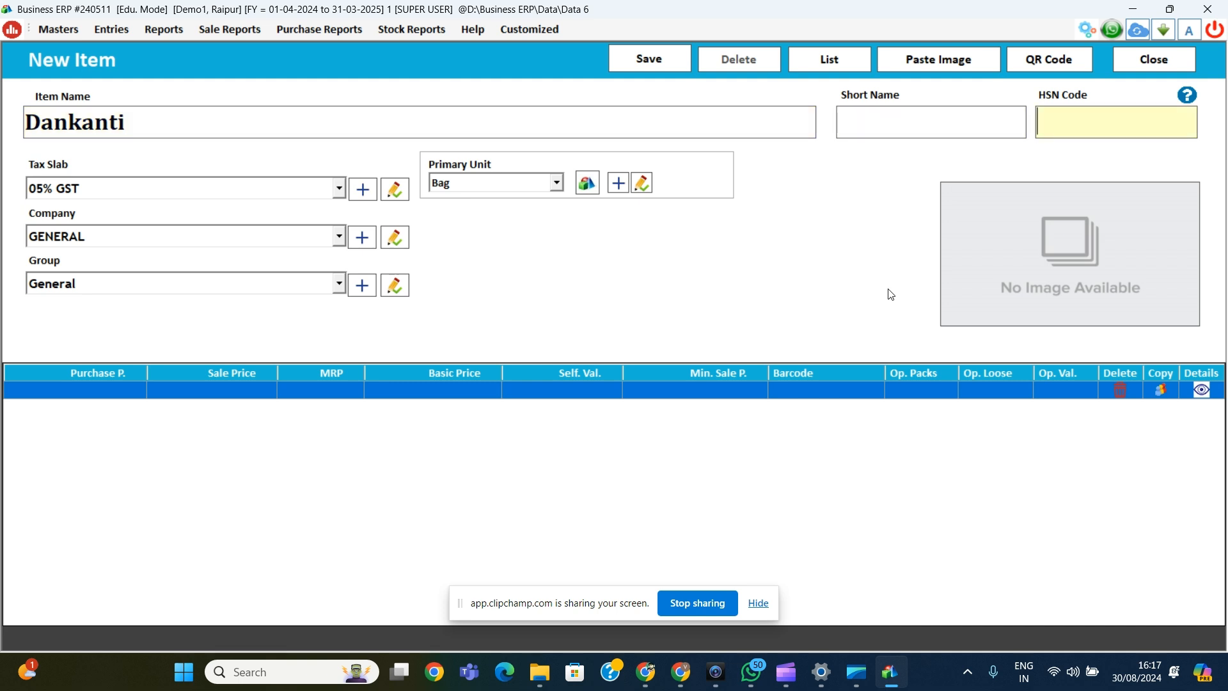
{"action": "type", "text": "123456"}
{"action": "key", "text": "Tab"}
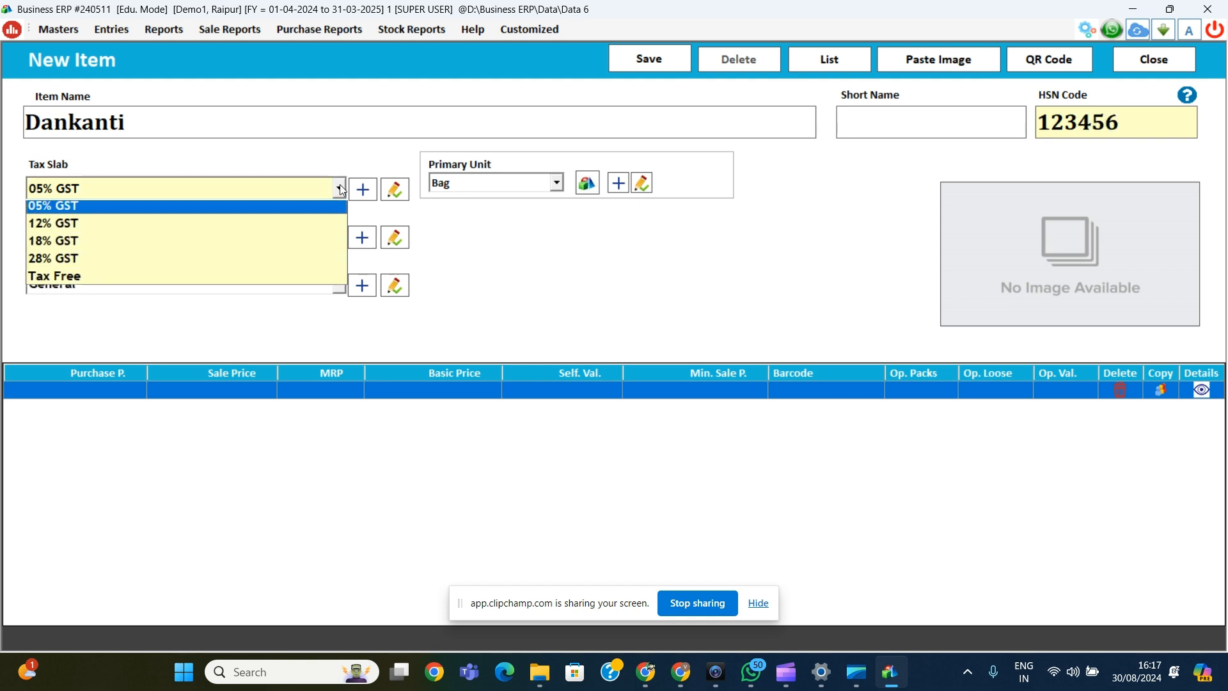
{"action": "key", "text": "Tab"}
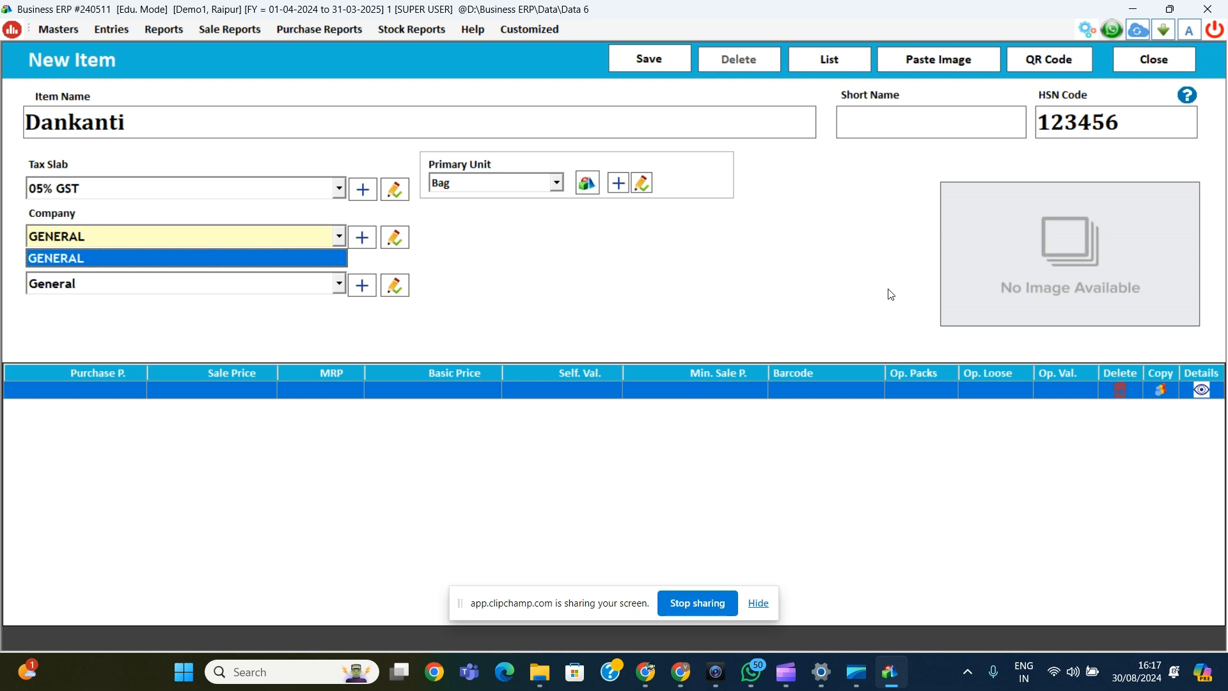
{"action": "key", "text": "XF86MonBrightnessUp"}
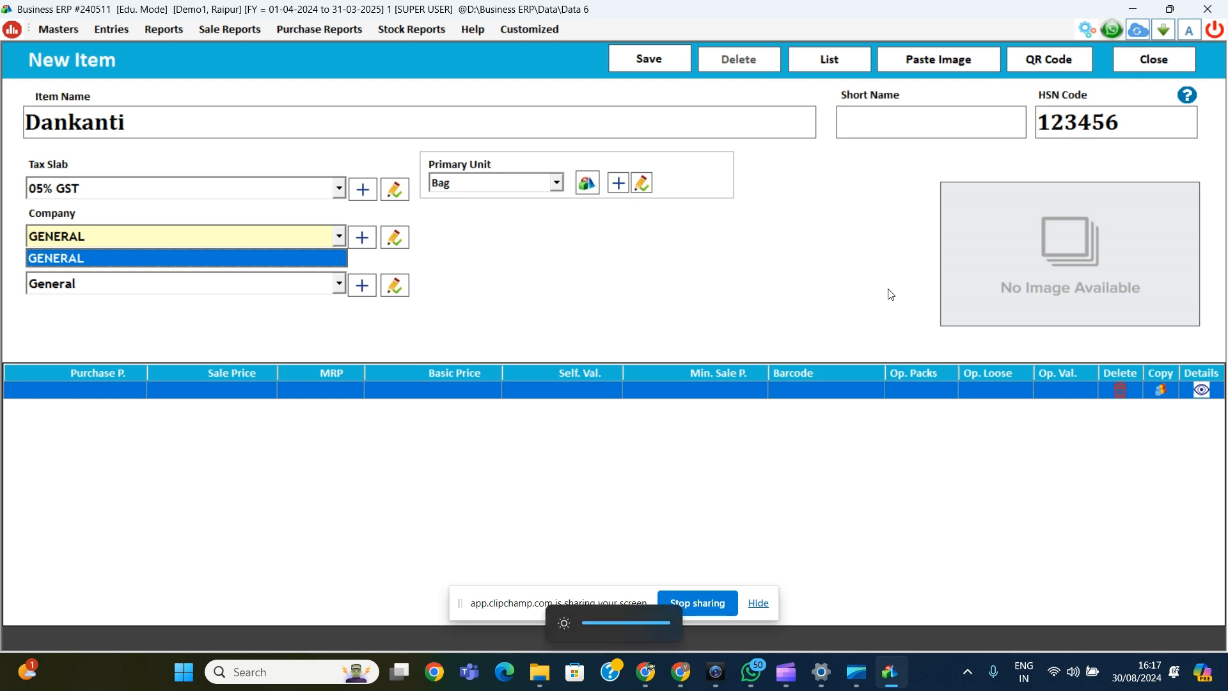
Step: Create the new item company Patanjali and assign it to Dankanti
{"action": "key", "text": "F3"}
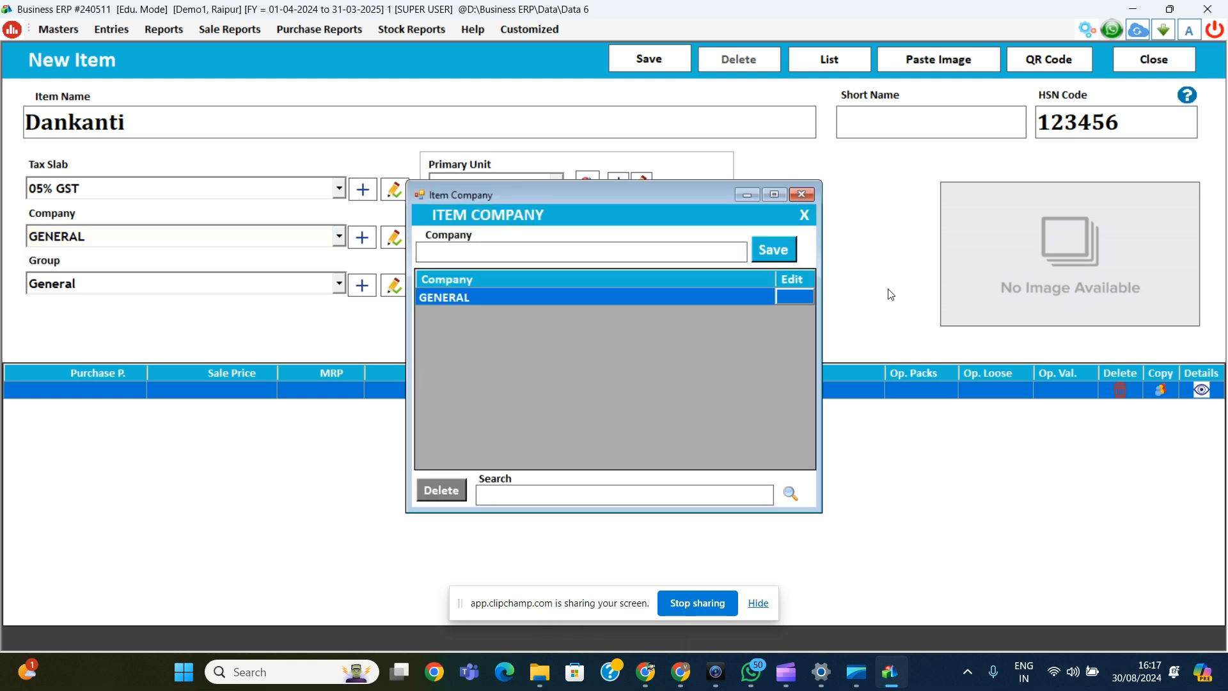
{"action": "type", "text": "Patanjali"}
{"action": "key", "text": "Tab"}
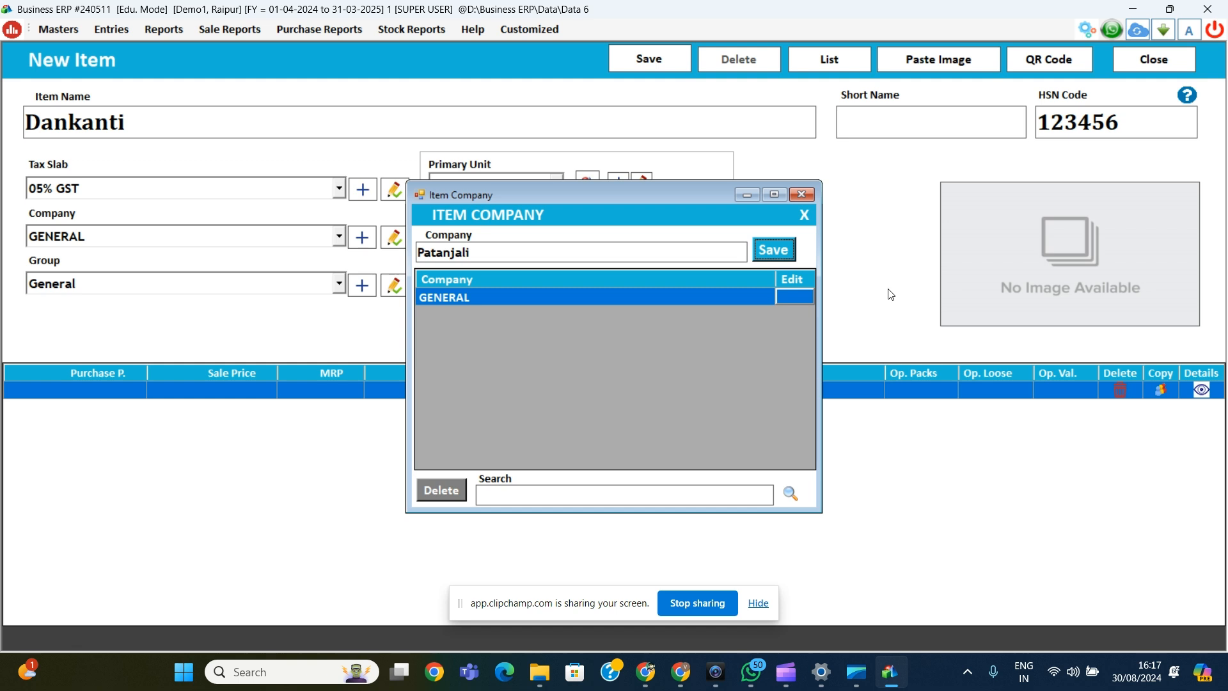
{"action": "key", "text": "Return"}
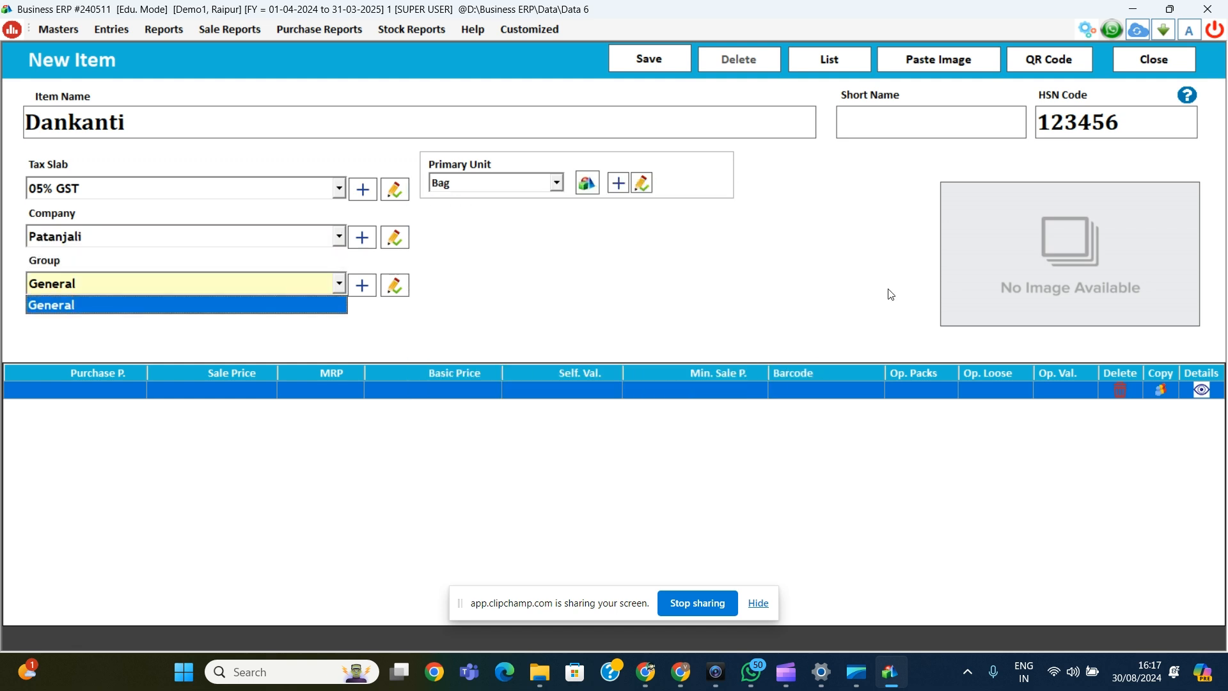
{"action": "key", "text": "shift+Tab"}
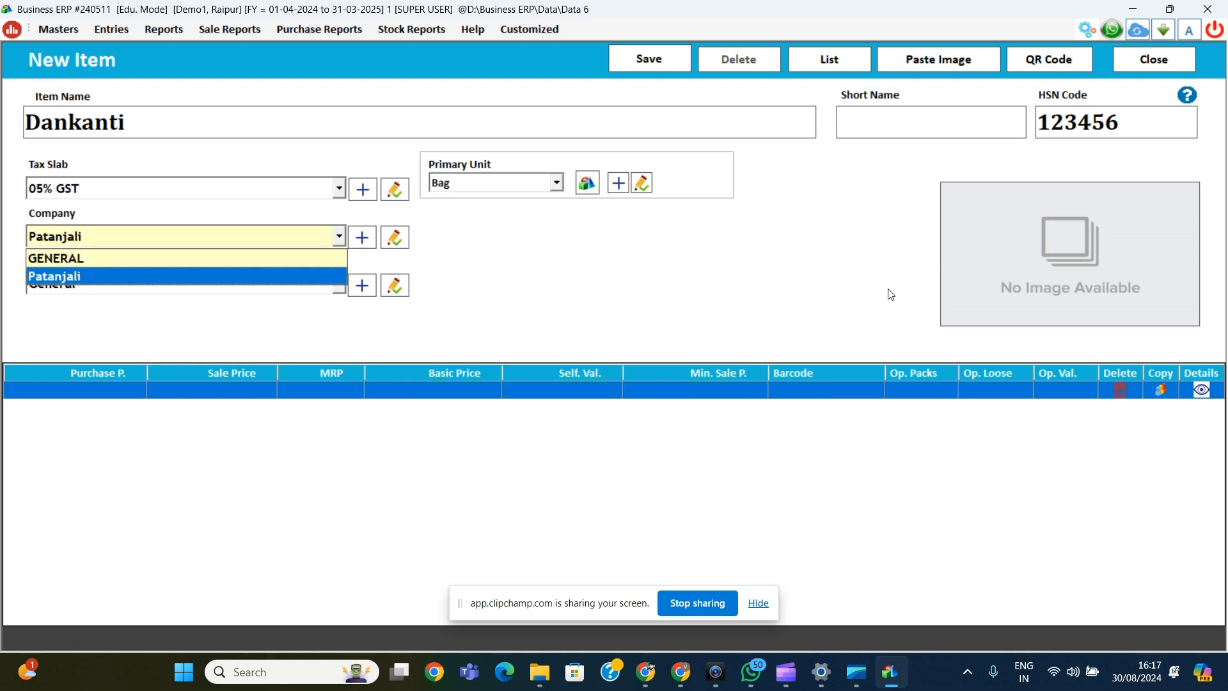
{"action": "key", "text": "Return"}
{"action": "key", "text": "Return"}
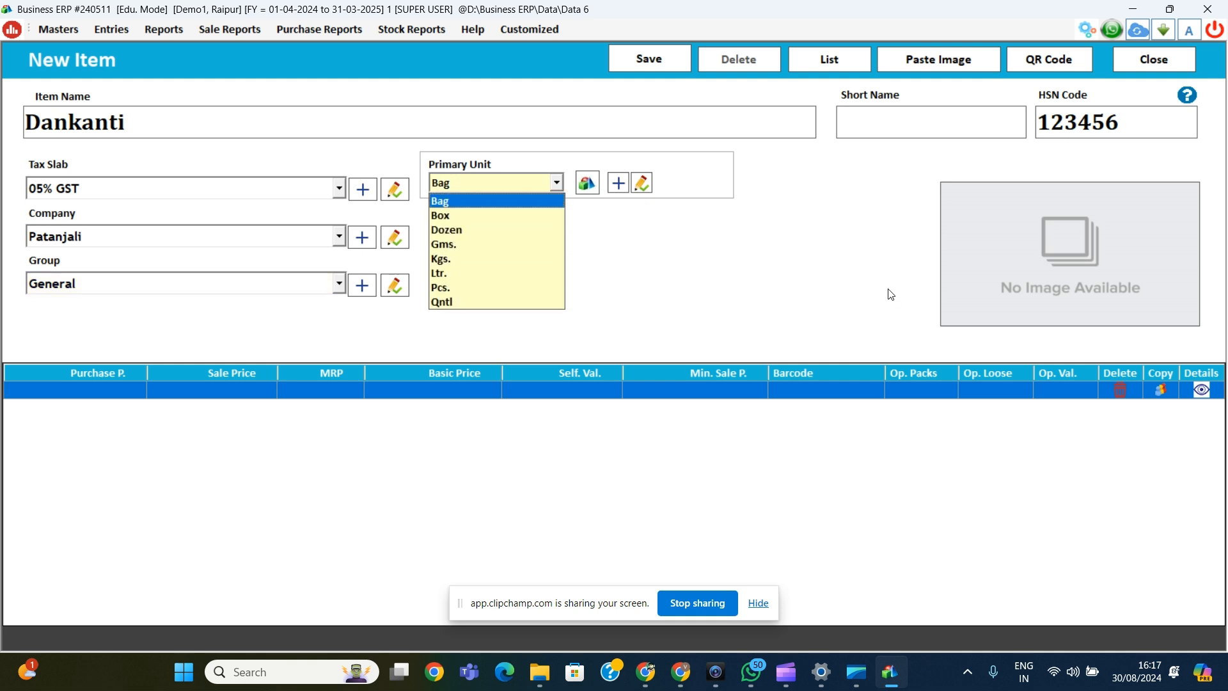
Step: Set primary unit Pcs., sale price 50, purchase price 45 and opening quantity 52
{"action": "key", "text": "Down"}
{"action": "key", "text": "Down"}
{"action": "key", "text": "Down"}
{"action": "key", "text": "Down"}
{"action": "key", "text": "Down"}
{"action": "key", "text": "Down"}
{"action": "key", "text": "Return"}
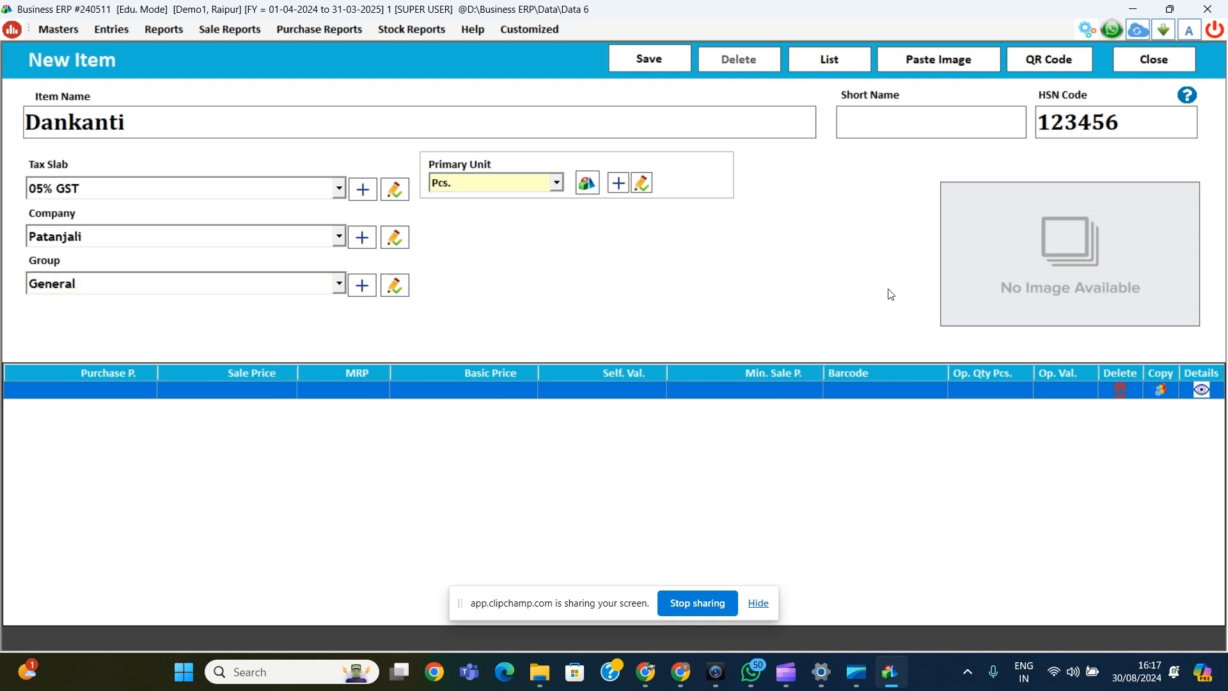
{"action": "key", "text": "Return"}
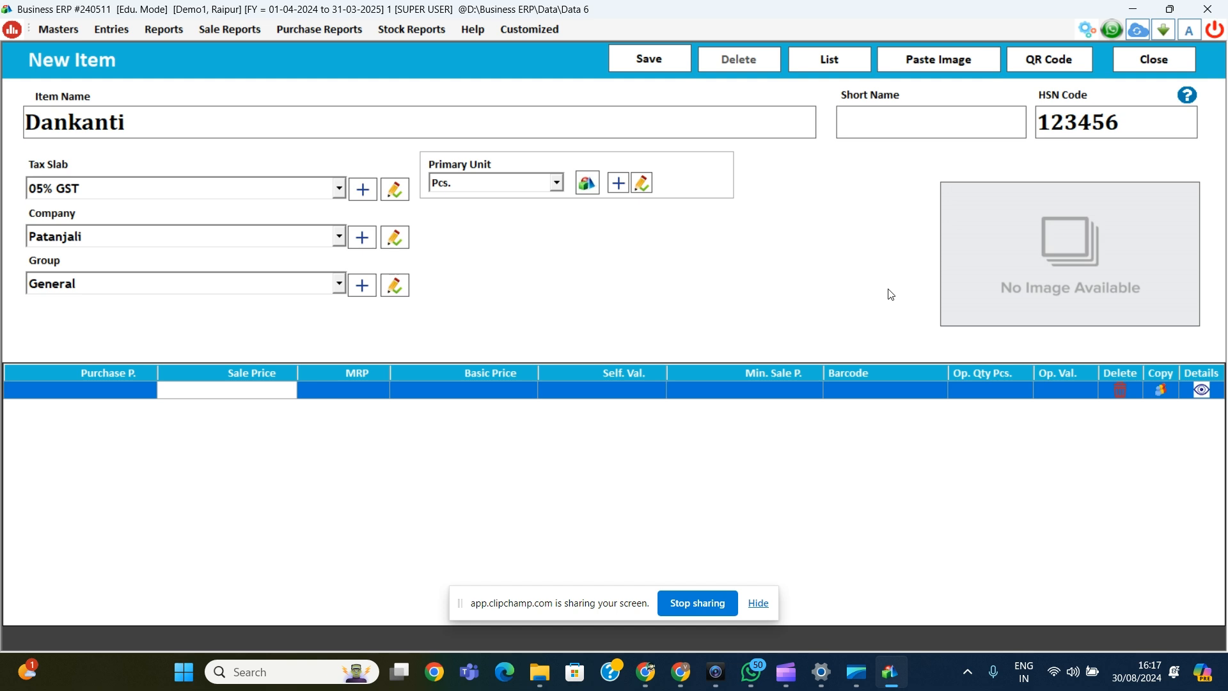
{"action": "type", "text": "50"}
{"action": "key", "text": "Return"}
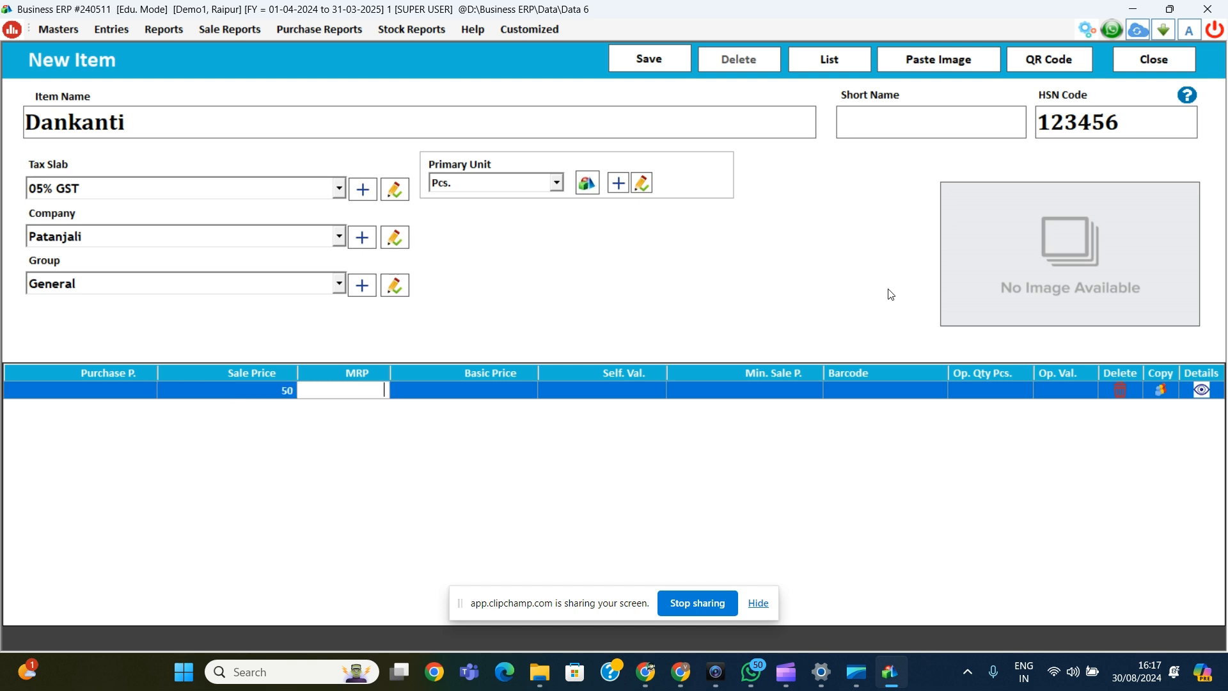
{"action": "key", "text": "Left"}
{"action": "key", "text": "Left"}
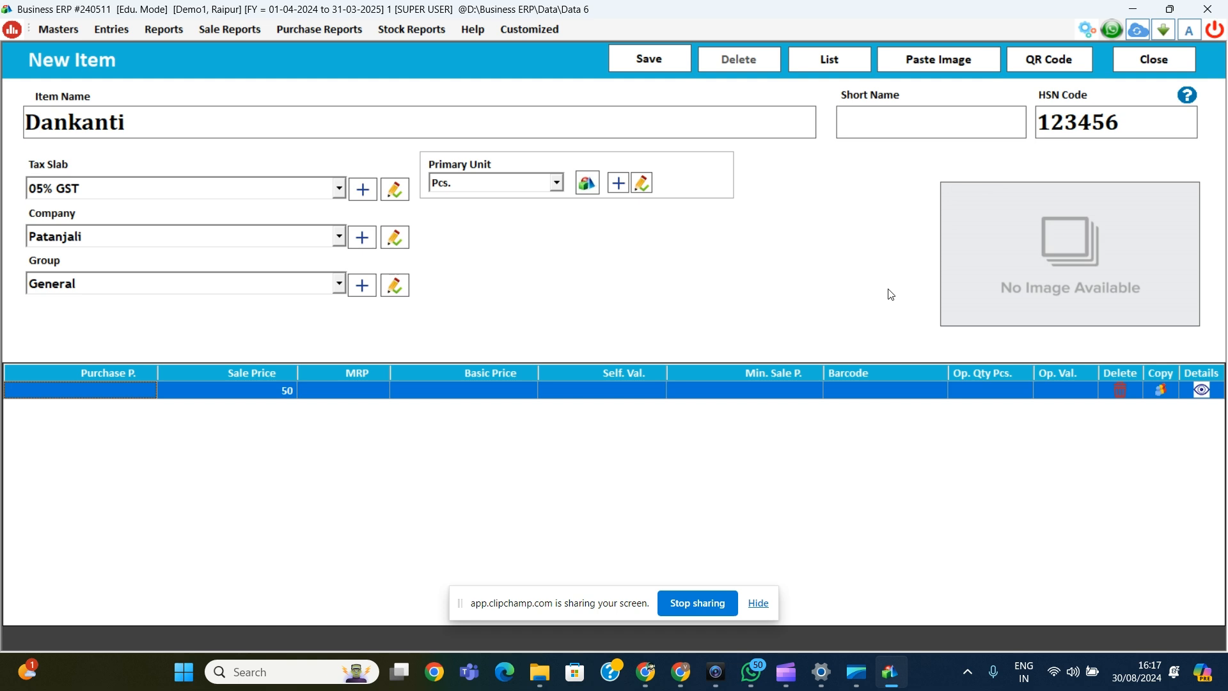
{"action": "type", "text": "45"}
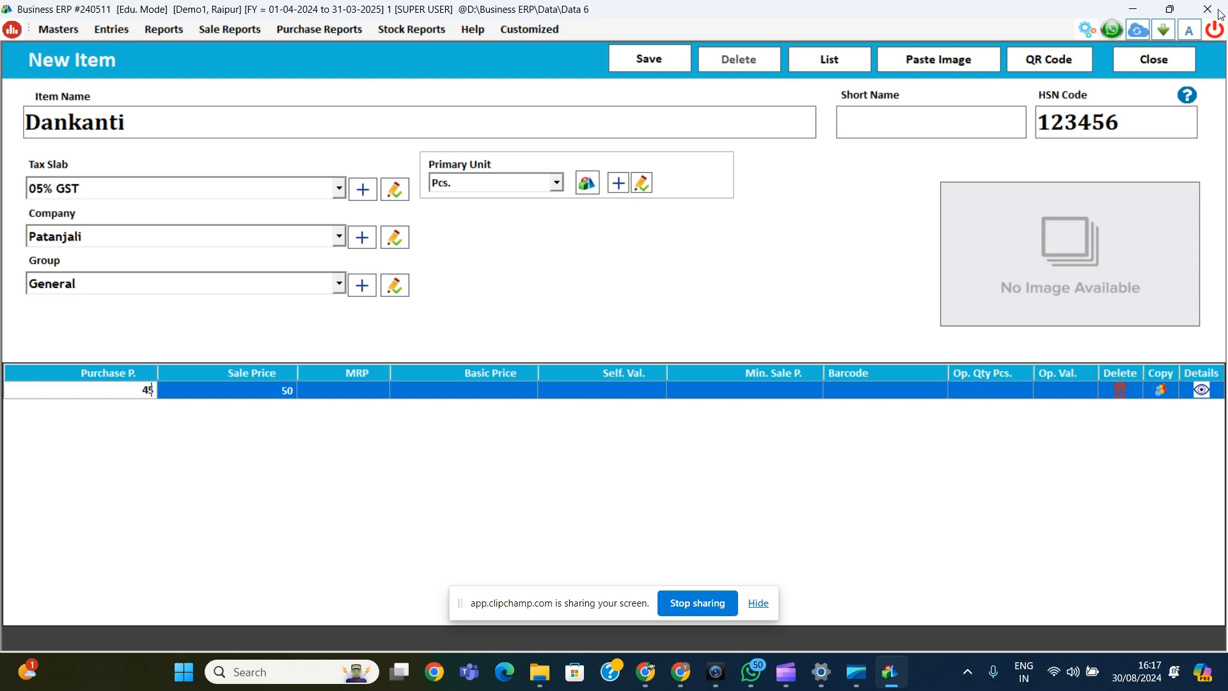
{"action": "key", "text": "Return"}
{"action": "key", "text": "Return"}
{"action": "key", "text": "Return"}
{"action": "key", "text": "Return"}
{"action": "key", "text": "Return"}
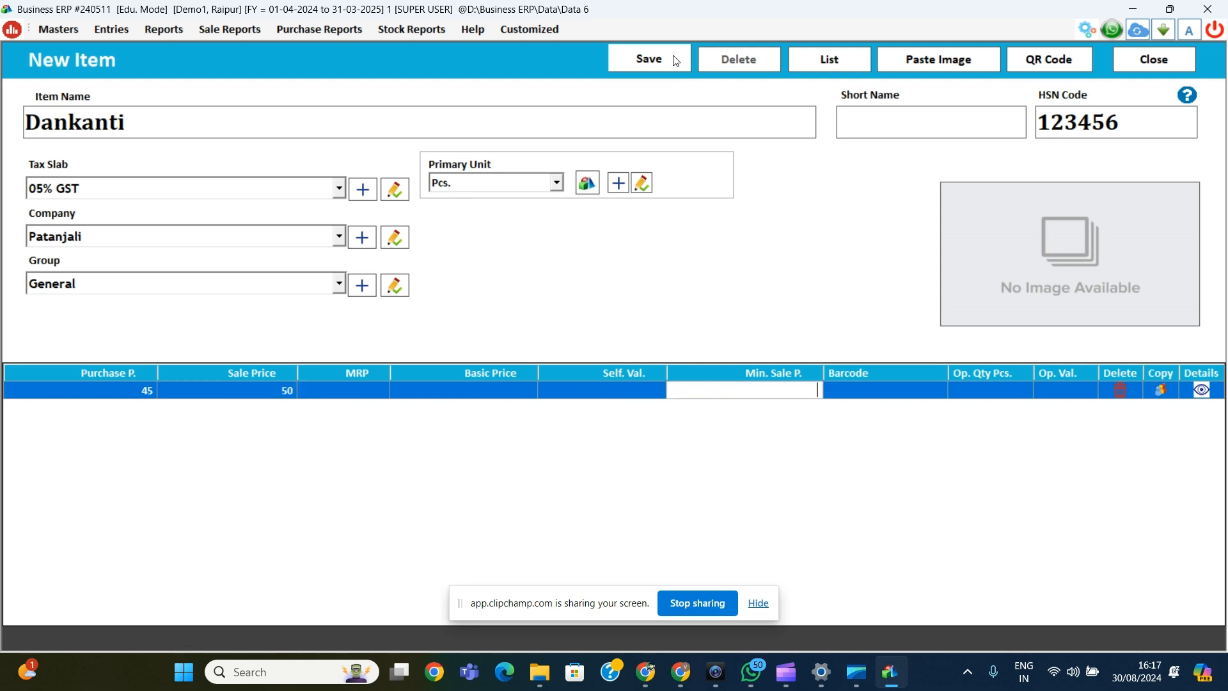
{"action": "key", "text": "Return"}
{"action": "key", "text": "Return"}
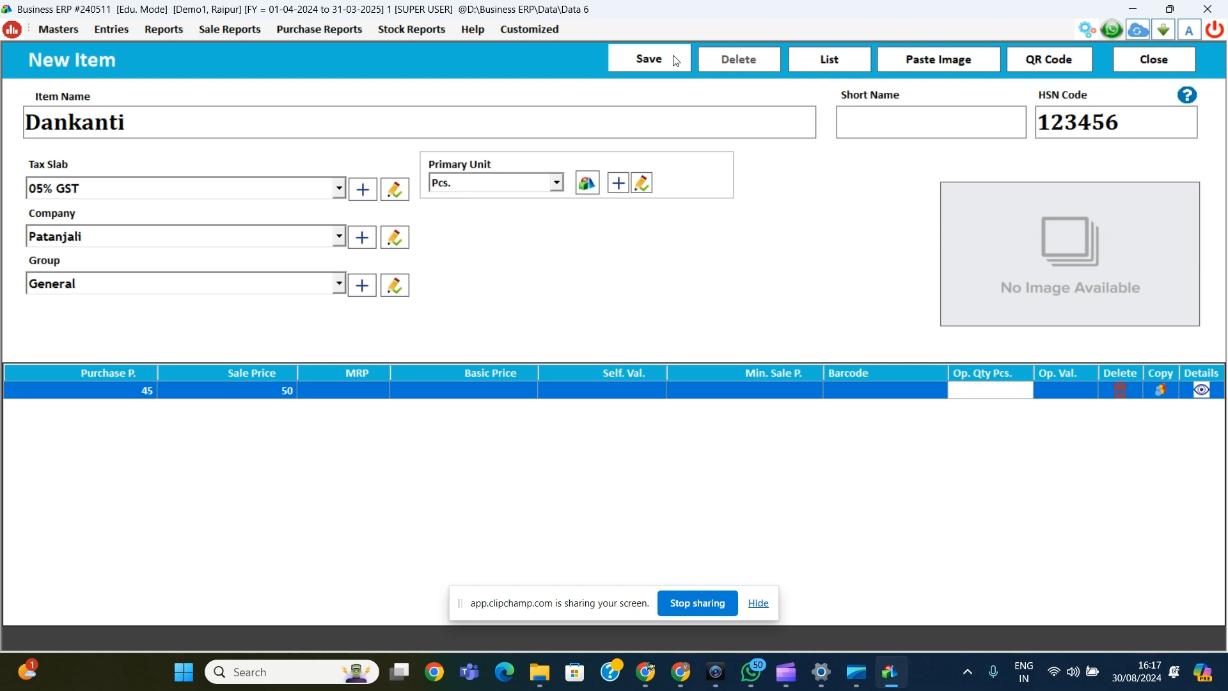
{"action": "type", "text": "52"}
{"action": "key", "text": "Return"}
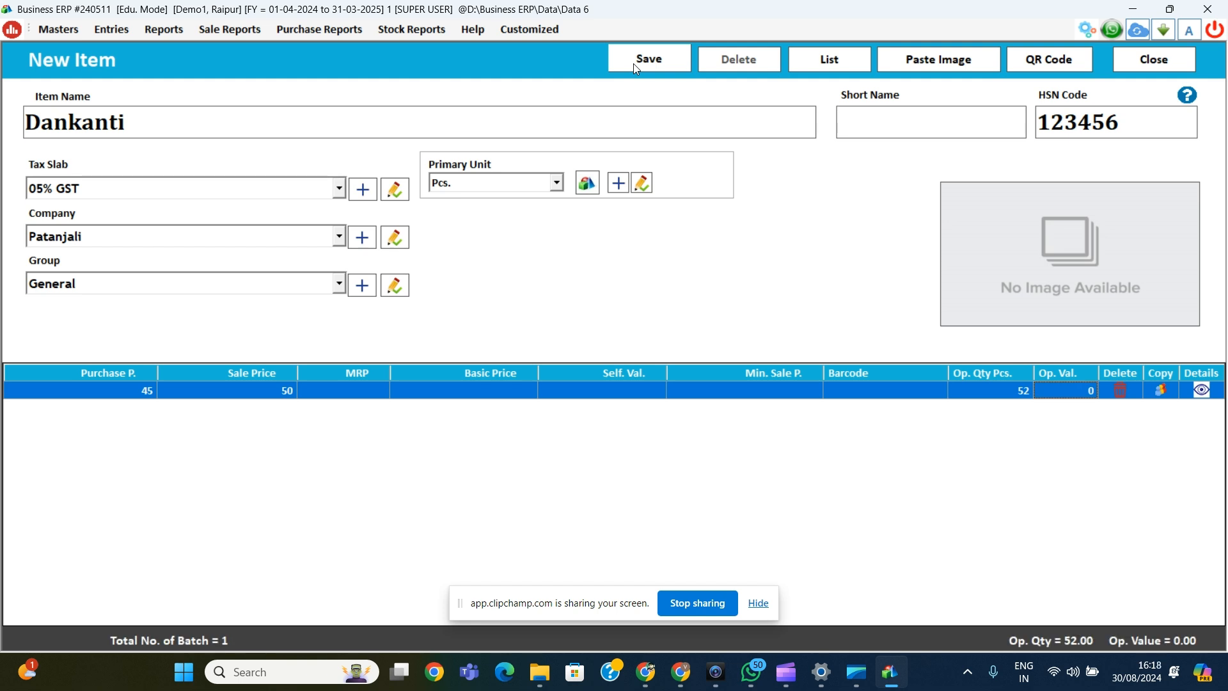
Step: Save the Dankanti item and close the item form
{"action": "left_click", "coordinate": [636, 65]}
{"action": "key", "text": "Return"}
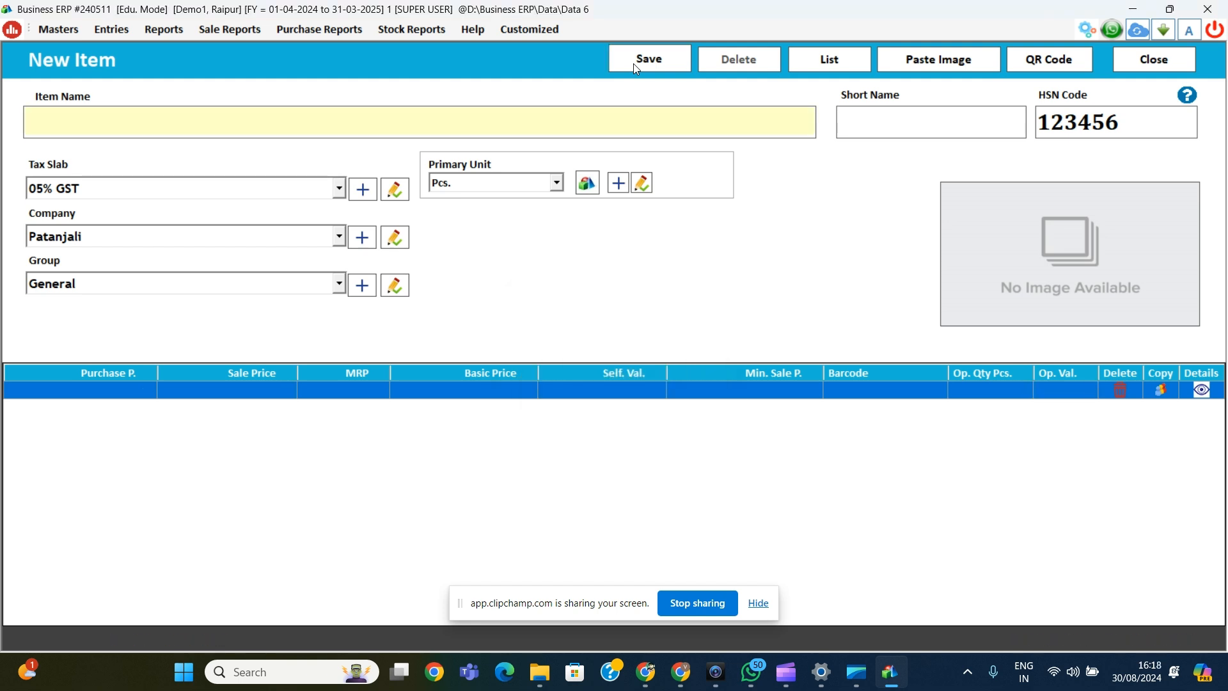
{"action": "key", "text": "Escape"}
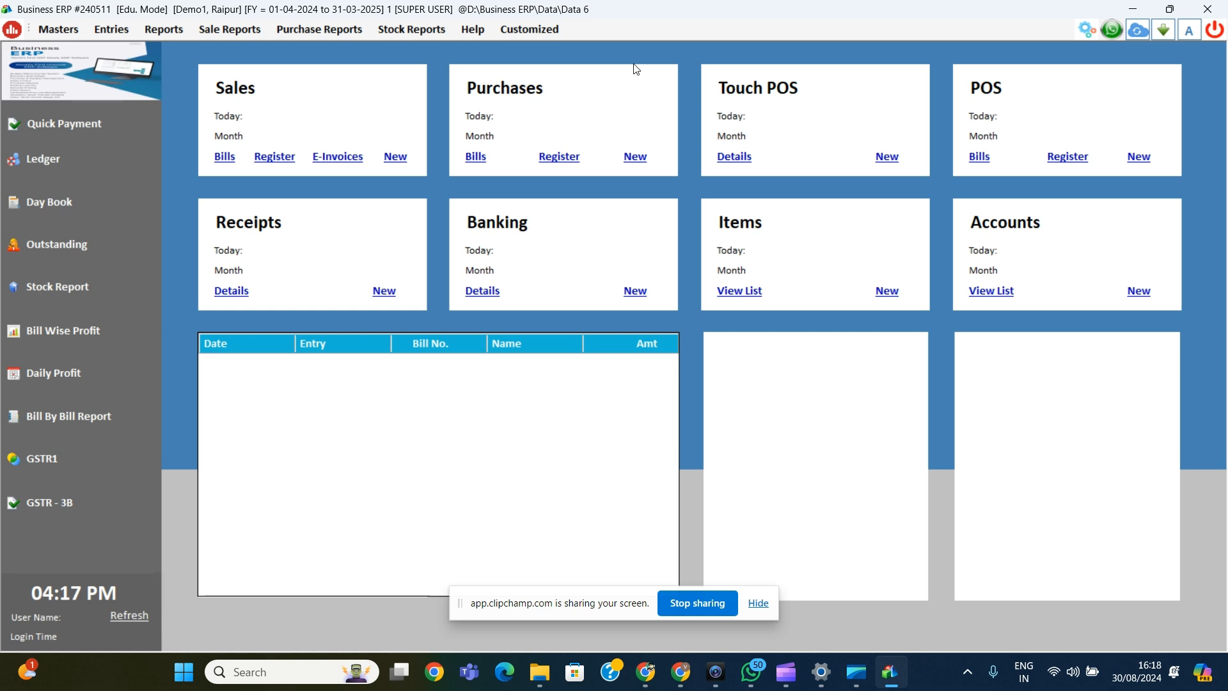
Step: Start a new purchase dated 30-08-2024 on Credit terms and begin creating a new supplier account
{"action": "left_click", "coordinate": [634, 159]}
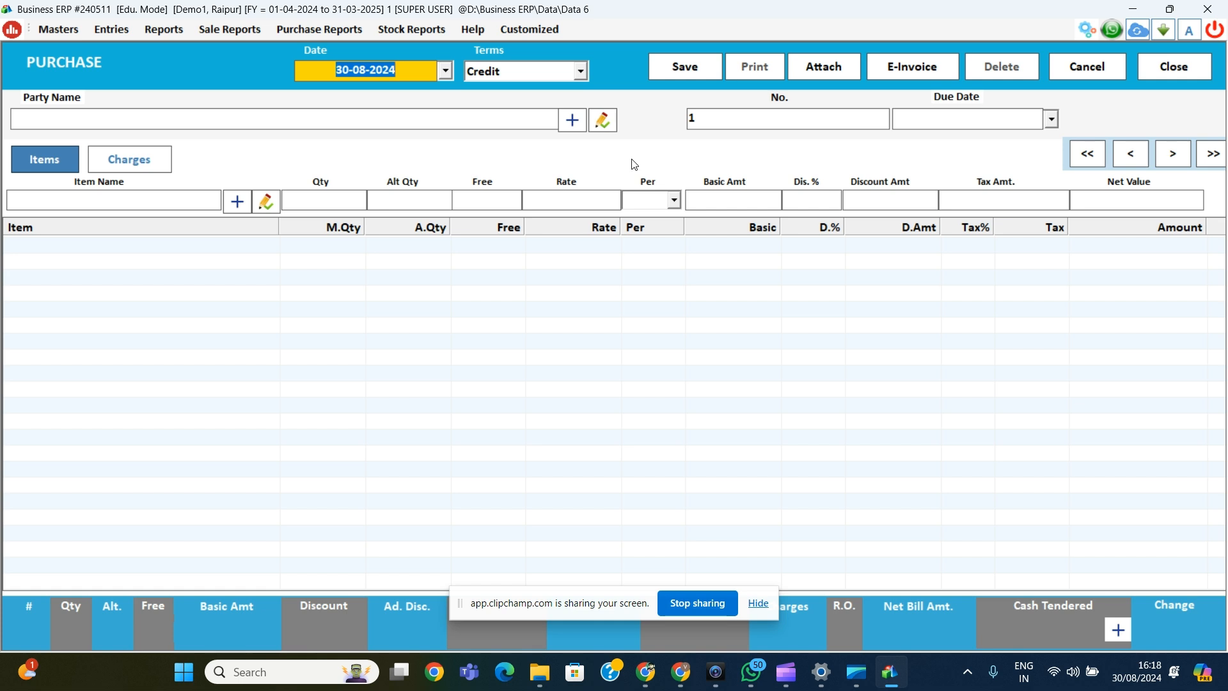
{"action": "key", "text": "Return"}
{"action": "key", "text": "Up"}
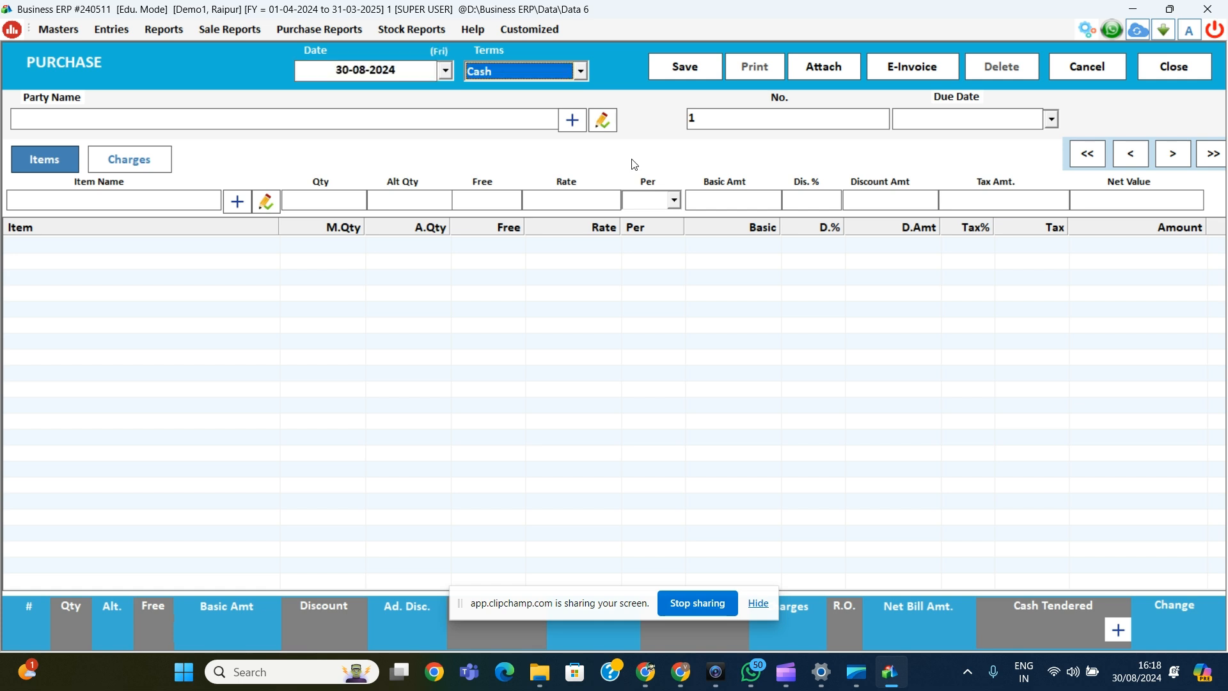
{"action": "key", "text": "Down"}
{"action": "key", "text": "Return"}
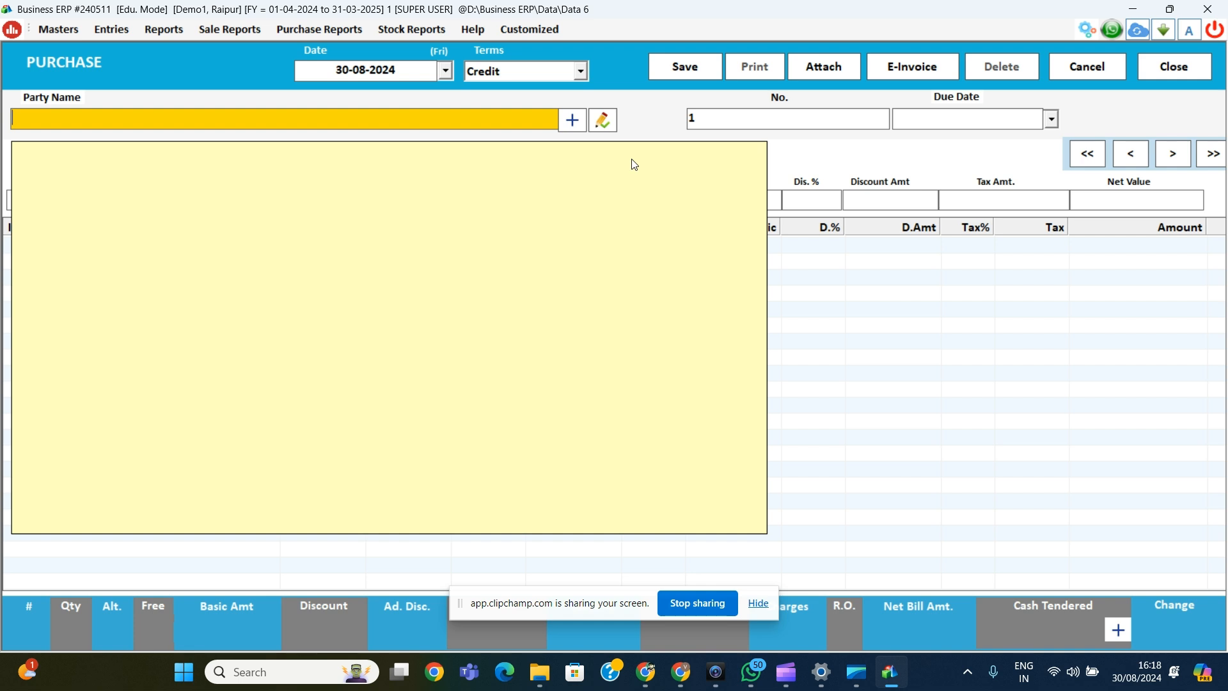
{"action": "left_click", "coordinate": [573, 121]}
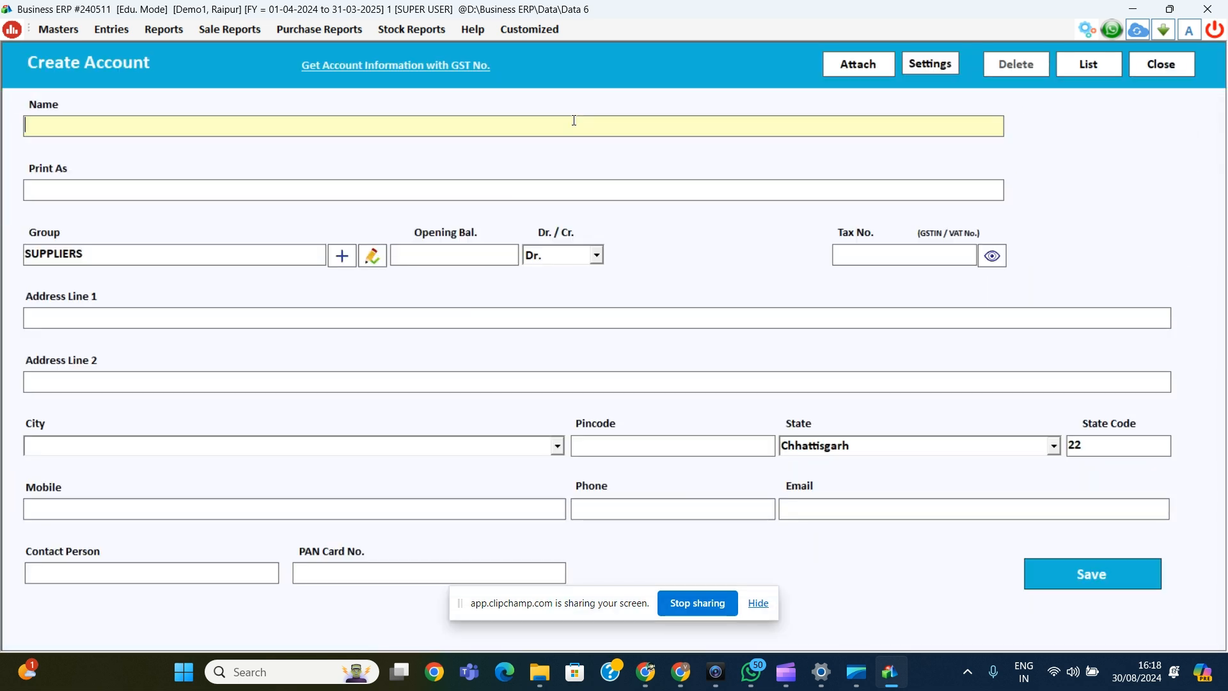
Step: Enter supplier name Abc, a 12500 Cr. opening balance and city Nagpur
{"action": "type", "text": "Abc"}
{"action": "key", "text": "Return"}
{"action": "key", "text": "Return"}
{"action": "key", "text": "Return"}
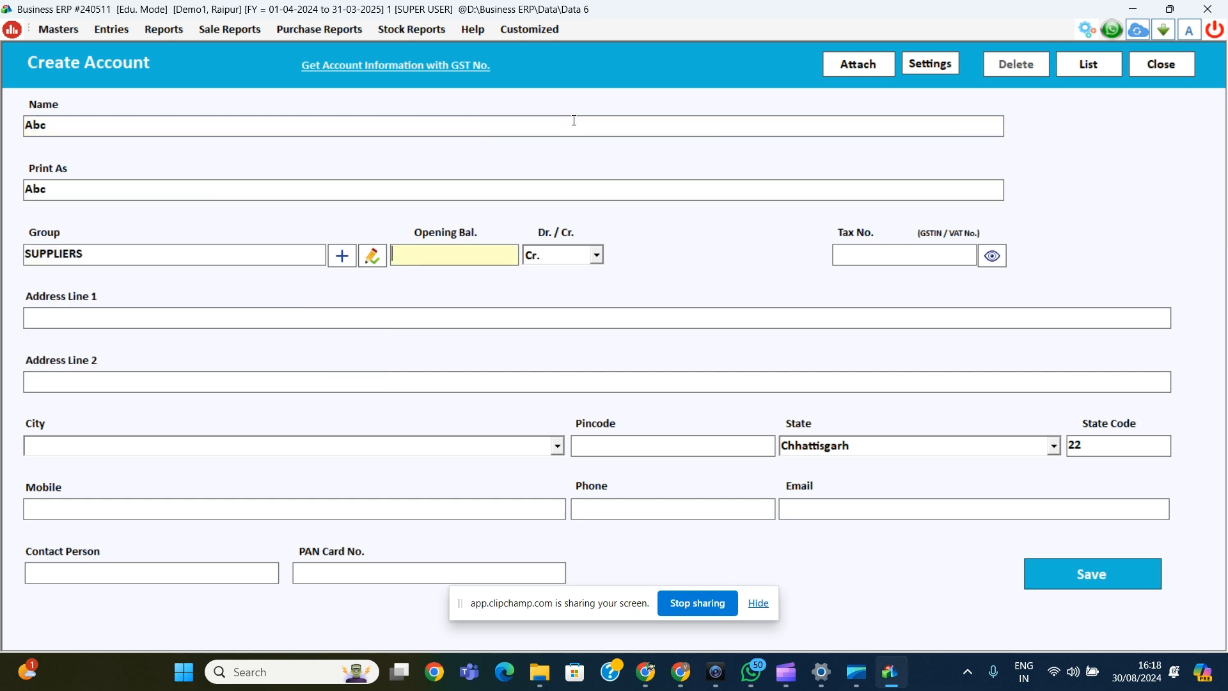
{"action": "type", "text": "12500"}
{"action": "key", "text": "Return"}
{"action": "key", "text": "Return"}
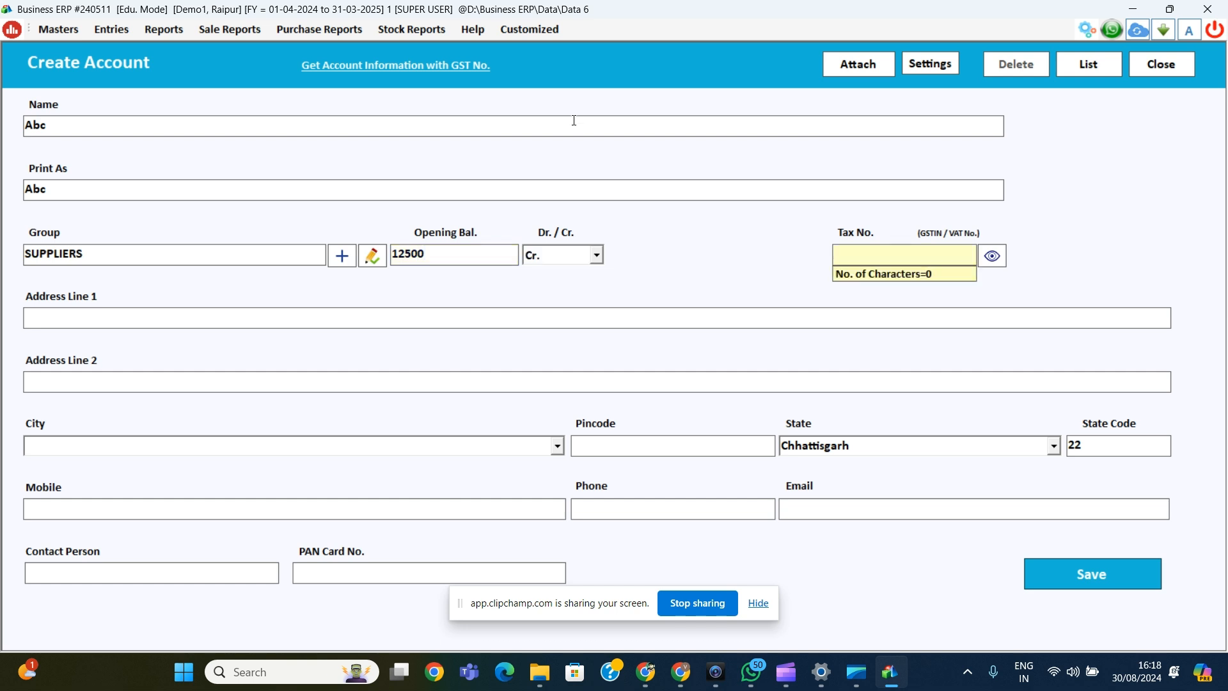
{"action": "key", "text": "Return"}
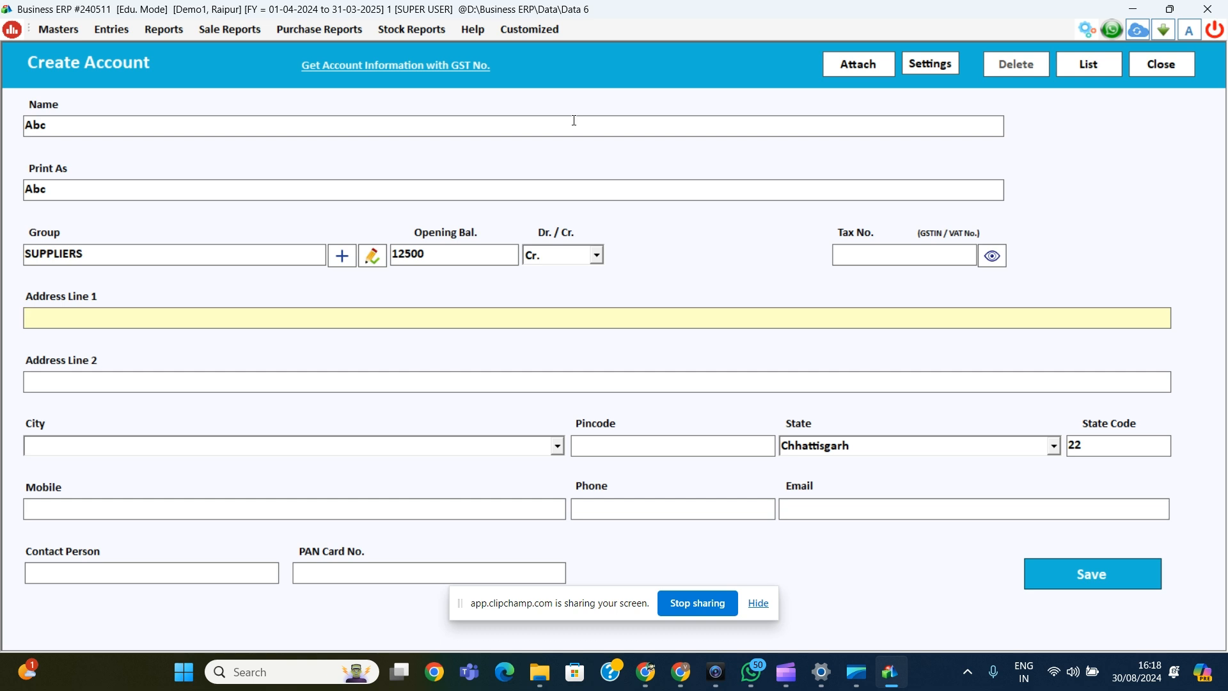
{"action": "key", "text": "Return"}
{"action": "key", "text": "Return"}
{"action": "type", "text": "Nagpur"}
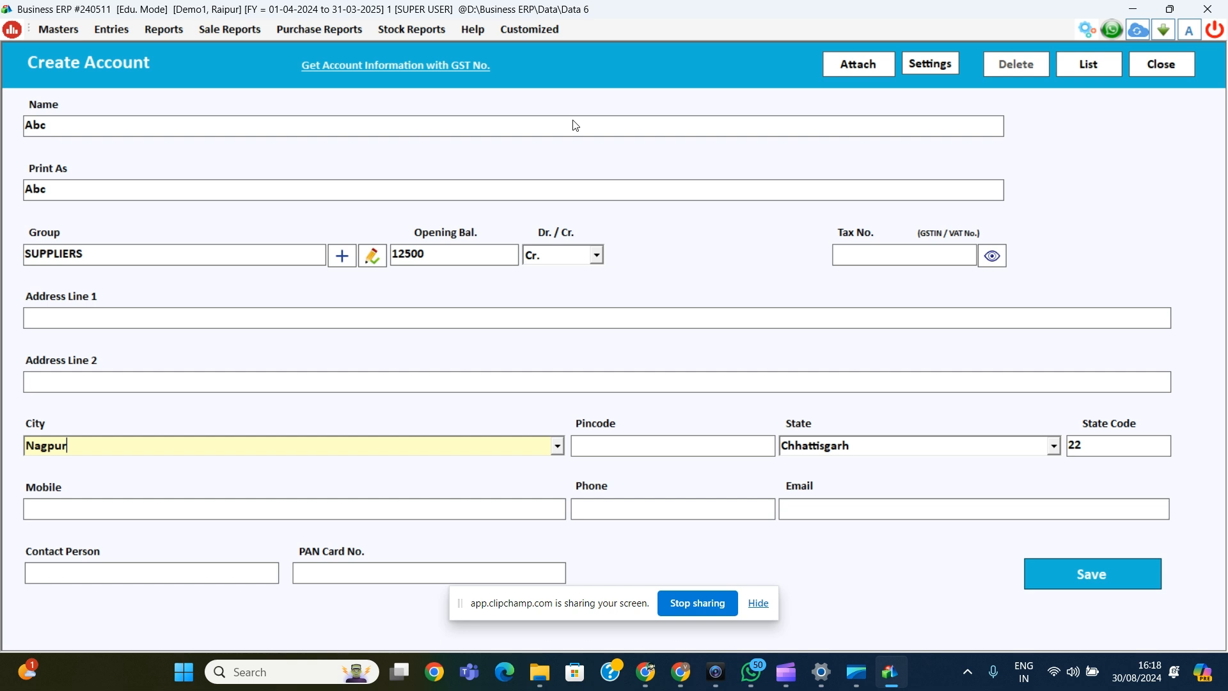
{"action": "key", "text": "Return"}
{"action": "key", "text": "Return"}
{"action": "key", "text": "Return"}
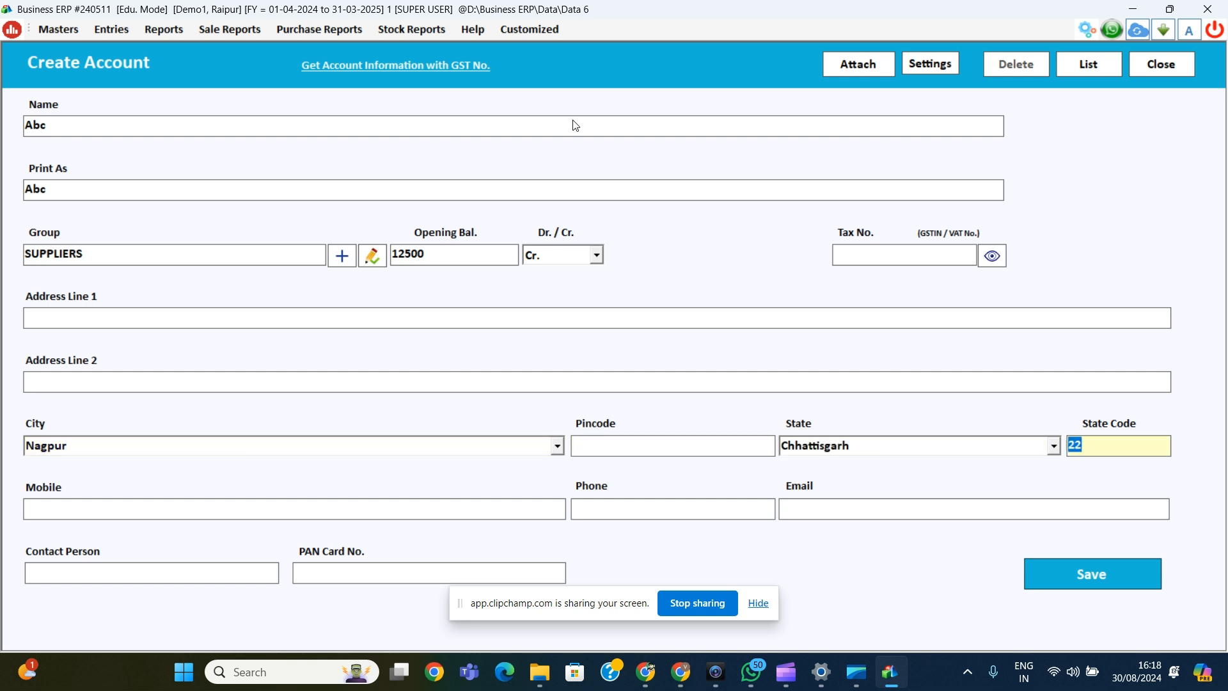
Step: Set the supplier's state to Maharashtra and save the Abc account
{"action": "key", "text": "shift+Tab"}
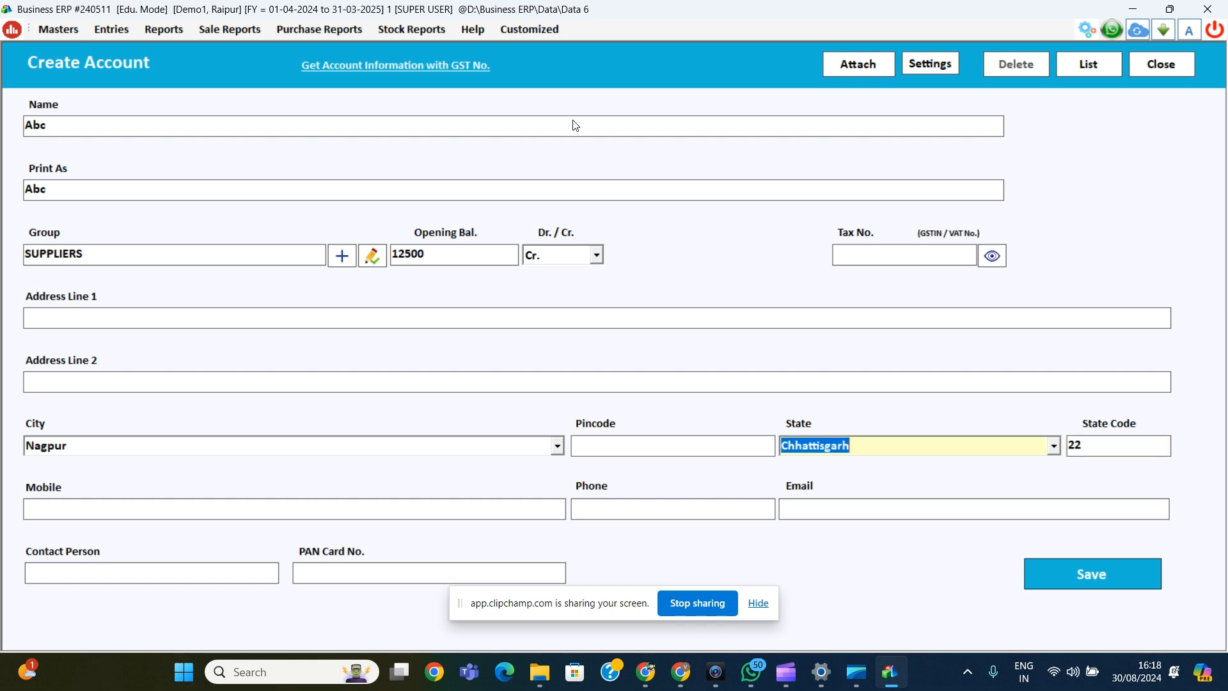
{"action": "type", "text": "Maharashtra"}
{"action": "key", "text": "Tab"}
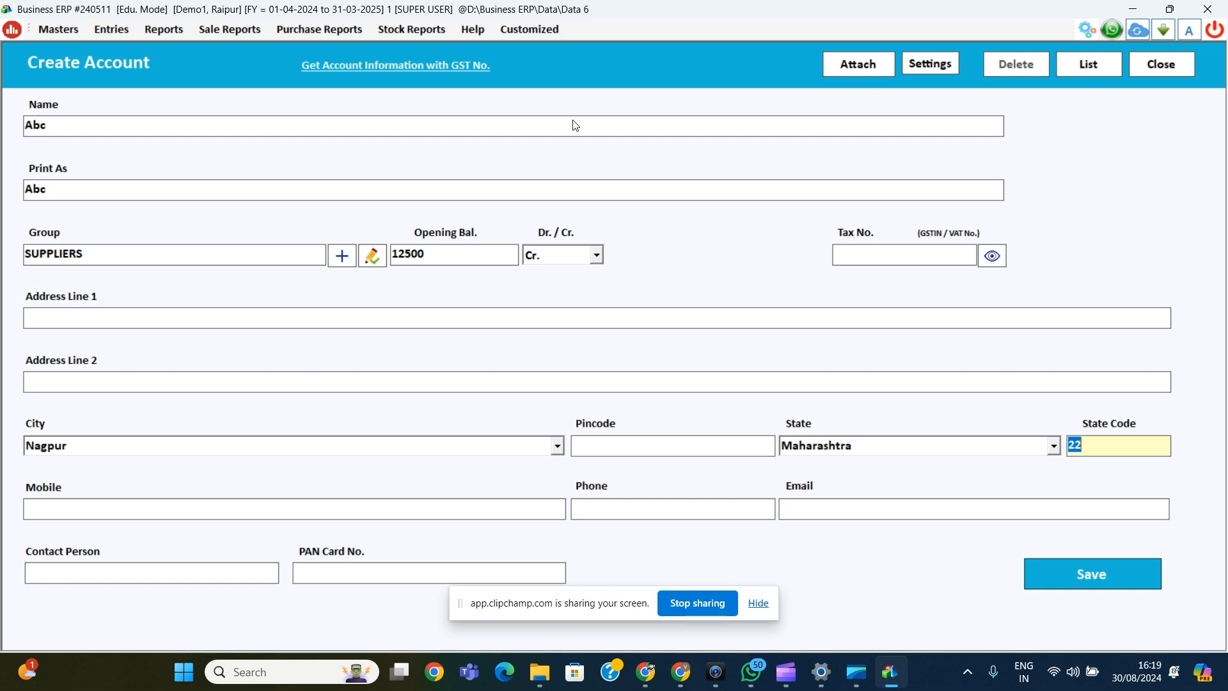
{"action": "key", "text": "Tab"}
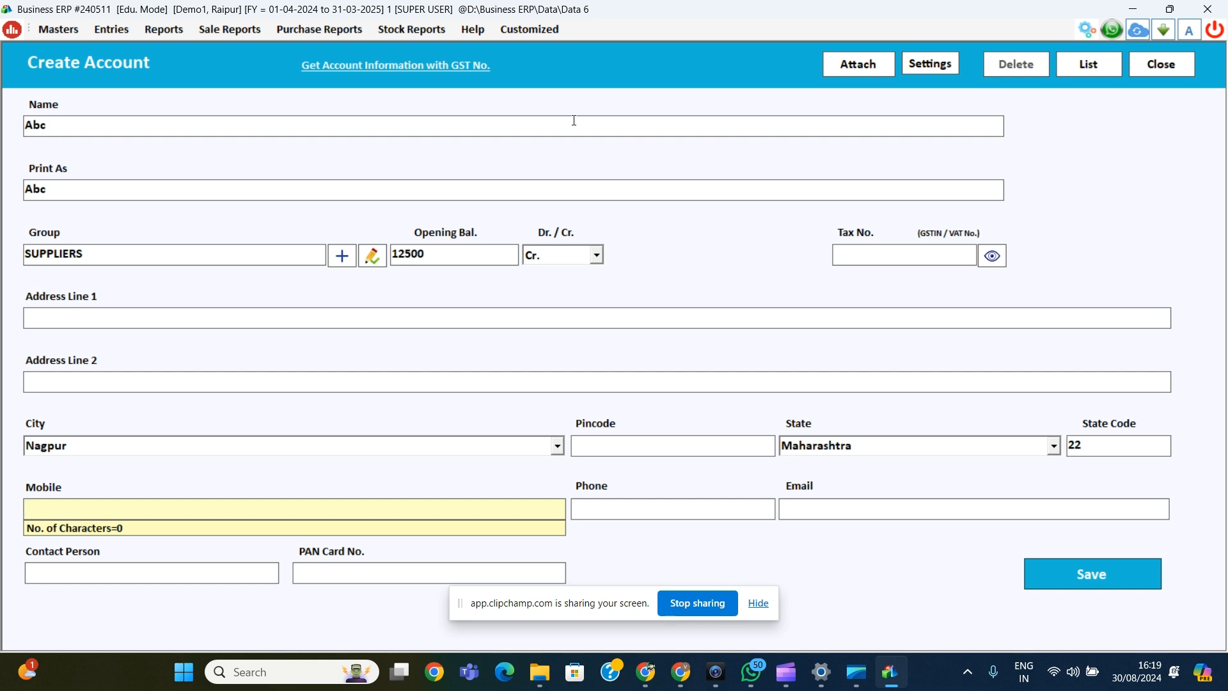
{"action": "key", "text": "Tab"}
{"action": "key", "text": "Tab"}
{"action": "key", "text": "Tab"}
{"action": "key", "text": "Return"}
{"action": "key", "text": "Return"}
{"action": "key", "text": "Return"}
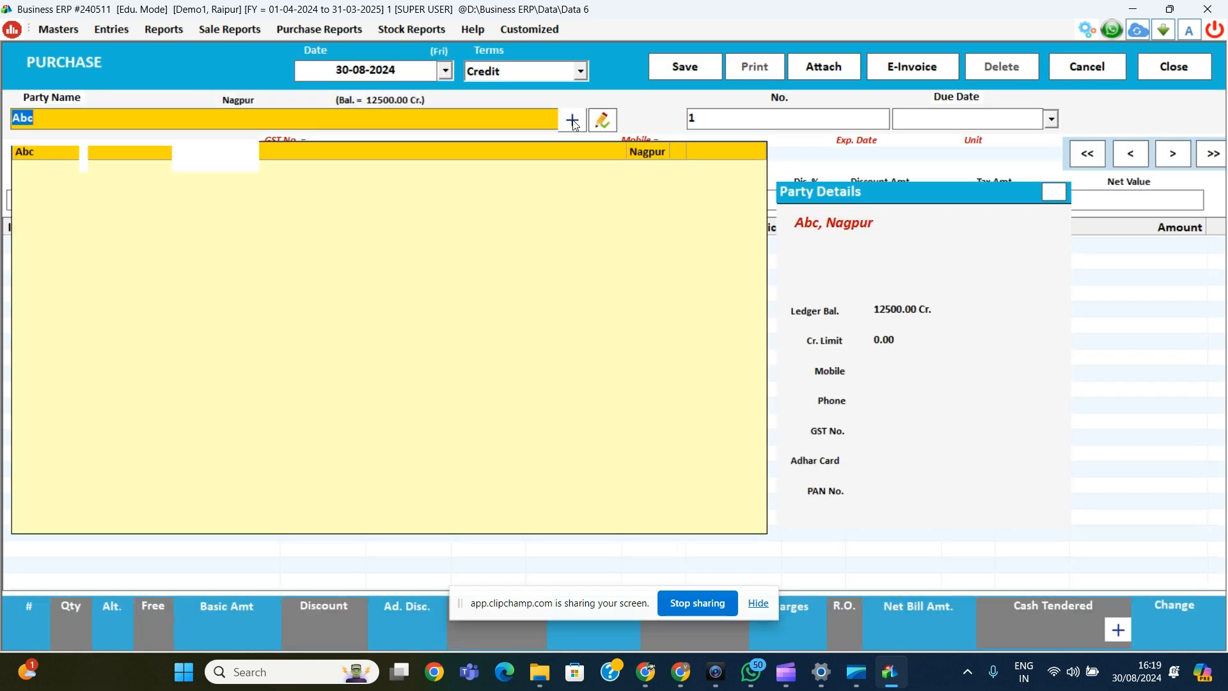
Step: With Abc as party, add 50 Dankanti at 45 and save the 2362.50 purchase
{"action": "key", "text": "Return"}
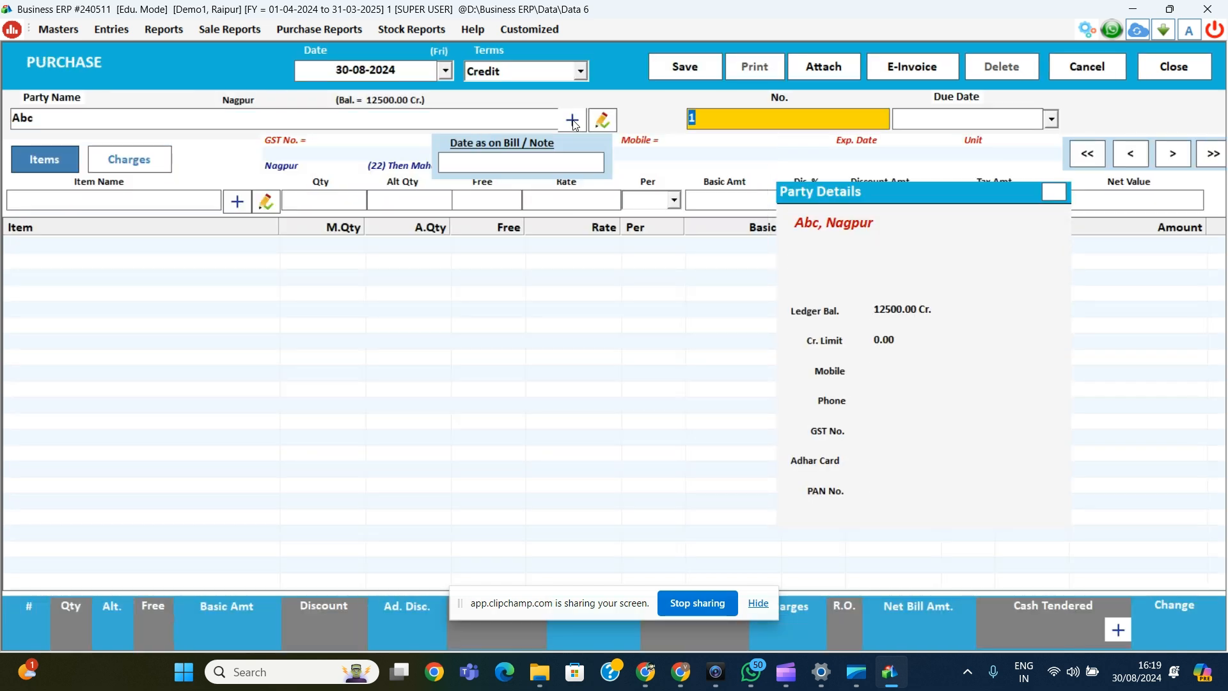
{"action": "key", "text": "Return"}
{"action": "key", "text": "Return"}
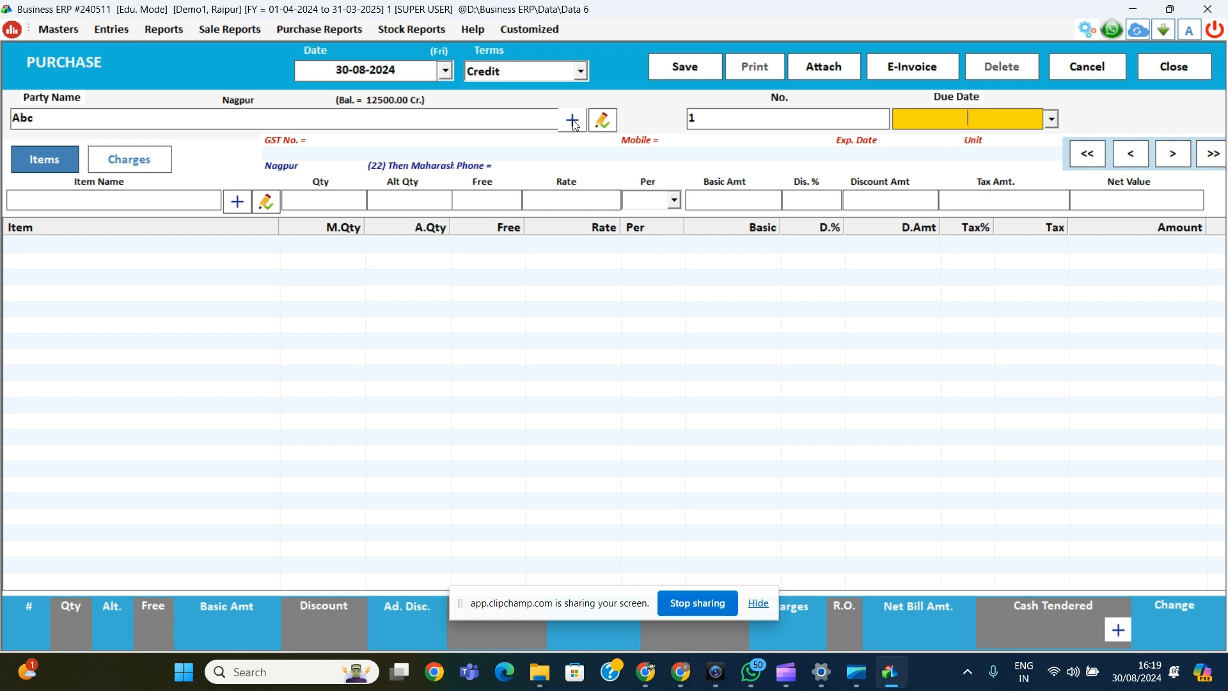
{"action": "key", "text": "Return"}
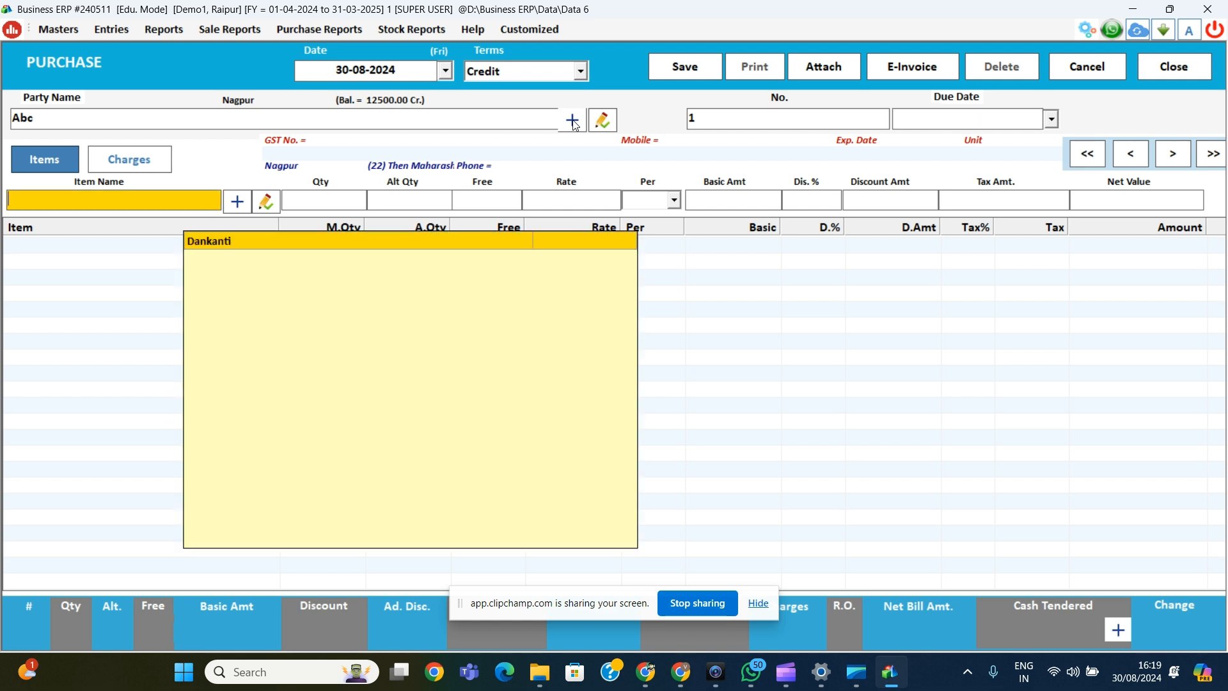
{"action": "key", "text": "Return"}
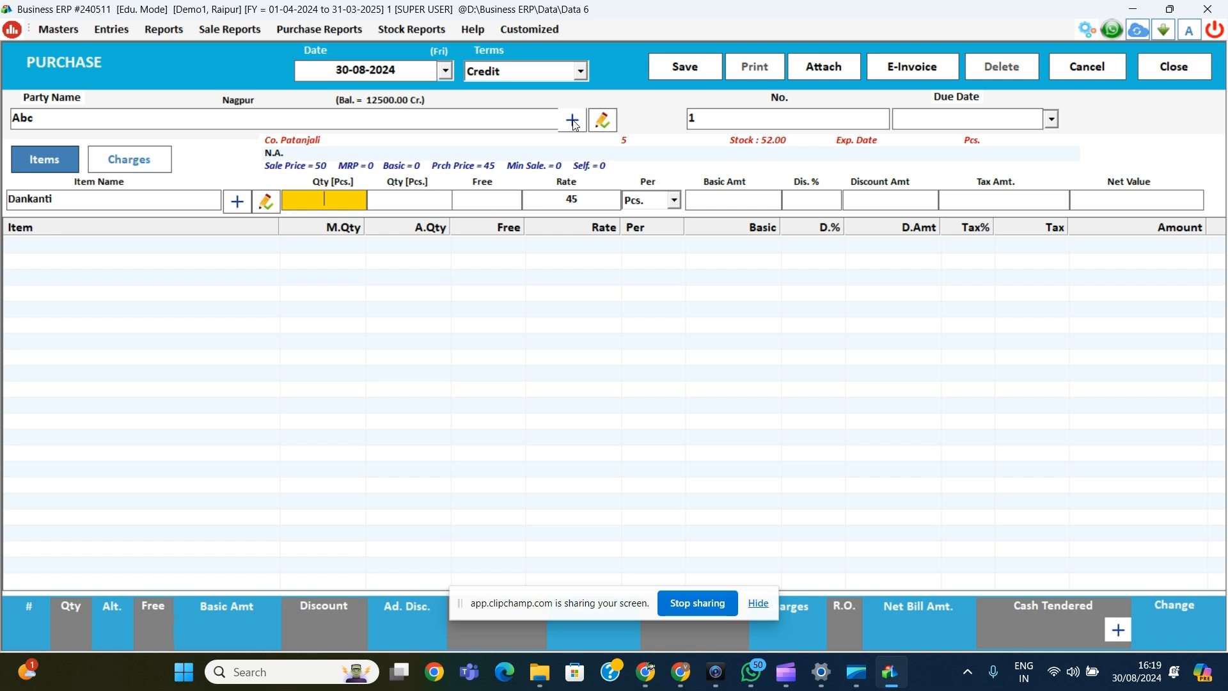
{"action": "type", "text": "50"}
{"action": "key", "text": "Return"}
{"action": "key", "text": "Return"}
{"action": "key", "text": "Return"}
{"action": "key", "text": "Return"}
{"action": "key", "text": "Return"}
{"action": "key", "text": "Return"}
{"action": "key", "text": "Return"}
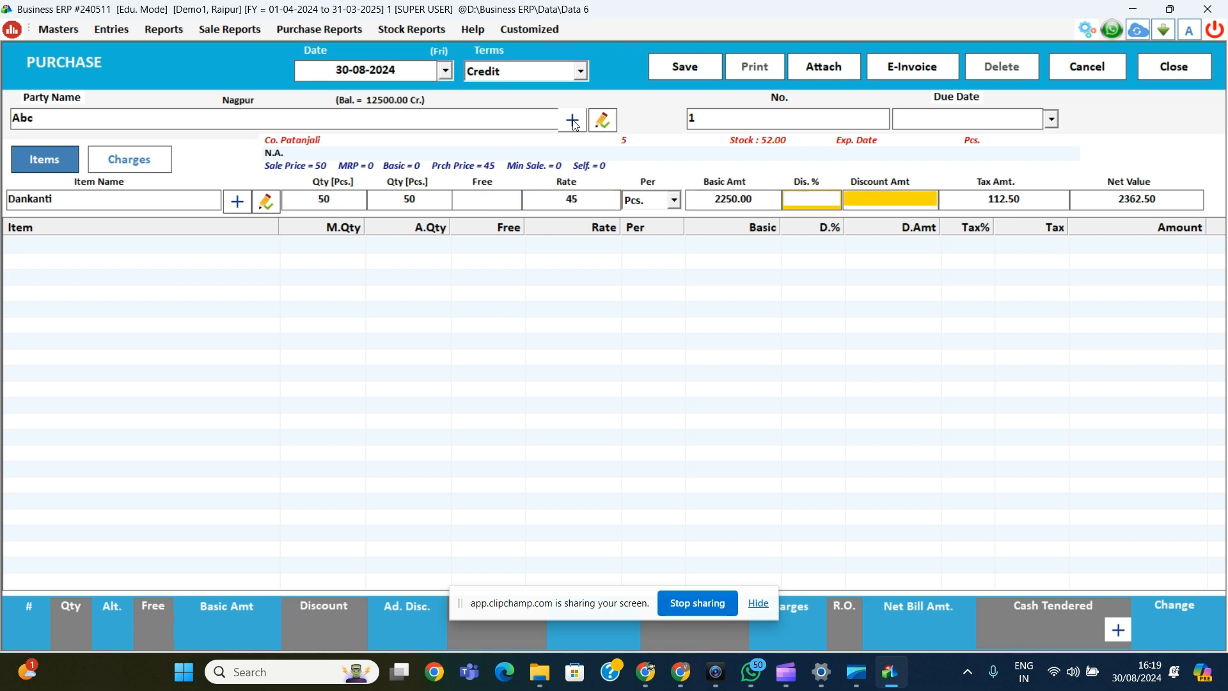
{"action": "key", "text": "Return"}
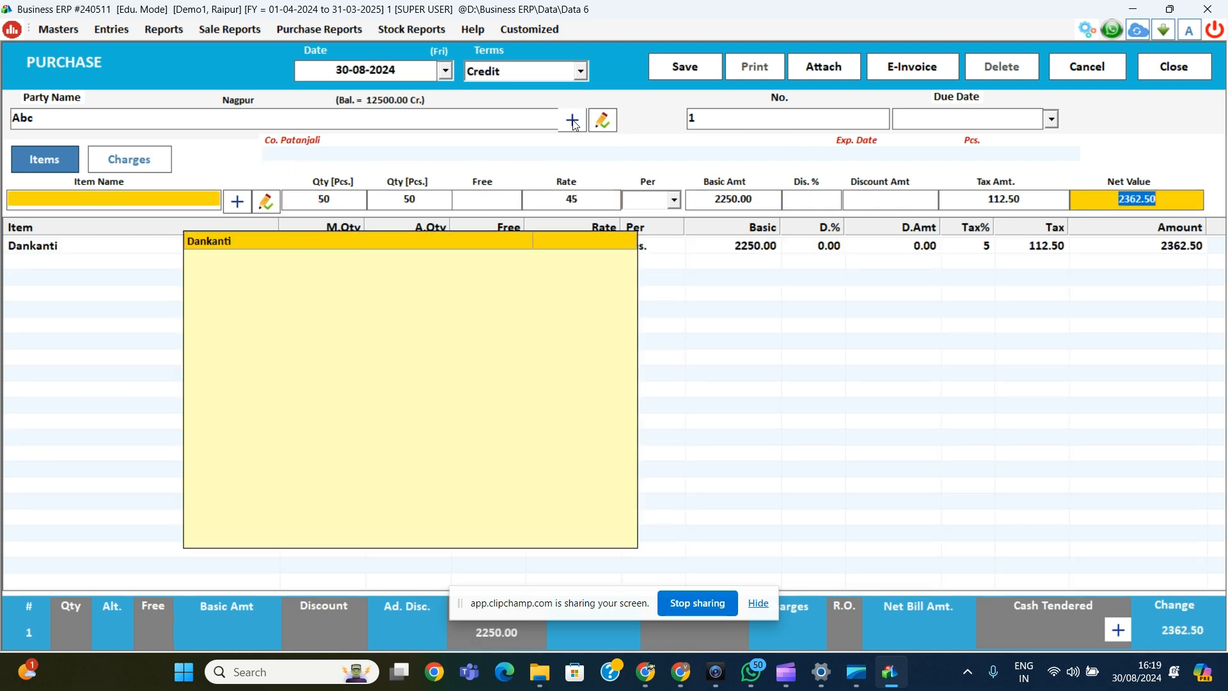
{"action": "left_click", "coordinate": [672, 64]}
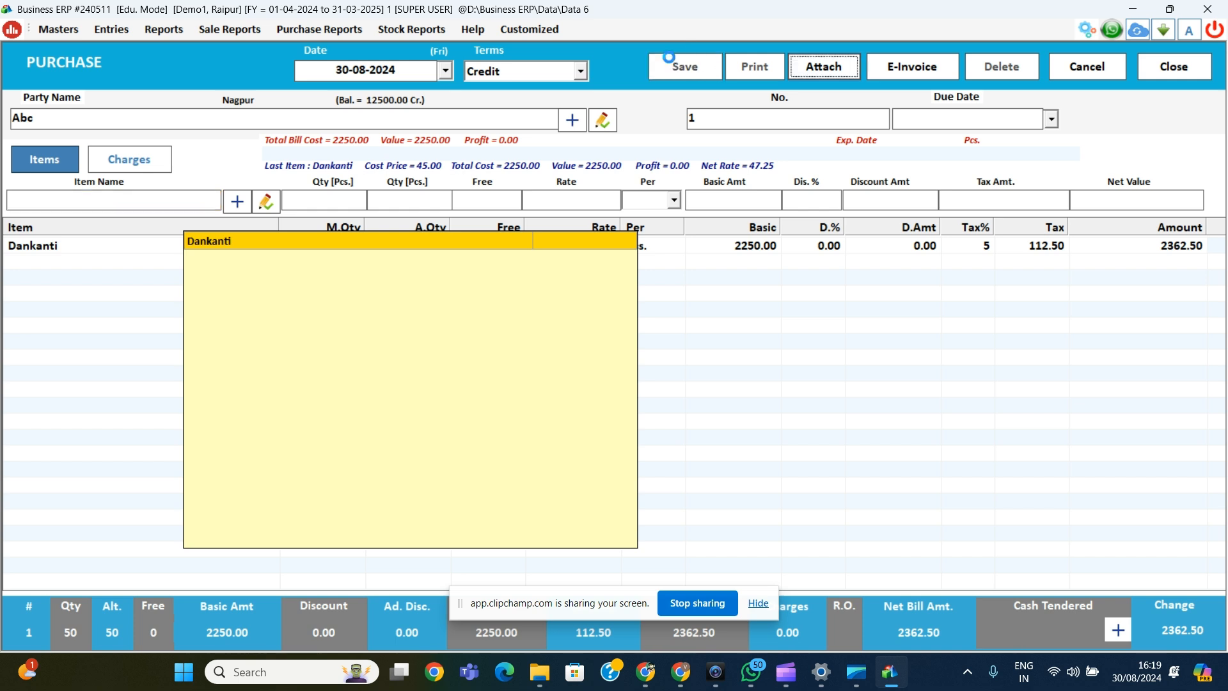
{"action": "key", "text": "Return"}
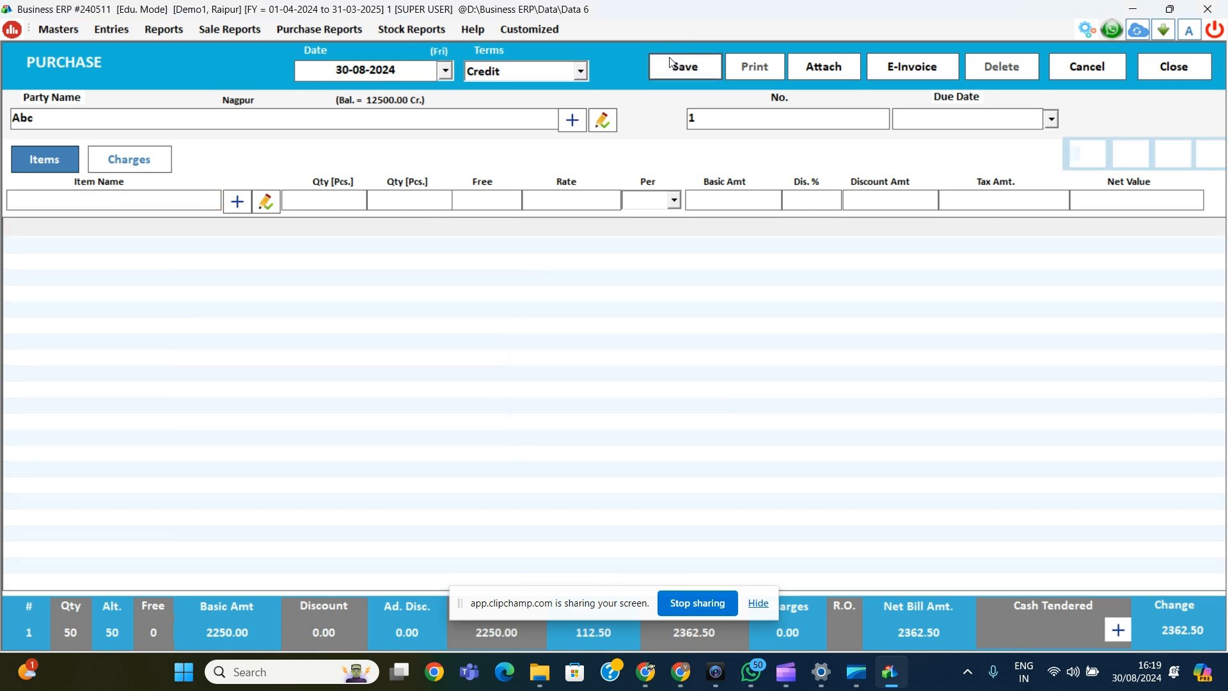
Step: Close the saved purchase, then open a new Sale entry and close it unsaved
{"action": "key", "text": "Escape"}
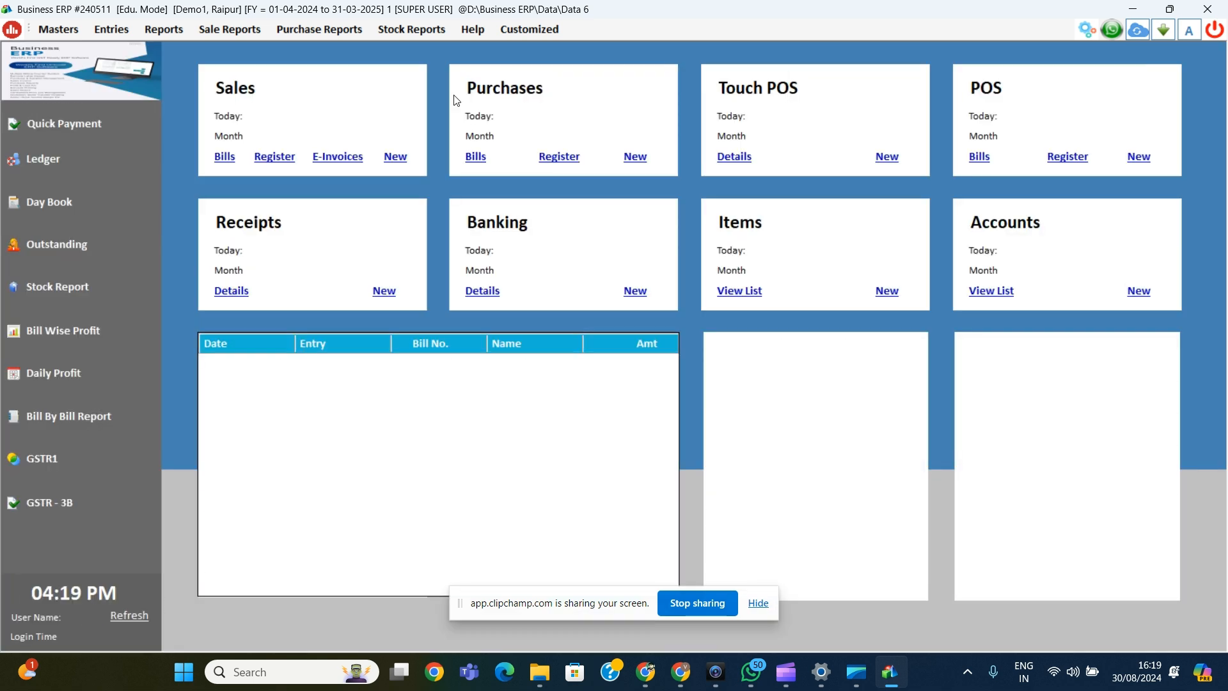
{"action": "left_click", "coordinate": [396, 156]}
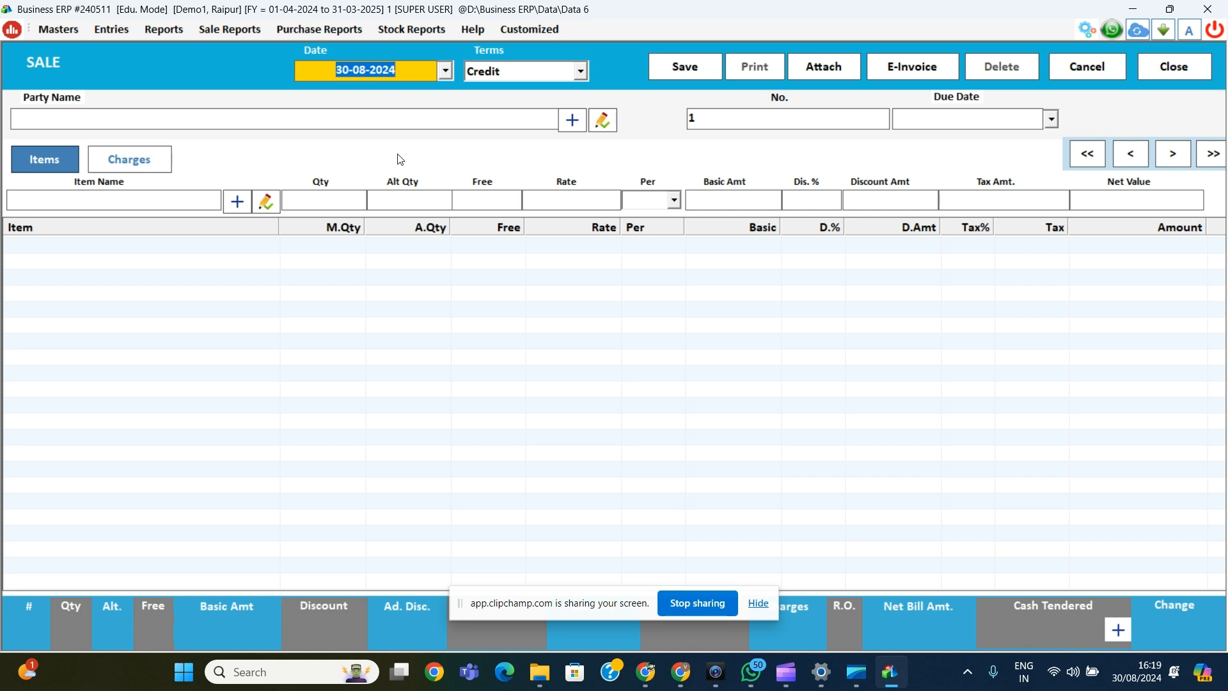
{"action": "key", "text": "Escape"}
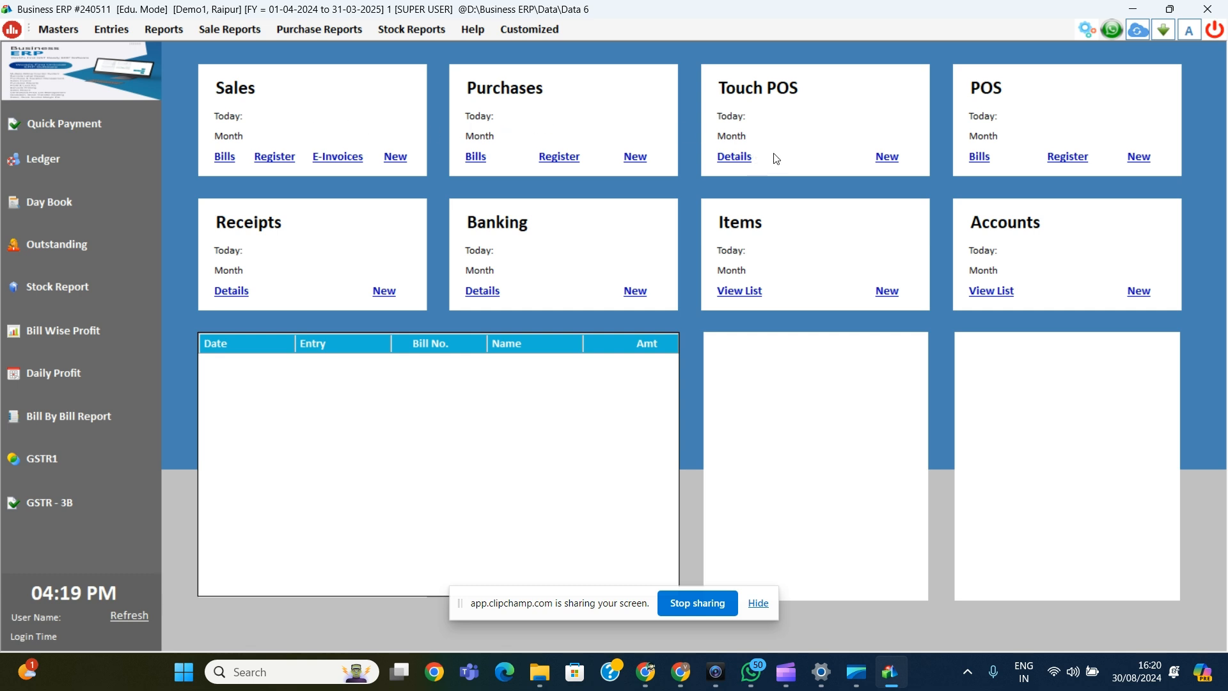
Step: Start a Touch POS bill with one Dankanti, leaving the sales agent unselected
{"action": "left_click", "coordinate": [886, 157]}
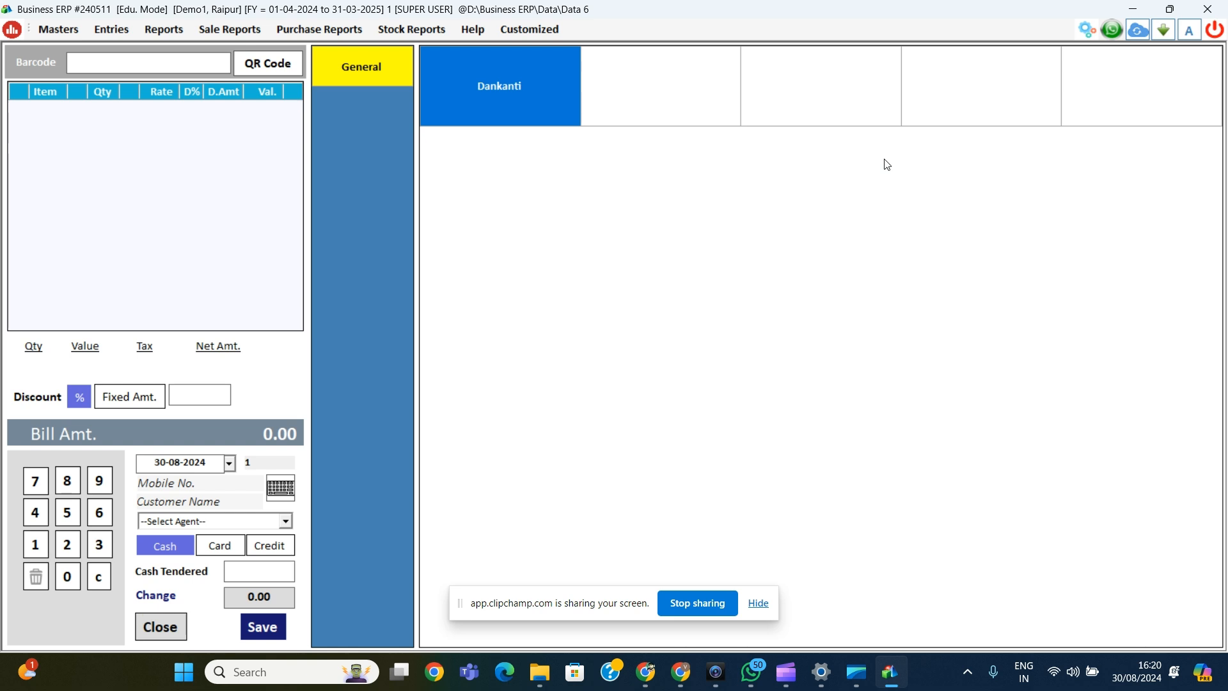
{"action": "left_click", "coordinate": [467, 84]}
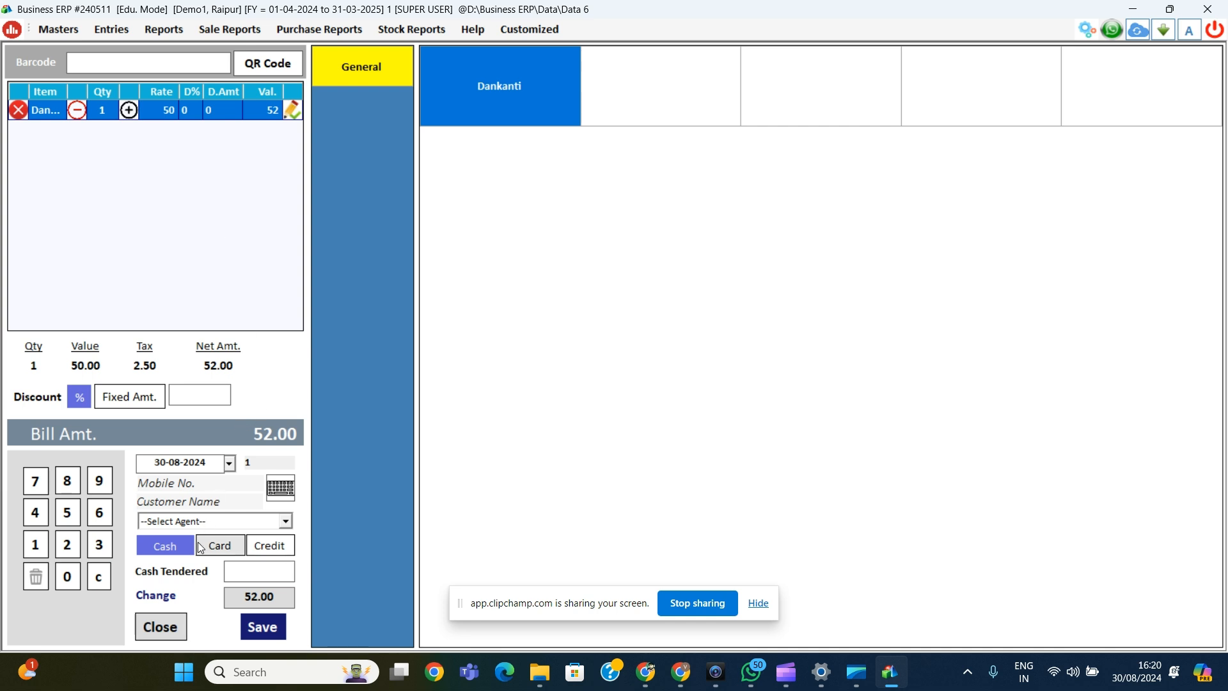
{"action": "double_click", "coordinate": [208, 523]}
{"action": "left_click", "coordinate": [209, 523]}
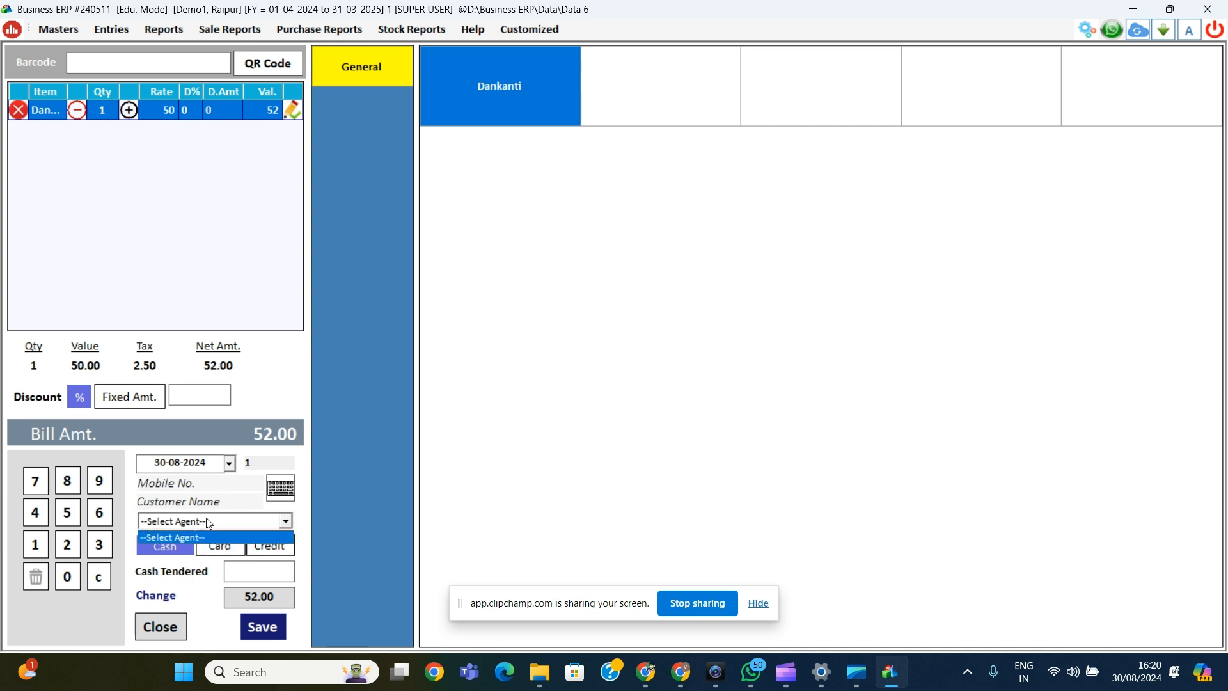
{"action": "left_click", "coordinate": [207, 519]}
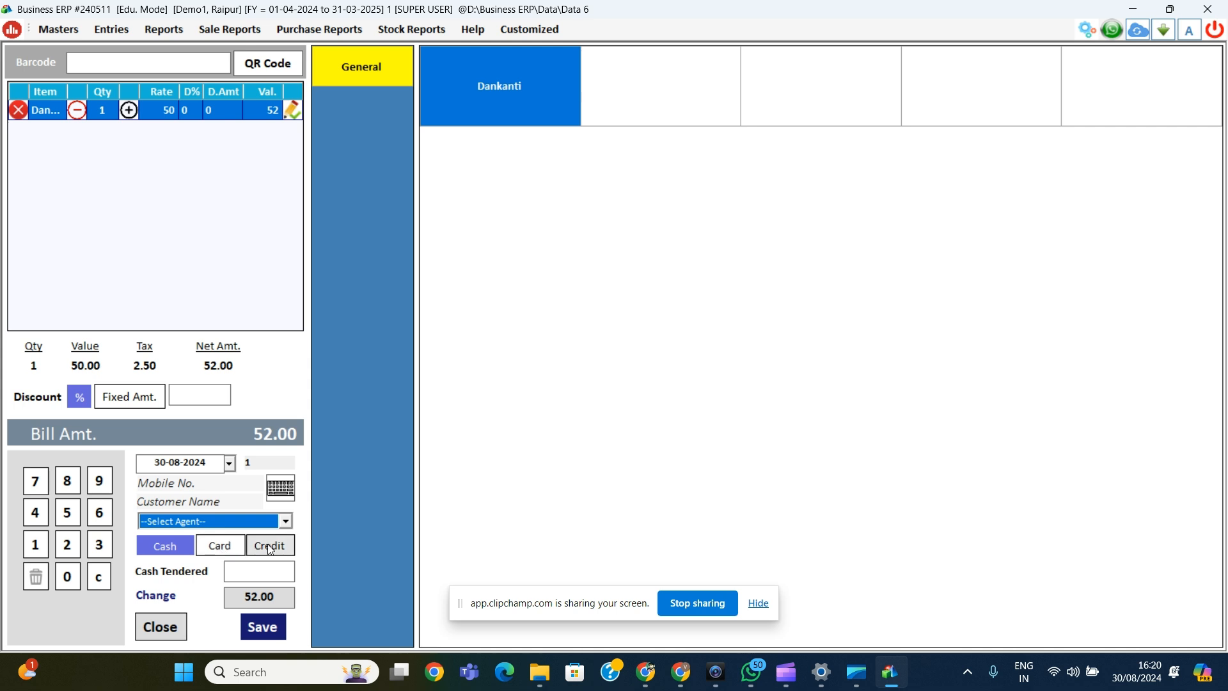
Step: Save the 52.00 POS bill without printing and close the POS screen
{"action": "left_click", "coordinate": [265, 628]}
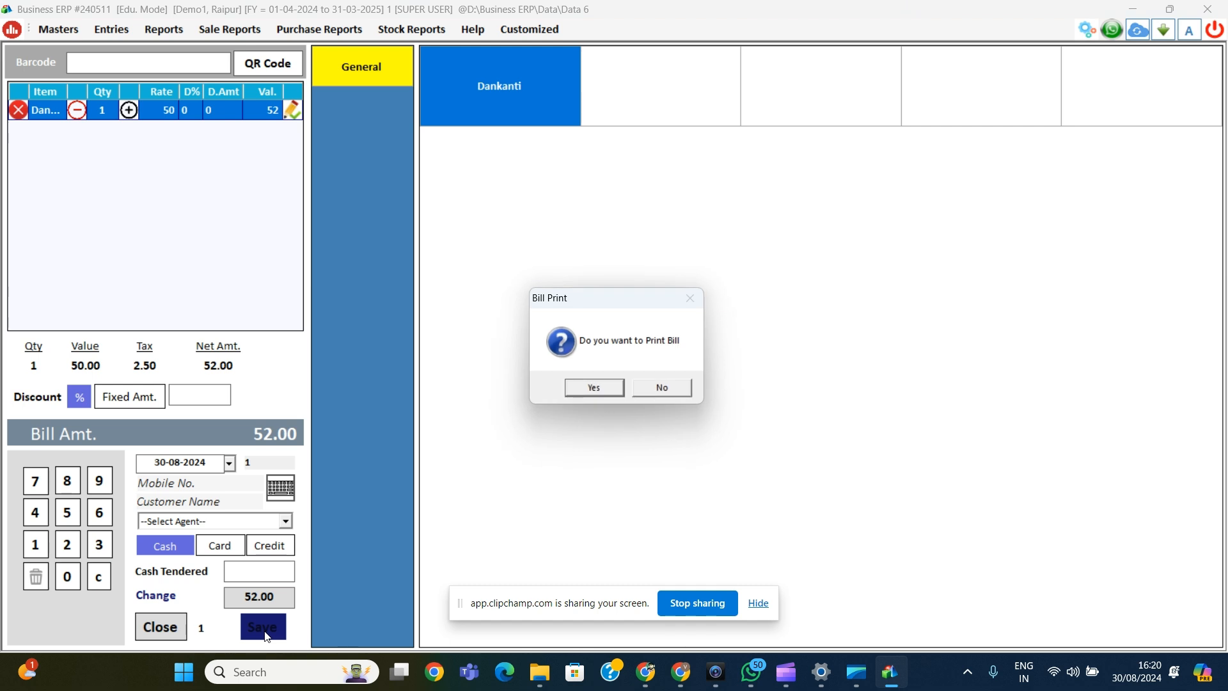
{"action": "key", "text": "Tab"}
{"action": "key", "text": "Return"}
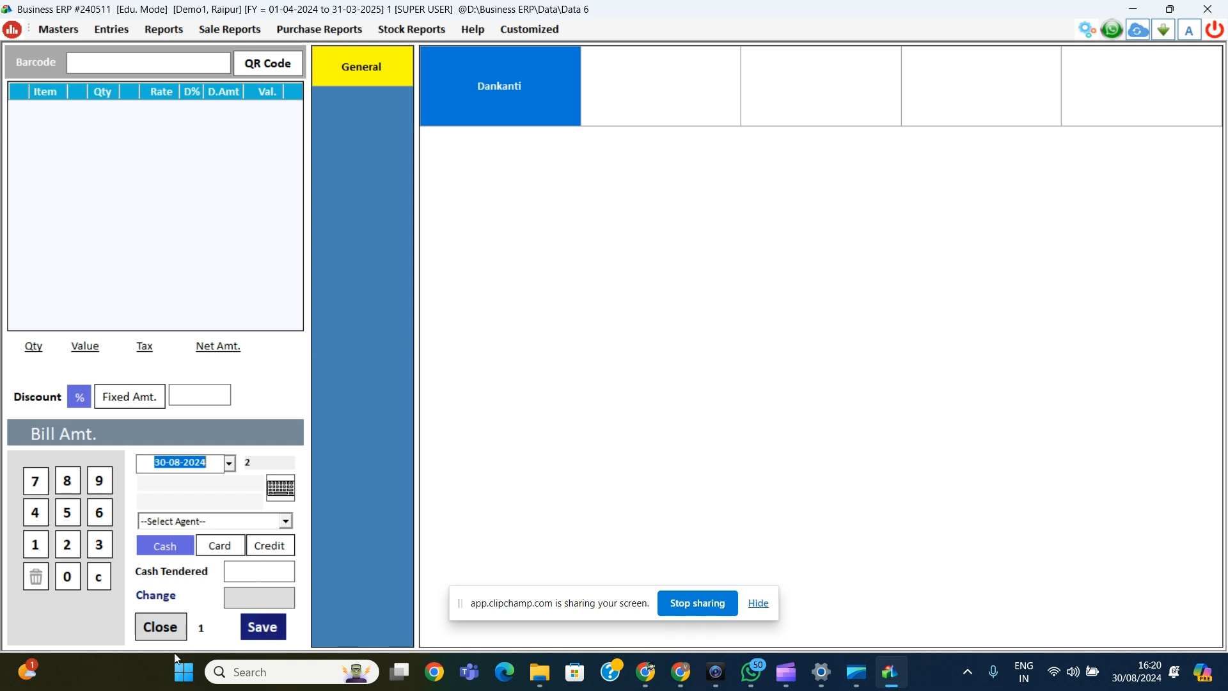
{"action": "left_click", "coordinate": [162, 631]}
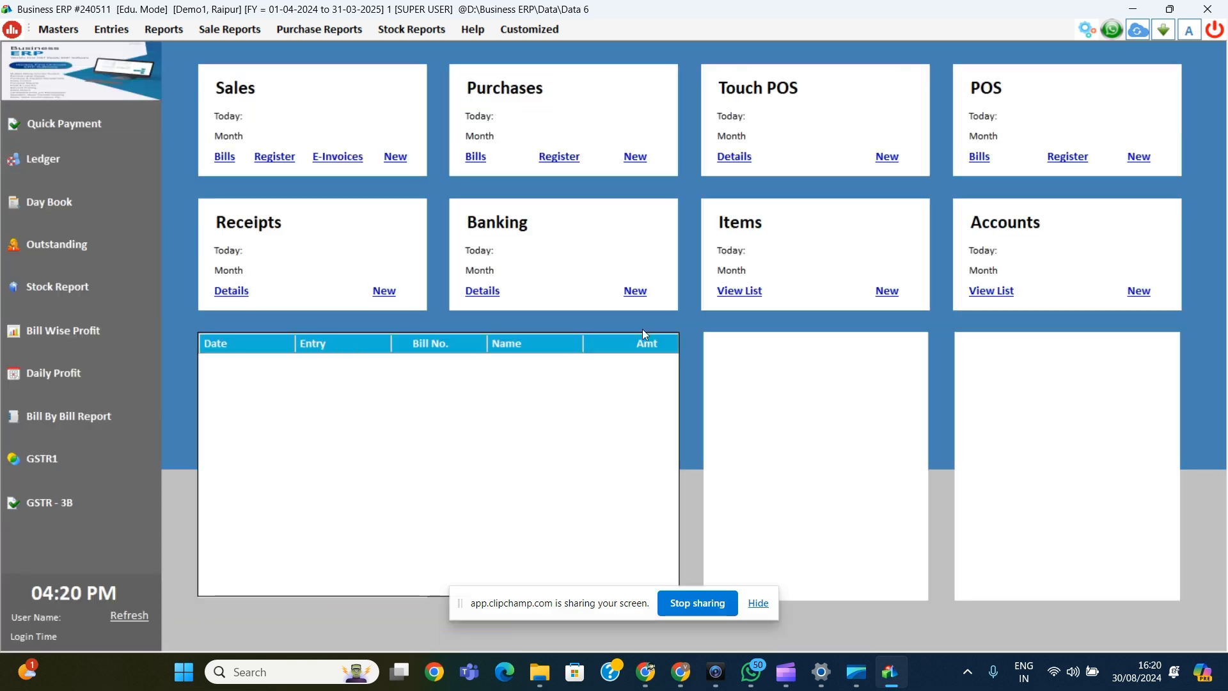
Step: Ring up POS bill 2 for Cash as a Sales entry with two Dankanti at 50, and save it (105.00)
{"action": "left_click", "coordinate": [1138, 157]}
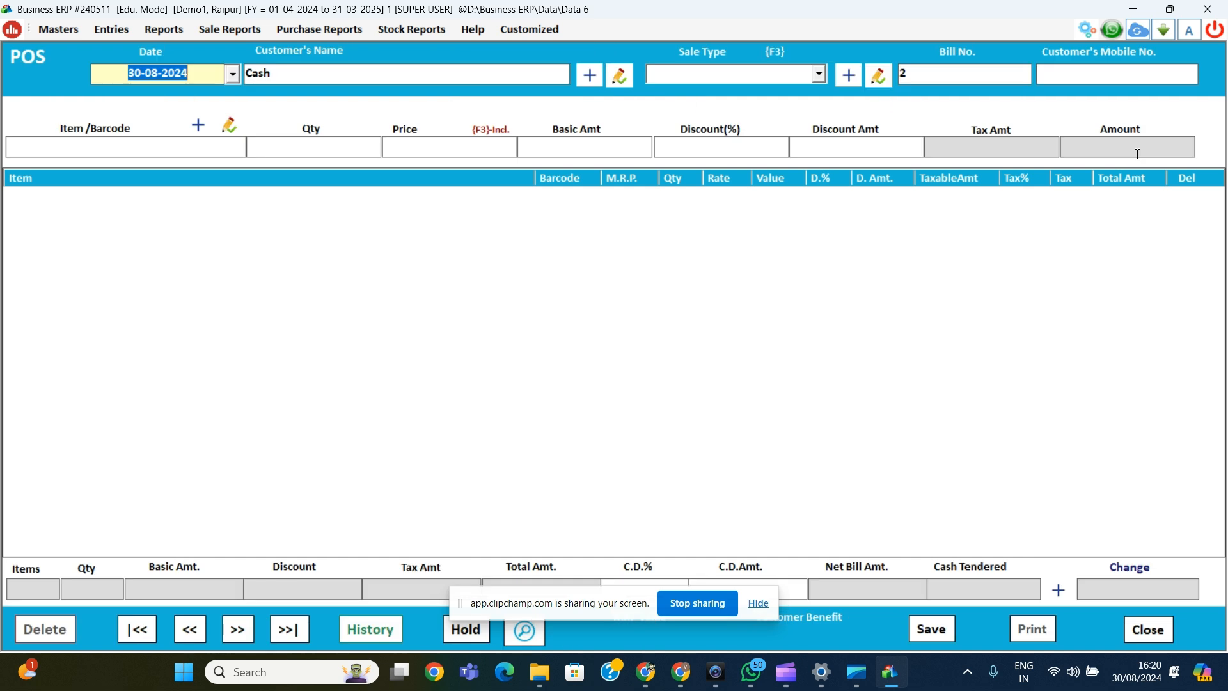
{"action": "key", "text": "Return"}
{"action": "key", "text": "Return"}
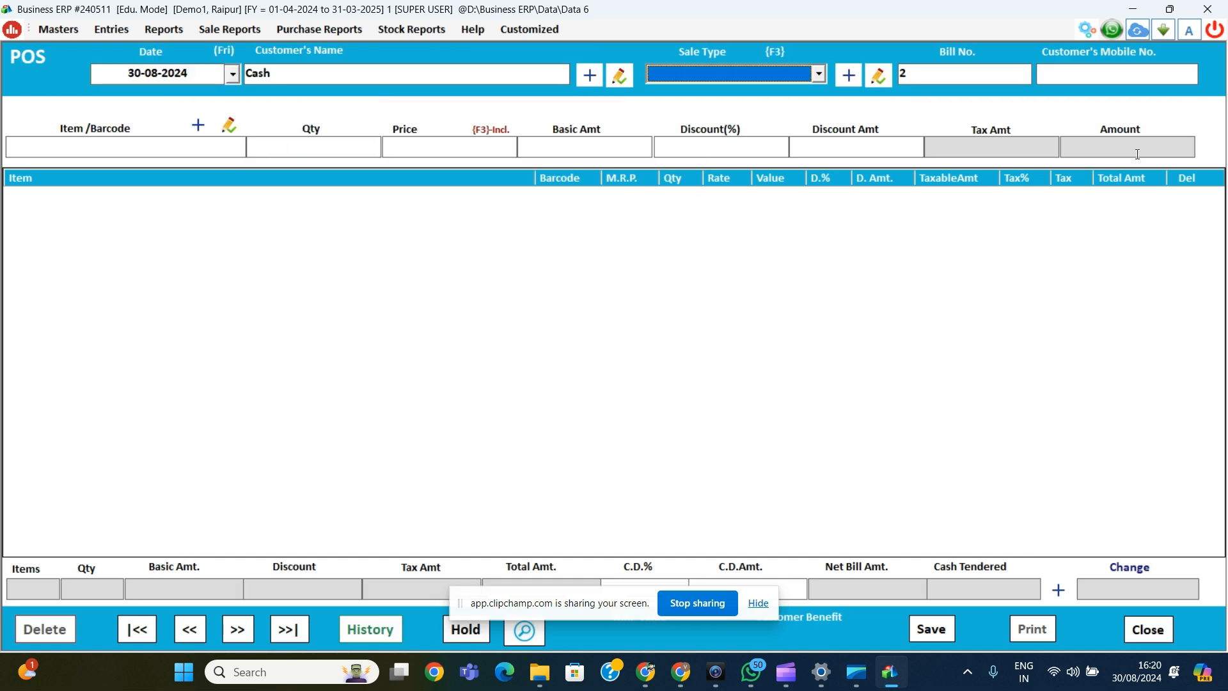
{"action": "key", "text": "Return"}
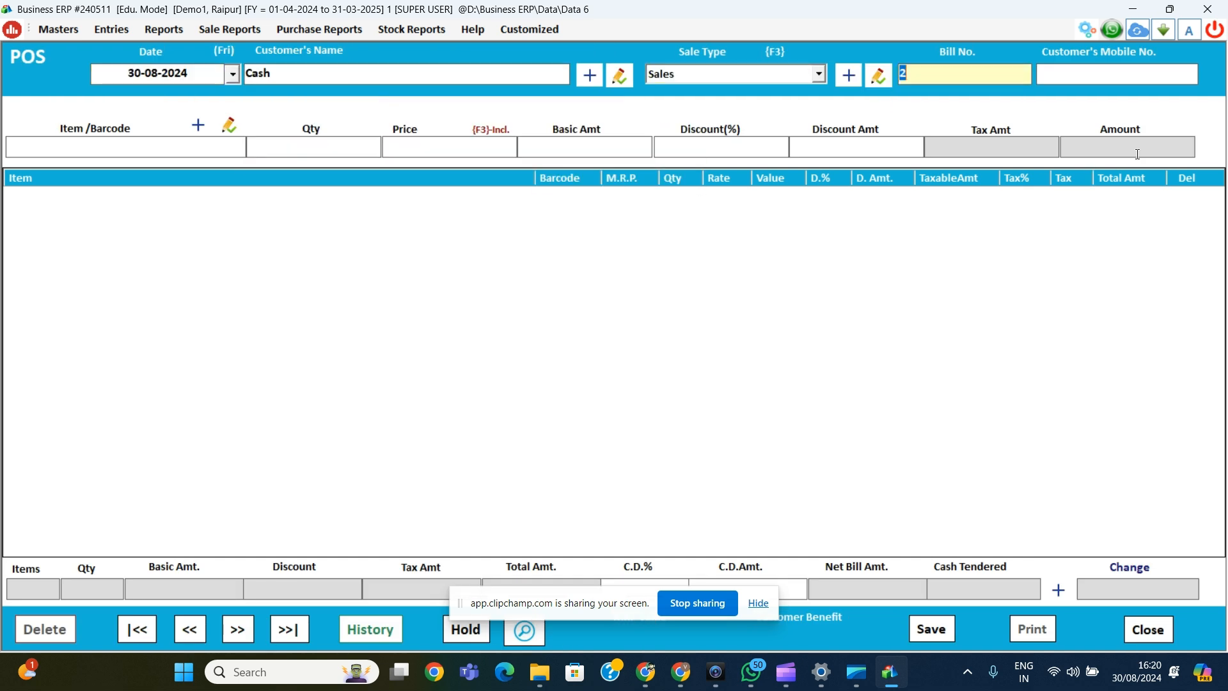
{"action": "key", "text": "Return"}
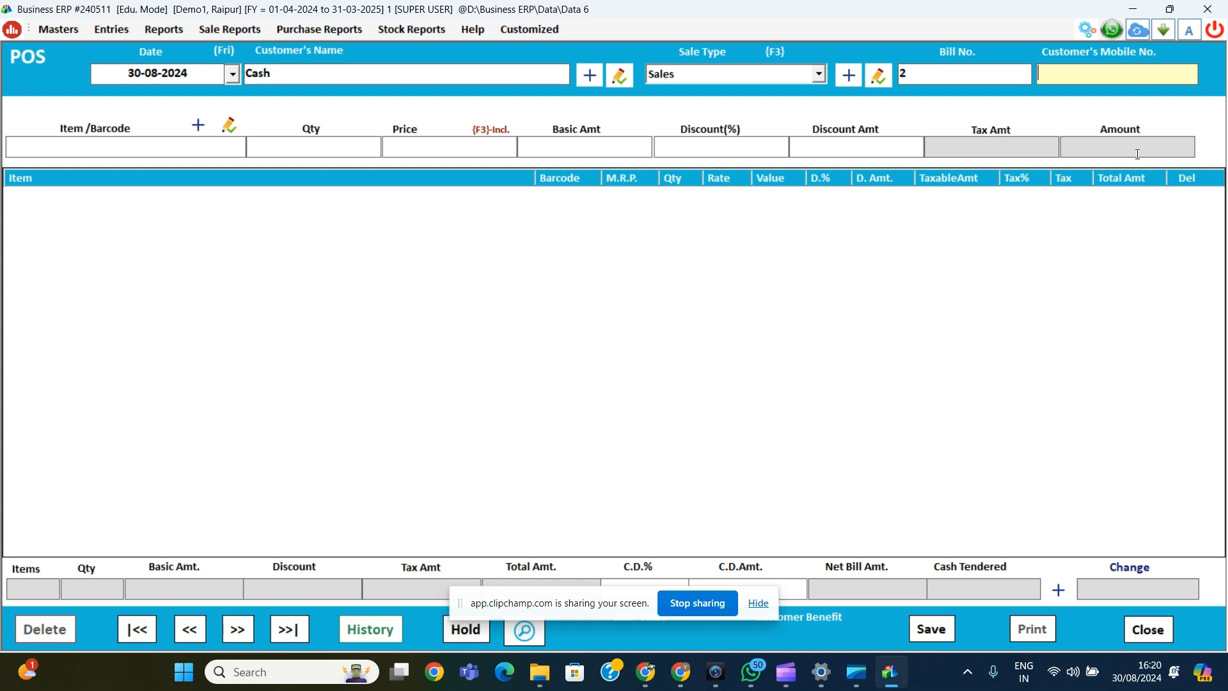
{"action": "key", "text": "Return"}
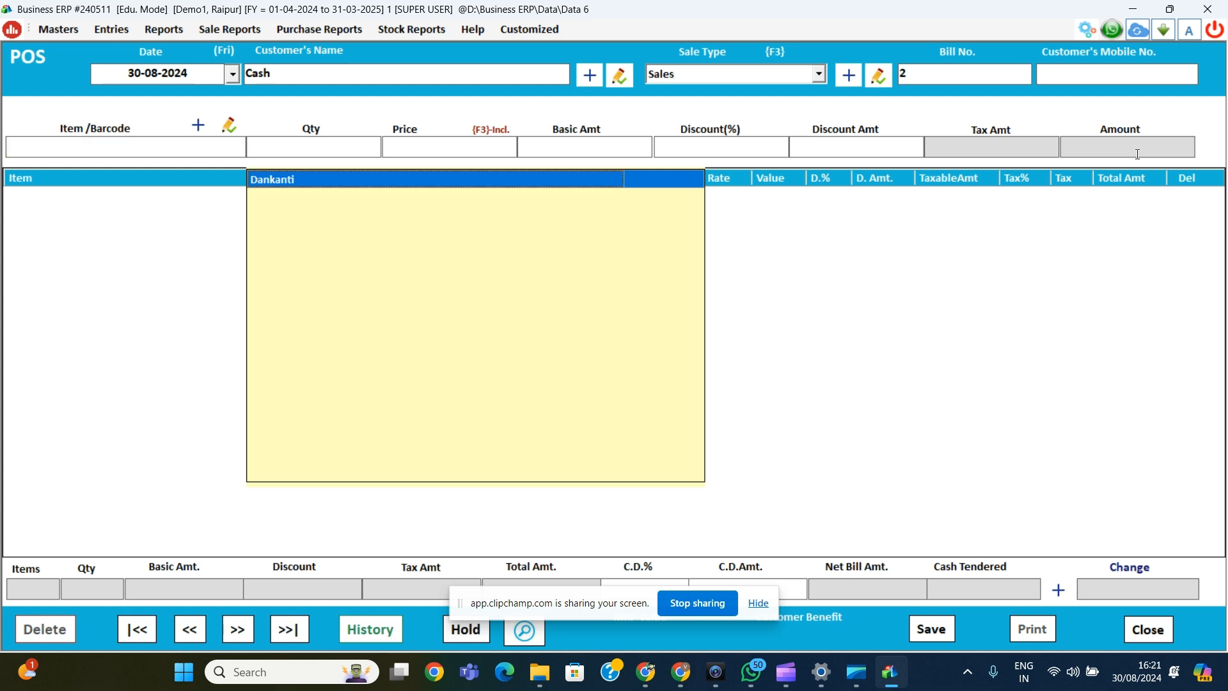
{"action": "key", "text": "Return"}
{"action": "key", "text": "Return"}
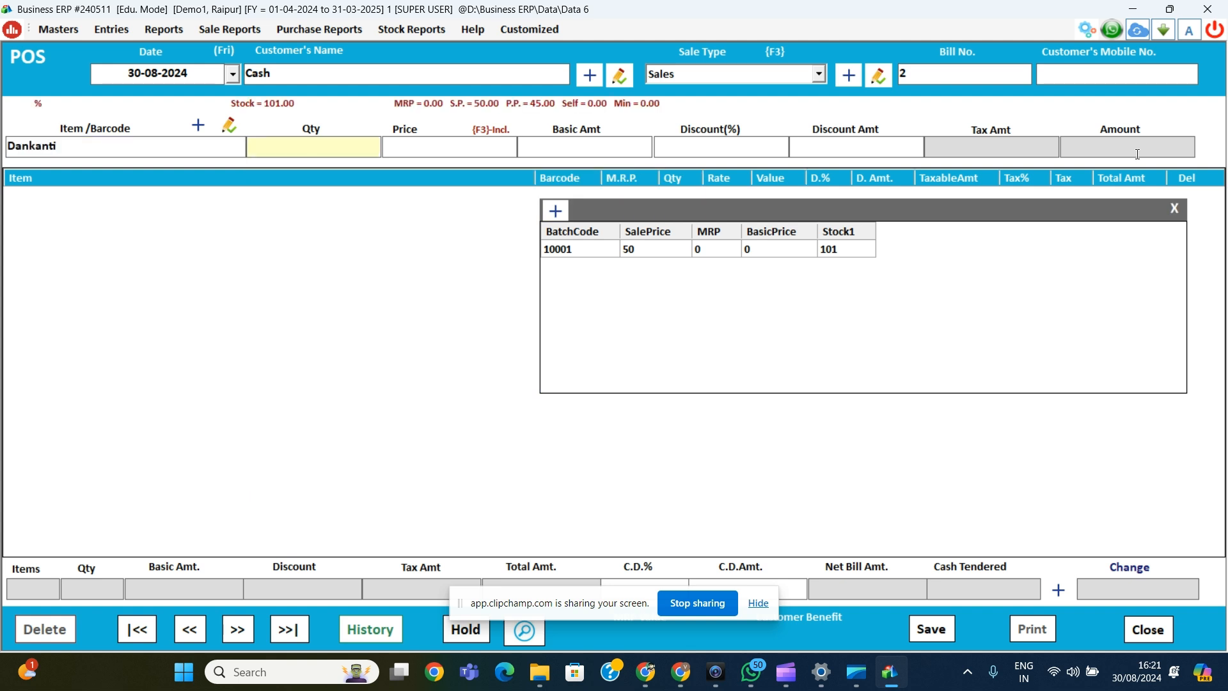
{"action": "type", "text": "2"}
{"action": "key", "text": "Return"}
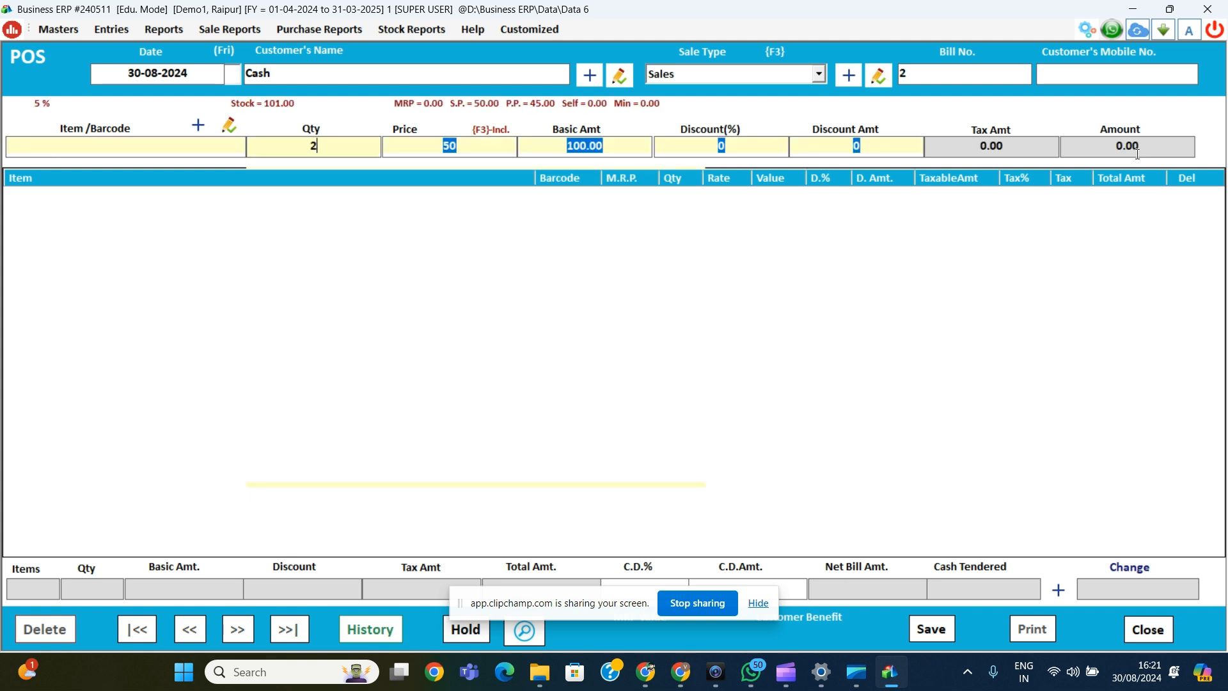
{"action": "key", "text": "Return"}
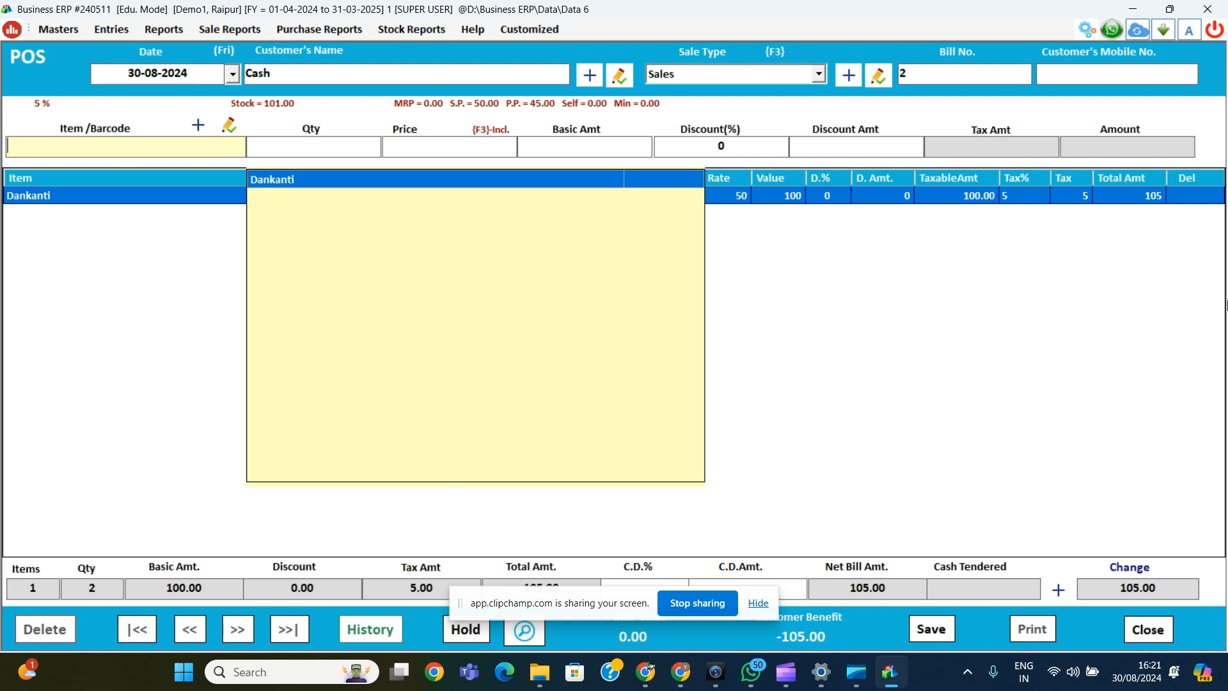
{"action": "left_click", "coordinate": [934, 638]}
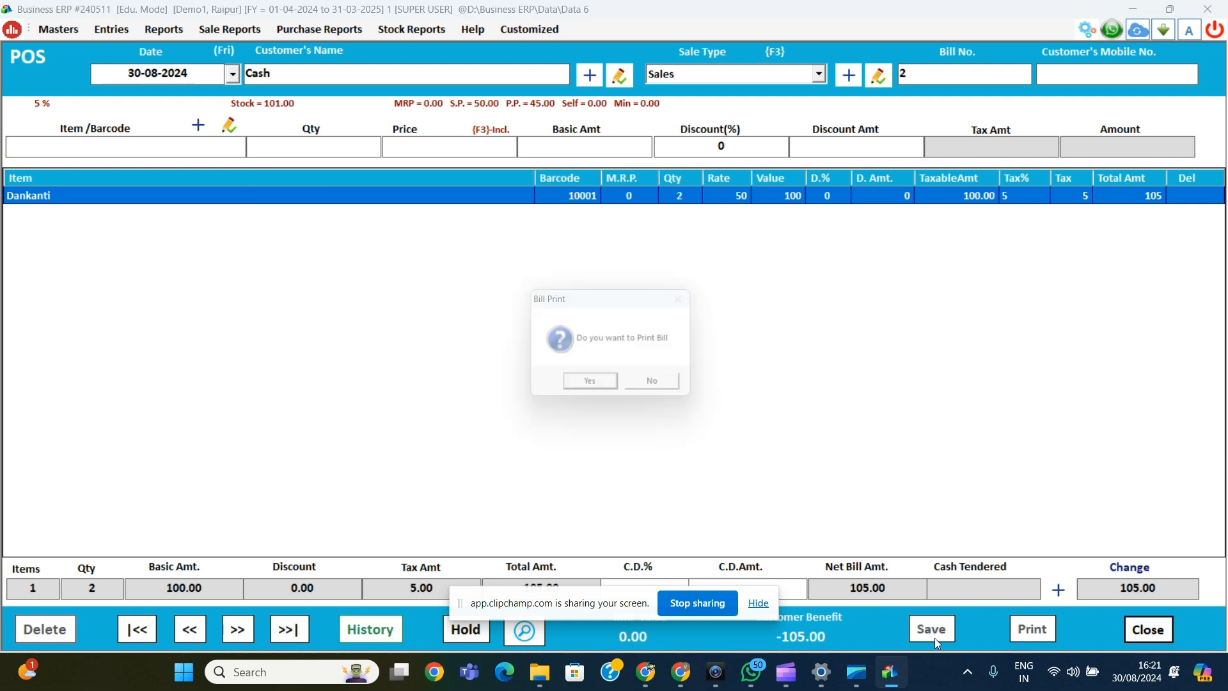
{"action": "key", "text": "Return"}
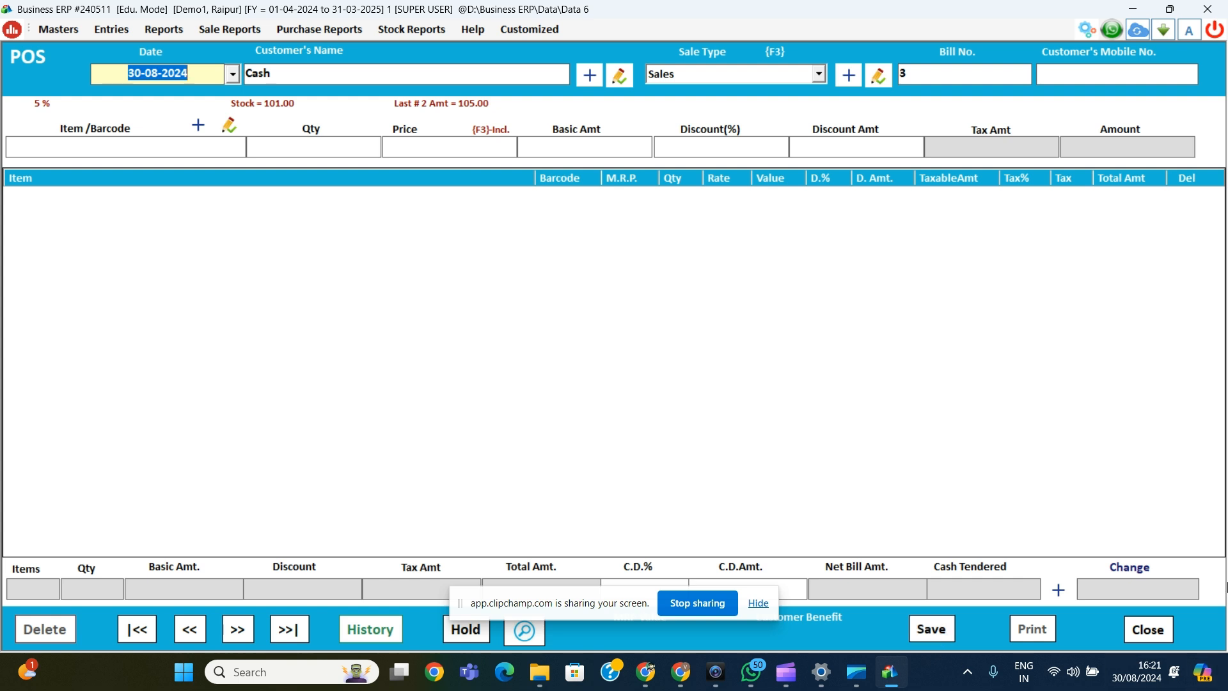
Step: Leave POS billing and open a new Credit sale entry, bill 3, dated 30-08-2024
{"action": "left_click", "coordinate": [1138, 640]}
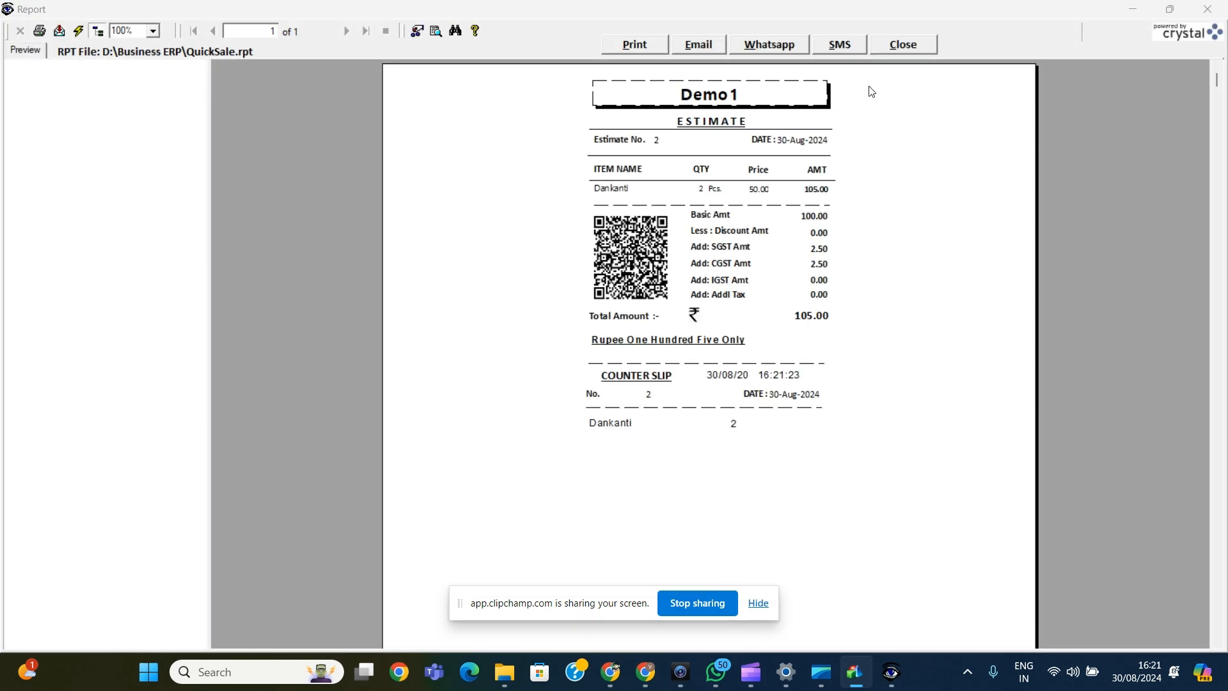
{"action": "left_click", "coordinate": [910, 50]}
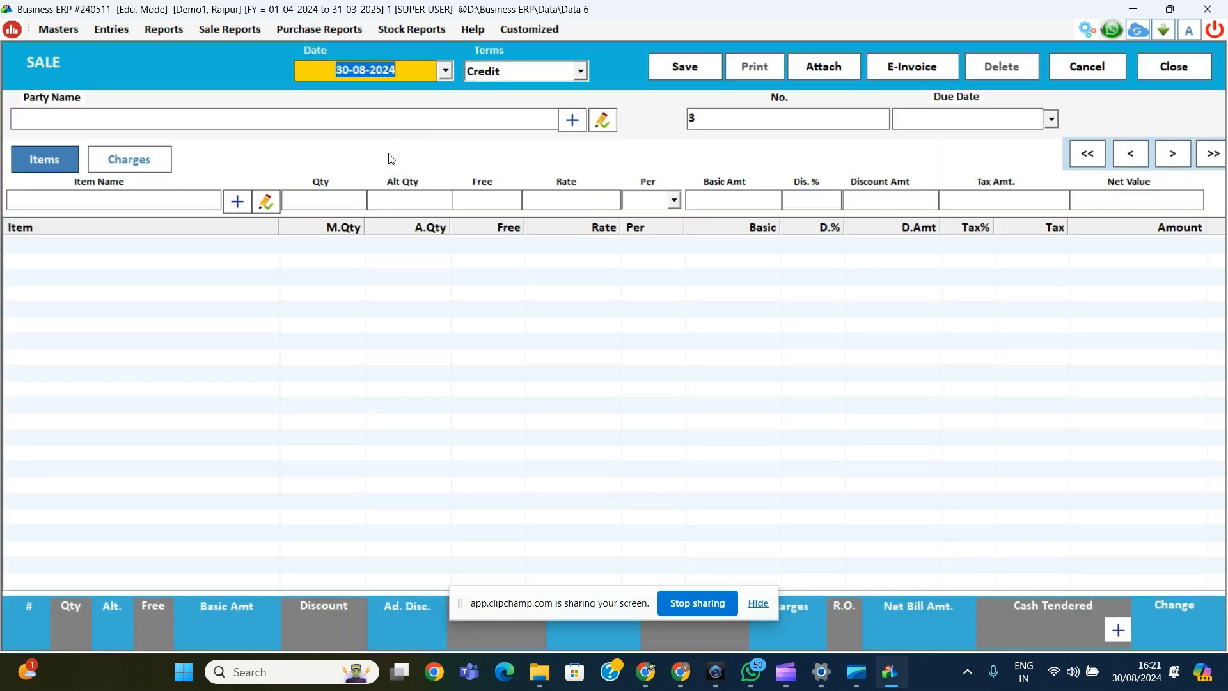
Step: From the bill's party field, add customer Demo with a 27000 Dr opening balance
{"action": "key", "text": "Return"}
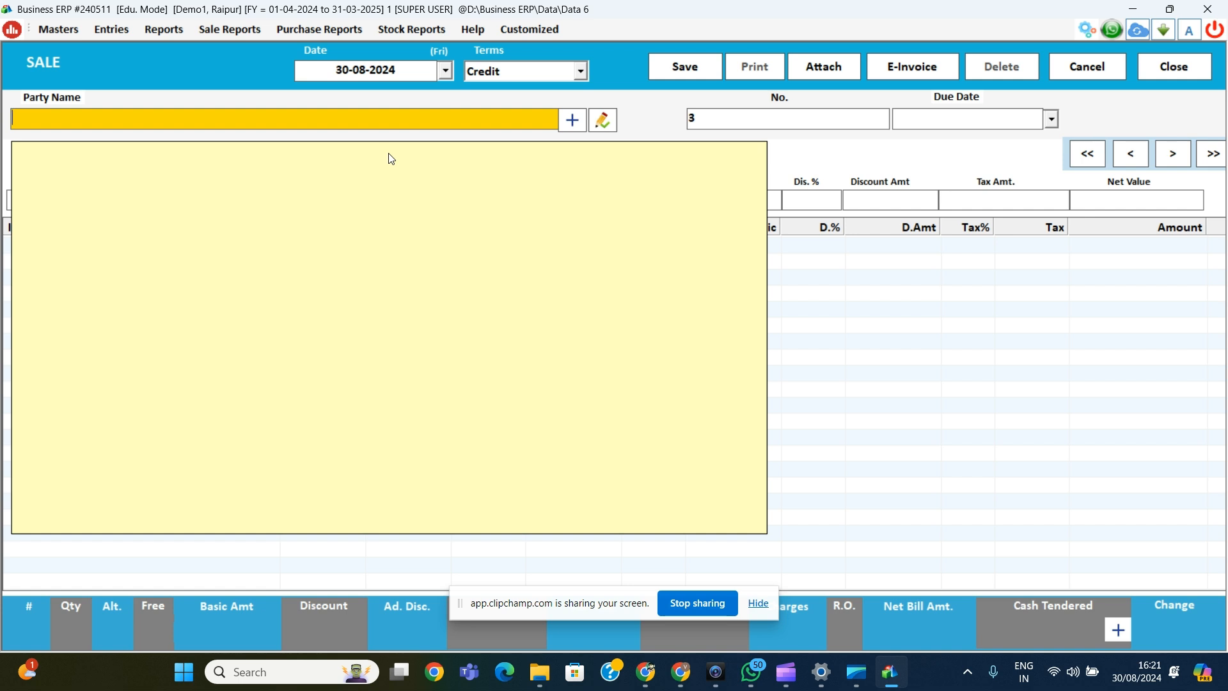
{"action": "left_click", "coordinate": [568, 122]}
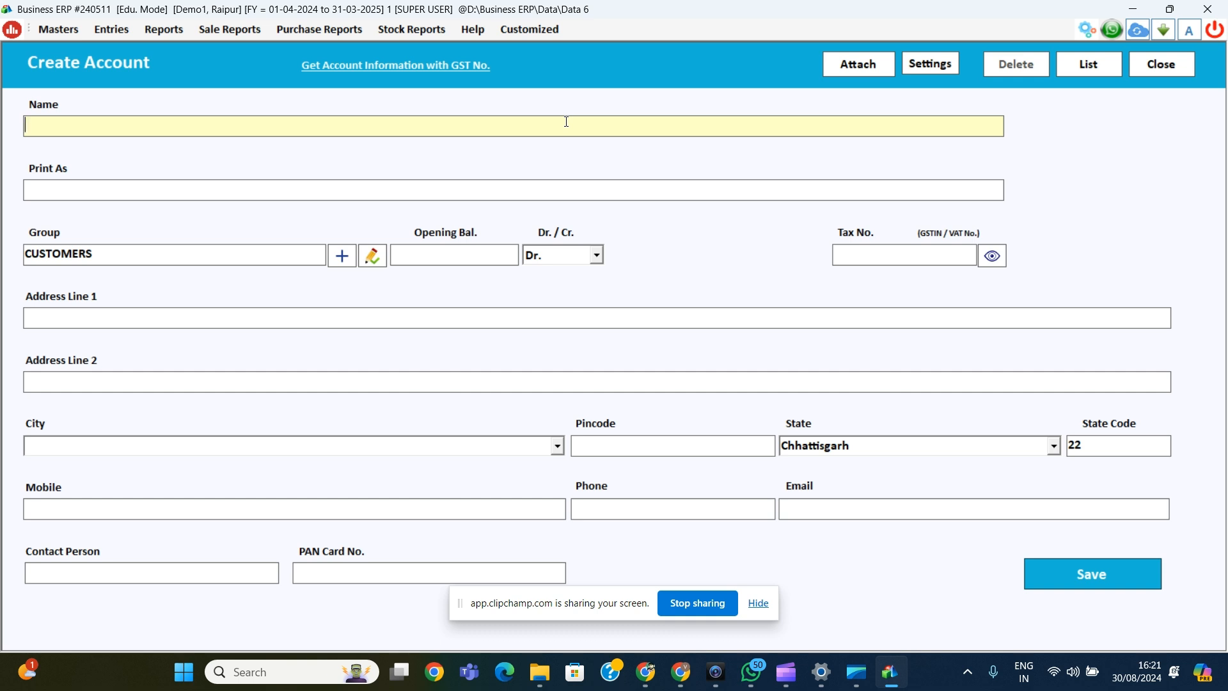
{"action": "type", "text": "Demo"}
{"action": "key", "text": "Return"}
{"action": "key", "text": "Return"}
{"action": "key", "text": "Return"}
{"action": "key", "text": "Return"}
{"action": "key", "text": "Return"}
{"action": "key", "text": "Return"}
{"action": "key", "text": "Return"}
{"action": "key", "text": "Return"}
{"action": "key", "text": "Return"}
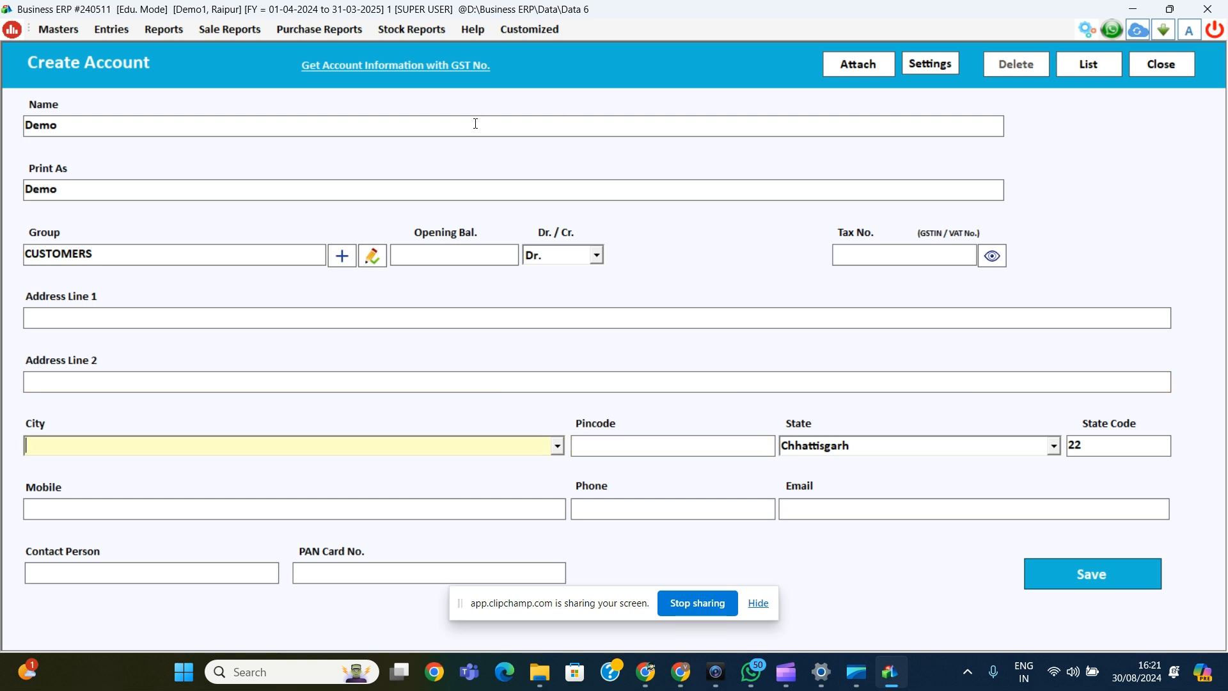
{"action": "type", "text": "27000"}
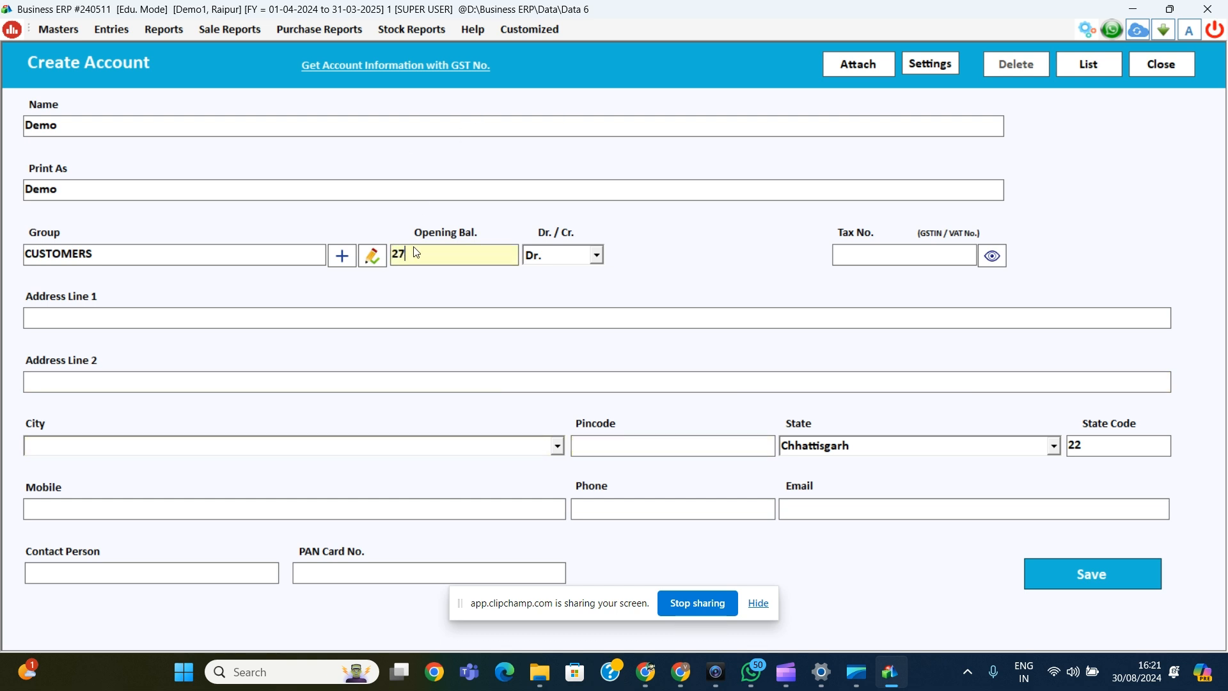
{"action": "key", "text": "Return"}
{"action": "key", "text": "Return"}
{"action": "key", "text": "Return"}
{"action": "key", "text": "Return"}
{"action": "key", "text": "Return"}
{"action": "key", "text": "Return"}
{"action": "key", "text": "Return"}
{"action": "key", "text": "Return"}
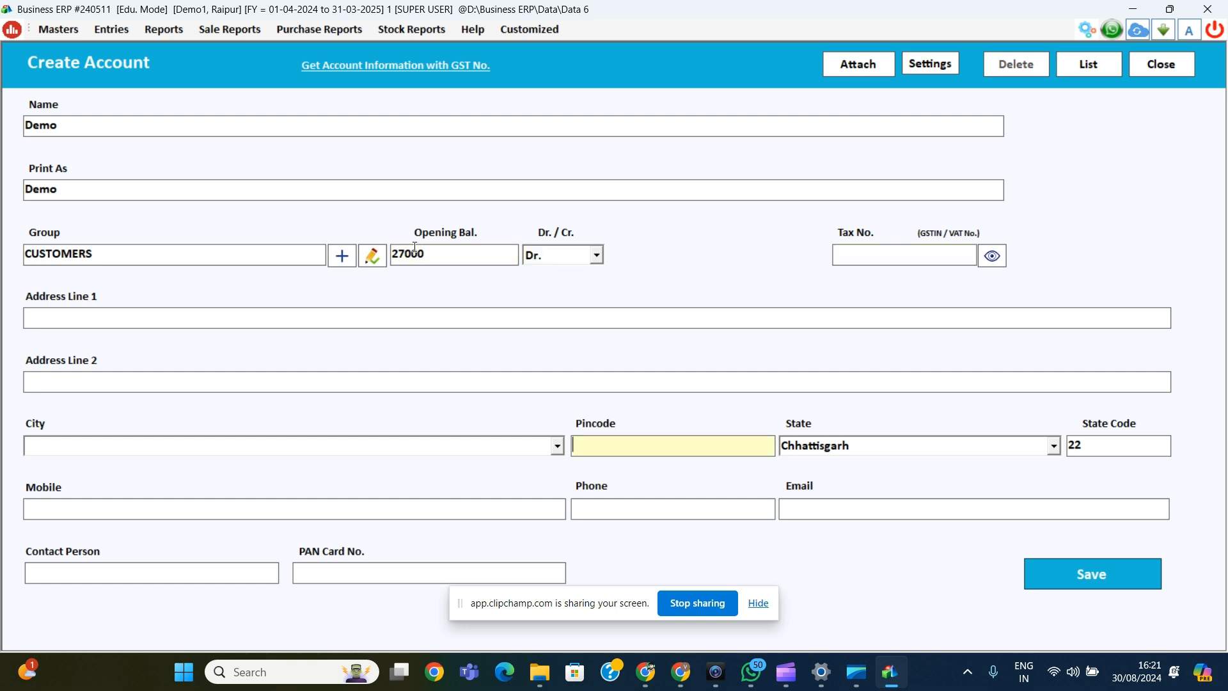
{"action": "key", "text": "Return"}
{"action": "key", "text": "Return"}
{"action": "key", "text": "Return"}
{"action": "key", "text": "Return"}
{"action": "key", "text": "Return"}
{"action": "key", "text": "Return"}
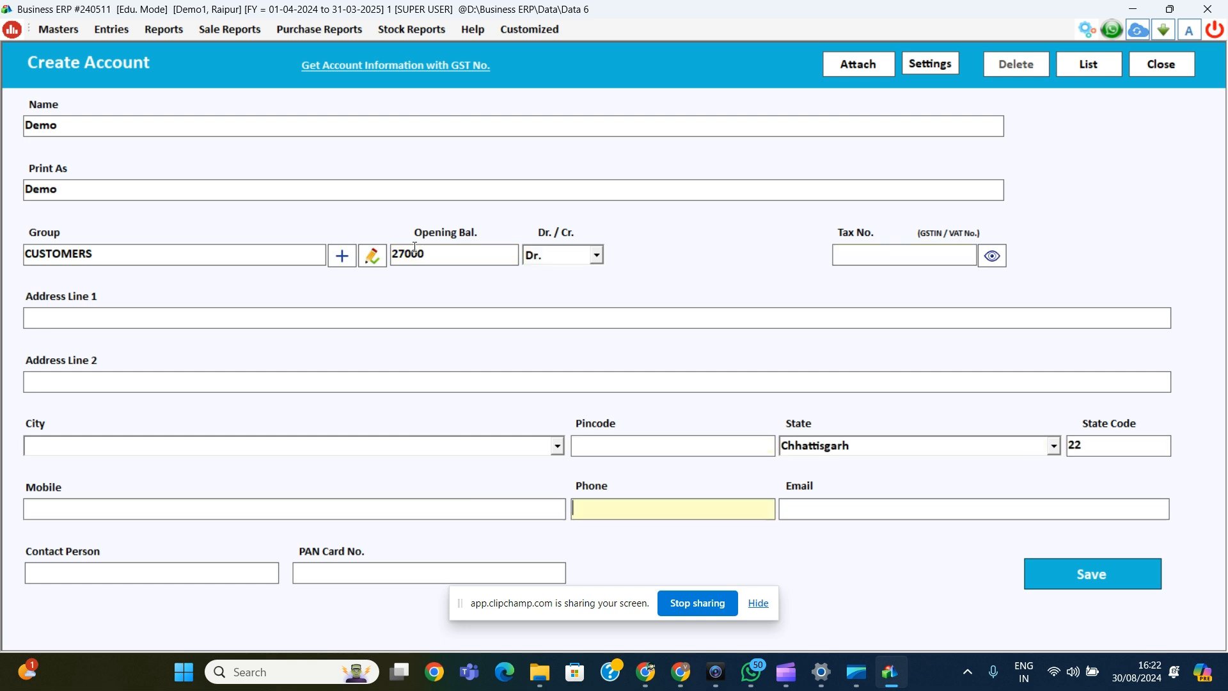
{"action": "key", "text": "Return"}
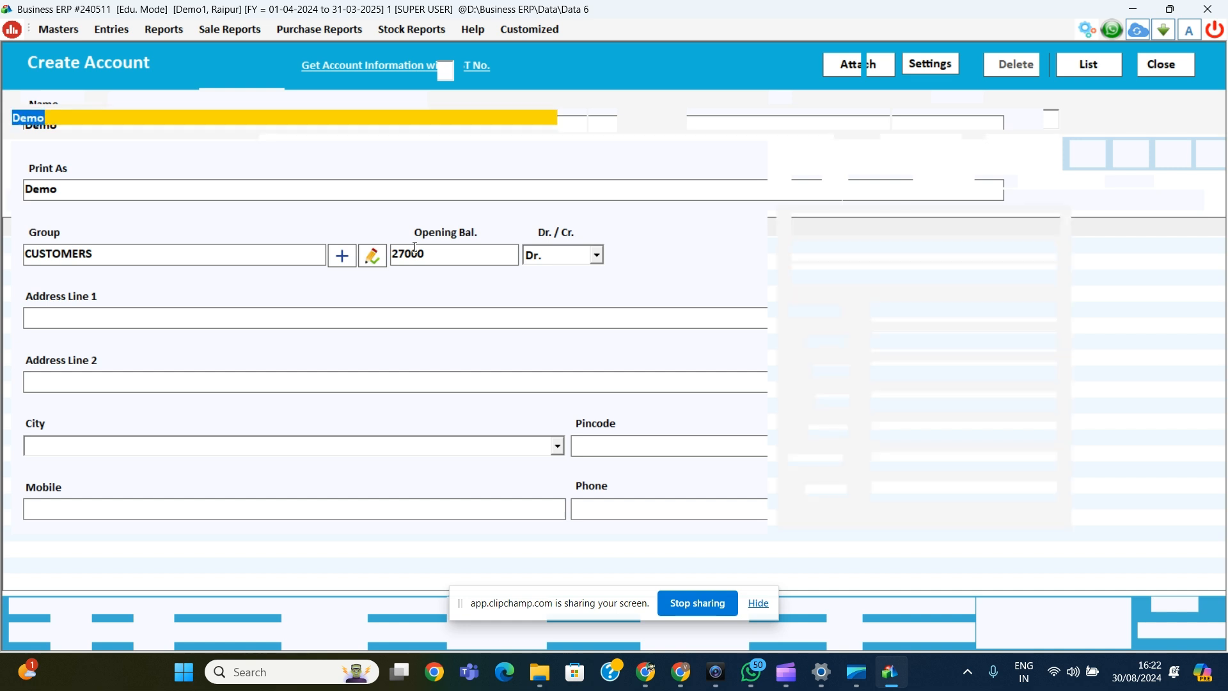
Step: Keep Demo as the party and bill number 3, and start entering Dankanti with quantity 5
{"action": "key", "text": "Return"}
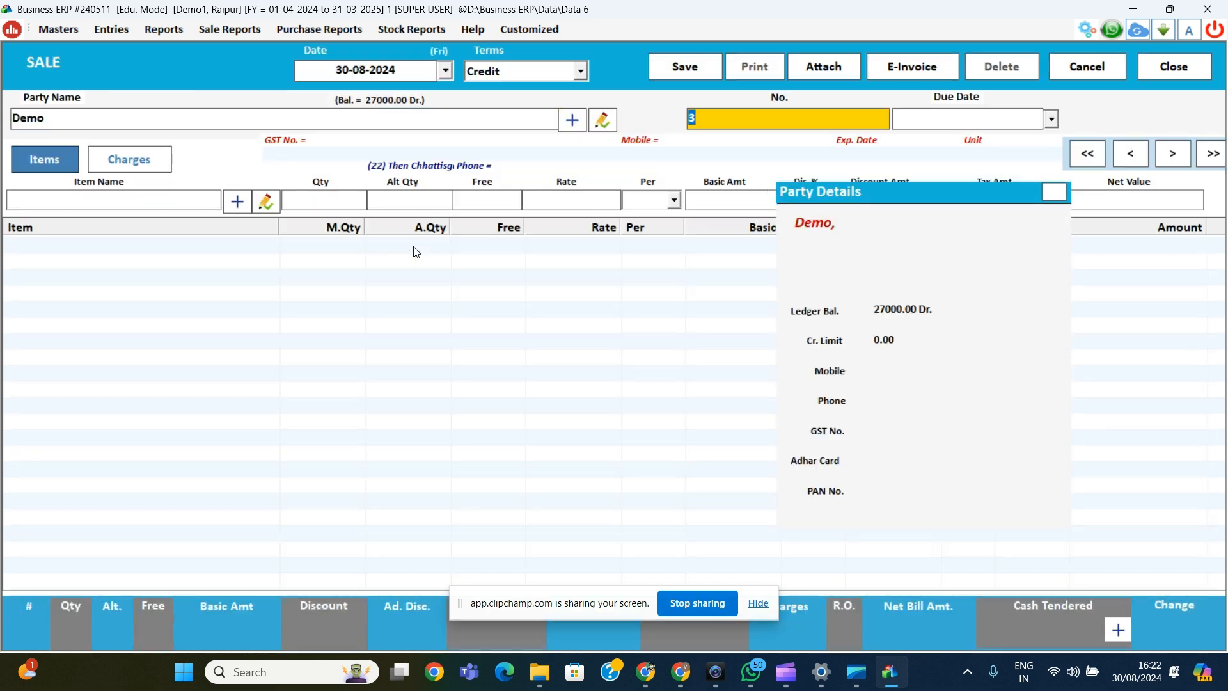
{"action": "key", "text": "Return"}
{"action": "key", "text": "Return"}
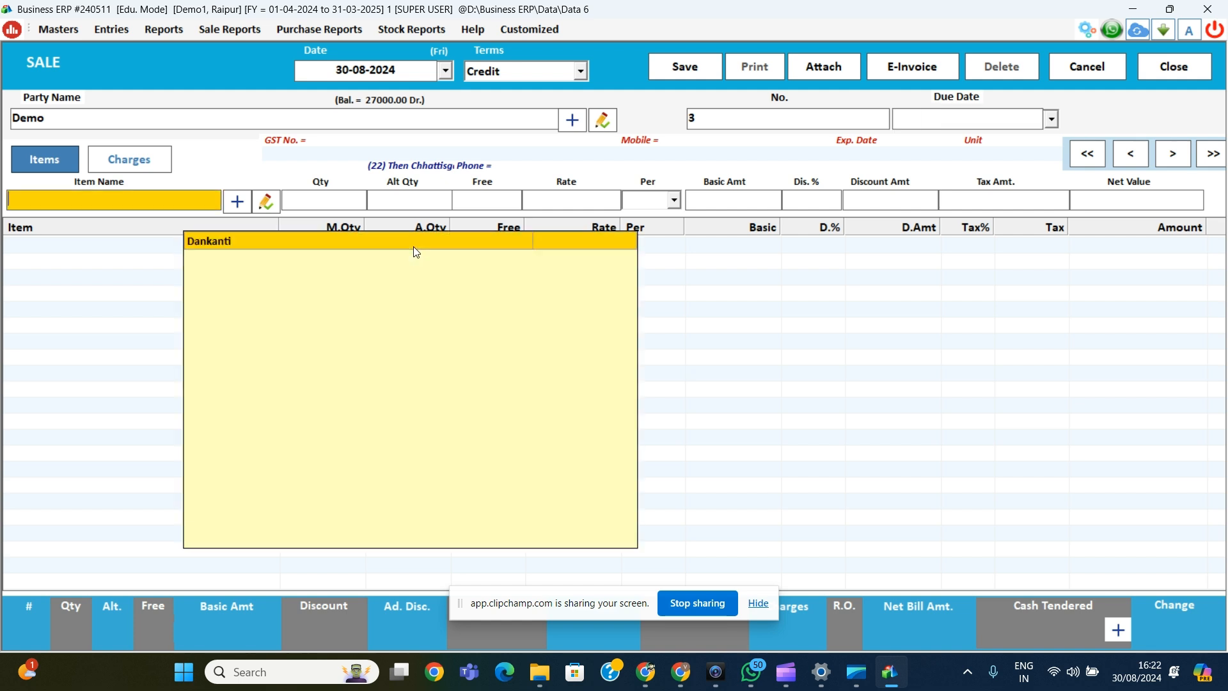
{"action": "key", "text": "Return"}
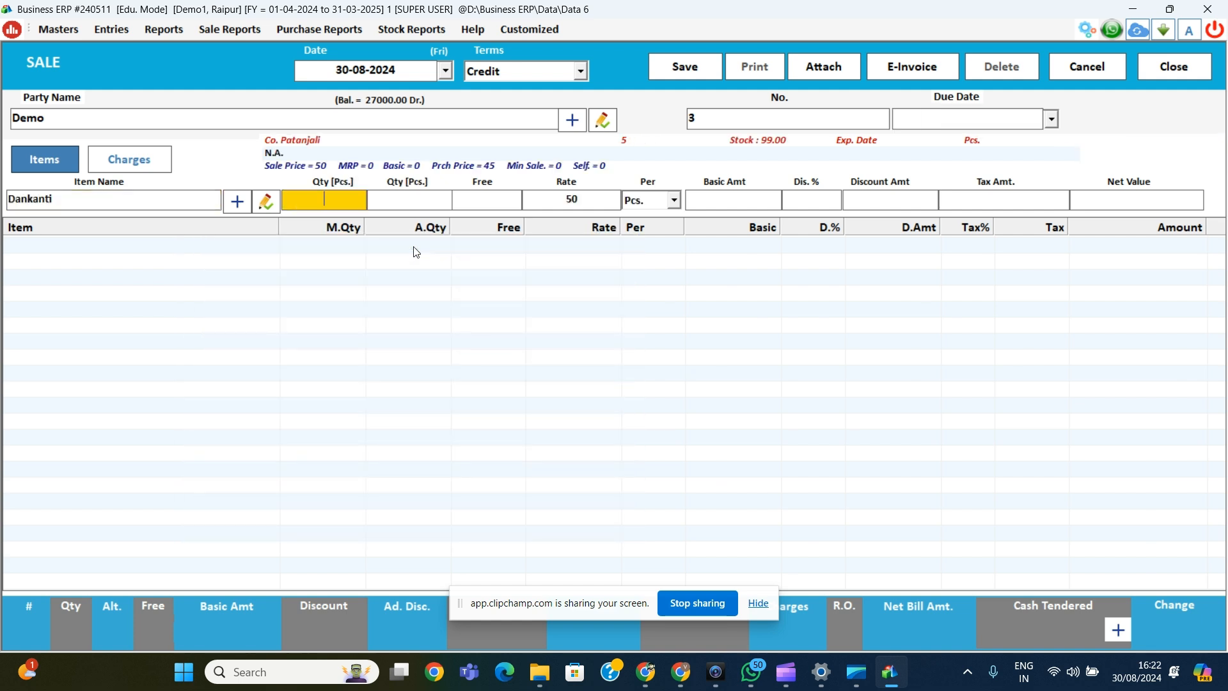
{"action": "type", "text": "5"}
{"action": "key", "text": "Return"}
{"action": "key", "text": "Return"}
{"action": "key", "text": "Return"}
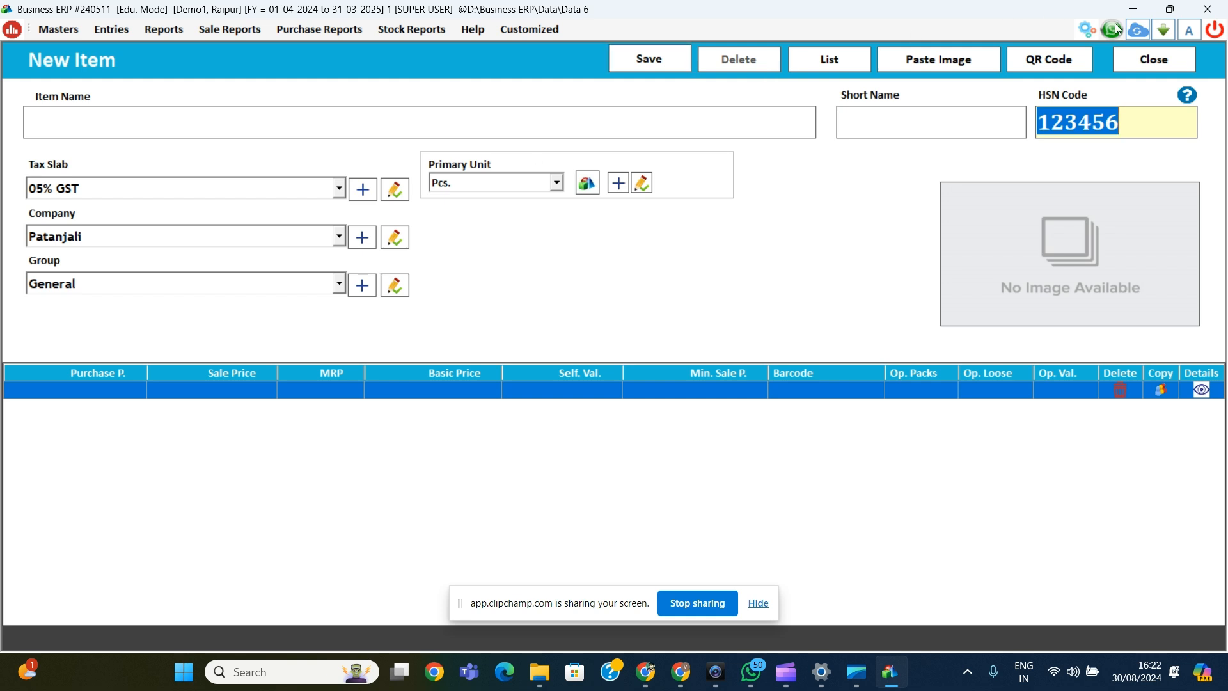
Step: Discard the unwanted new-item form and clear the item field after the no-items warnings
{"action": "left_click", "coordinate": [1142, 61]}
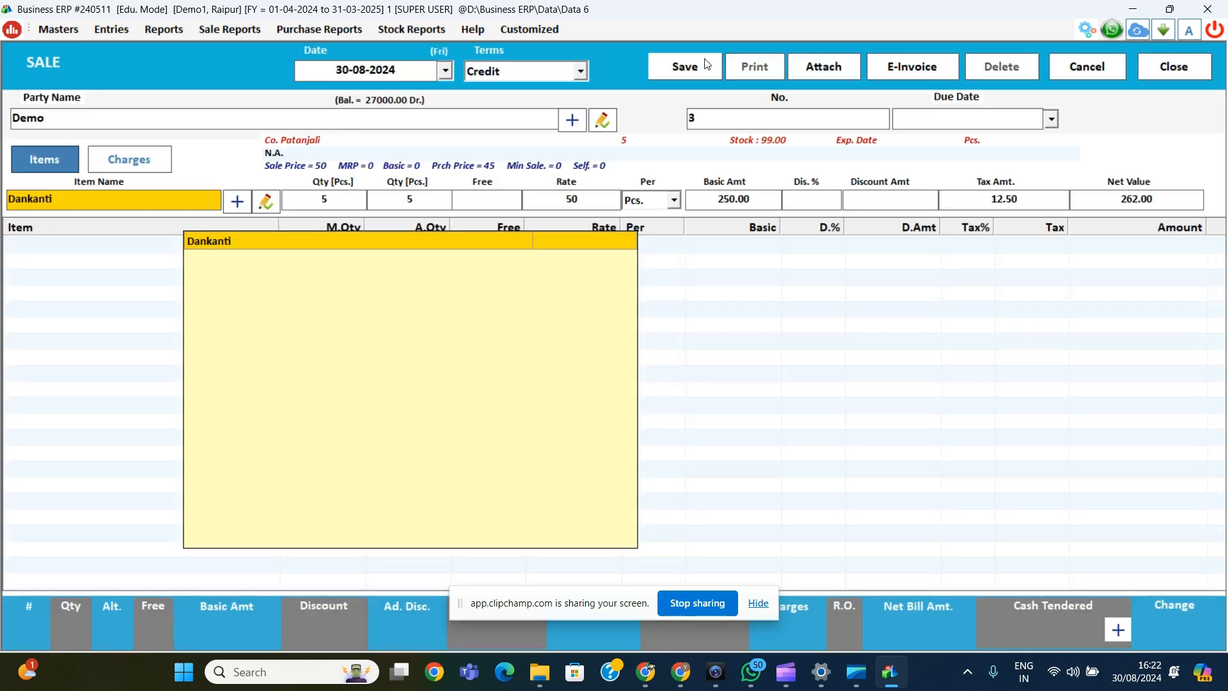
{"action": "left_click", "coordinate": [704, 65]}
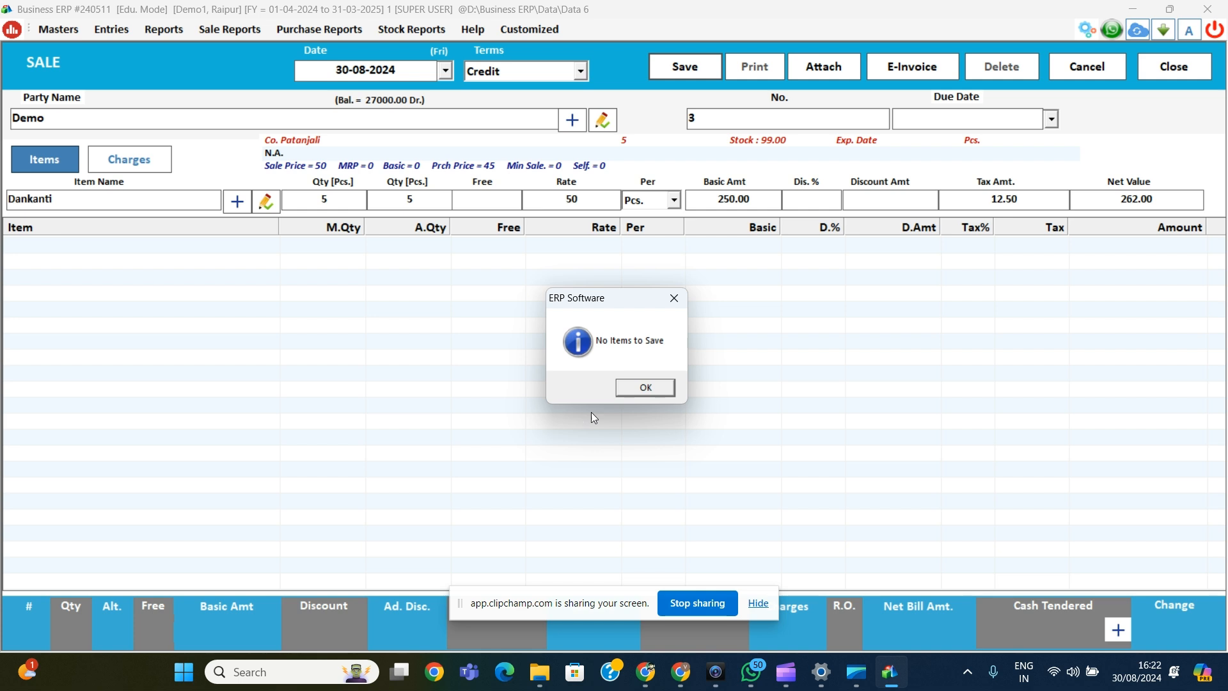
{"action": "left_click", "coordinate": [644, 387]}
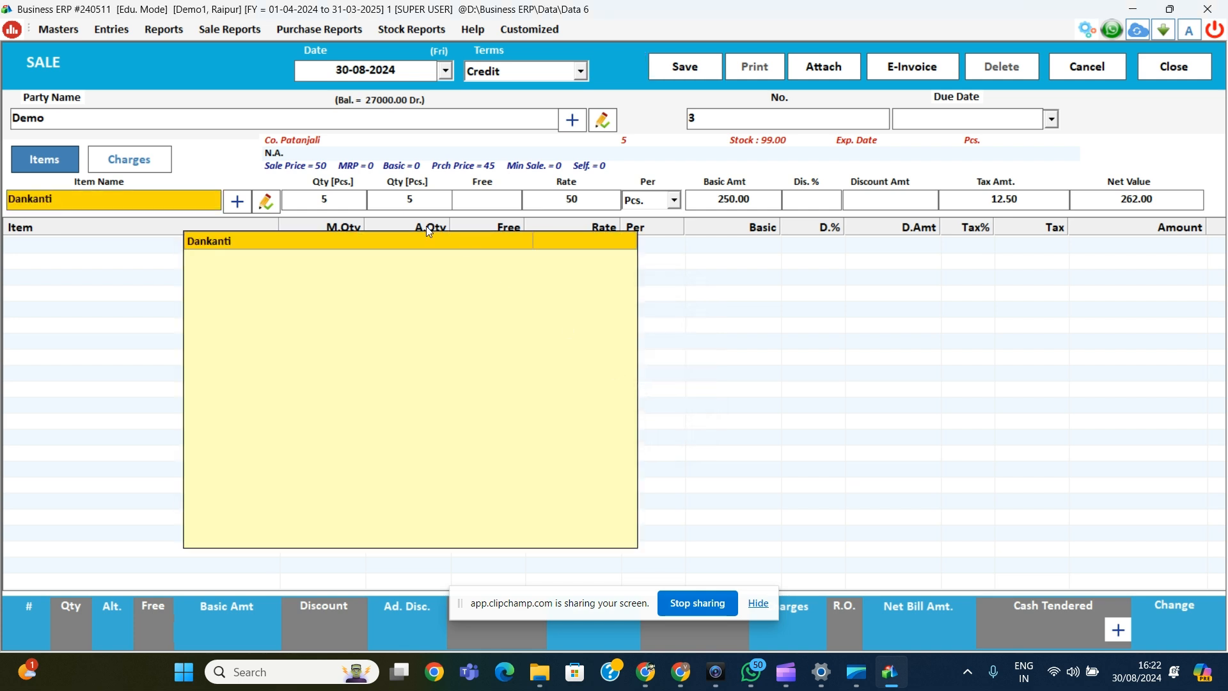
{"action": "key", "text": "BackSpace"}
{"action": "key", "text": "BackSpace"}
{"action": "key", "text": "BackSpace"}
{"action": "key", "text": "BackSpace"}
{"action": "key", "text": "BackSpace"}
{"action": "key", "text": "BackSpace"}
{"action": "key", "text": "BackSpace"}
{"action": "left_click", "coordinate": [682, 69]}
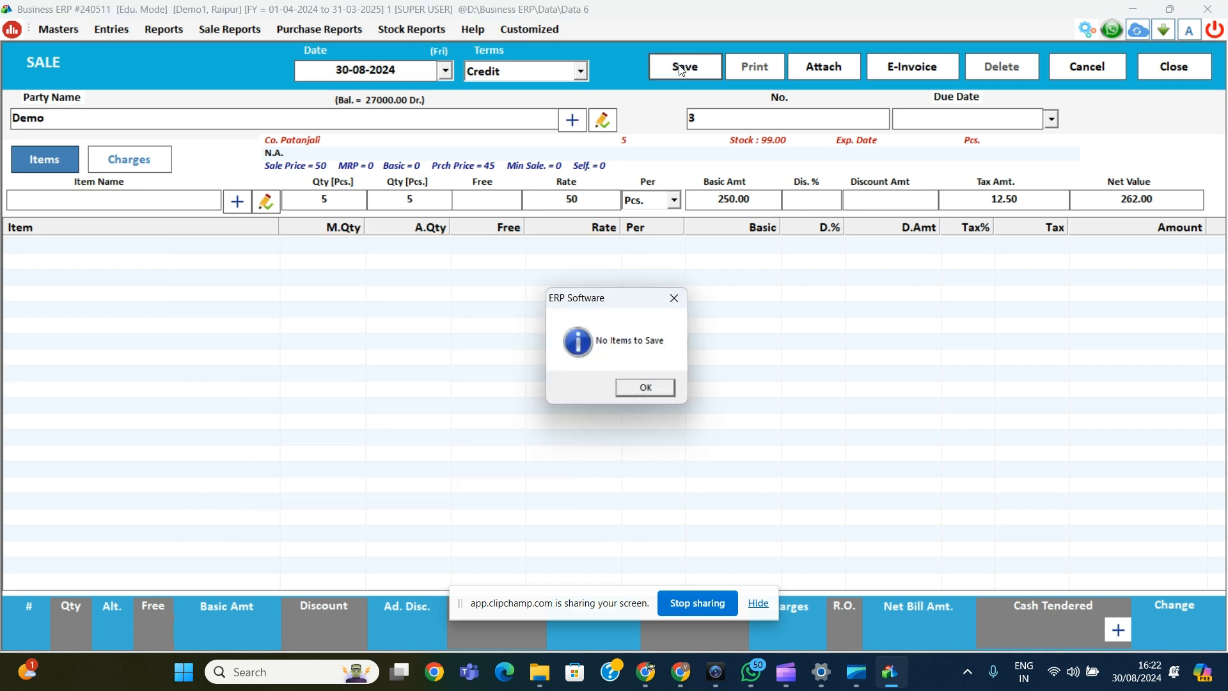
{"action": "key", "text": "Return"}
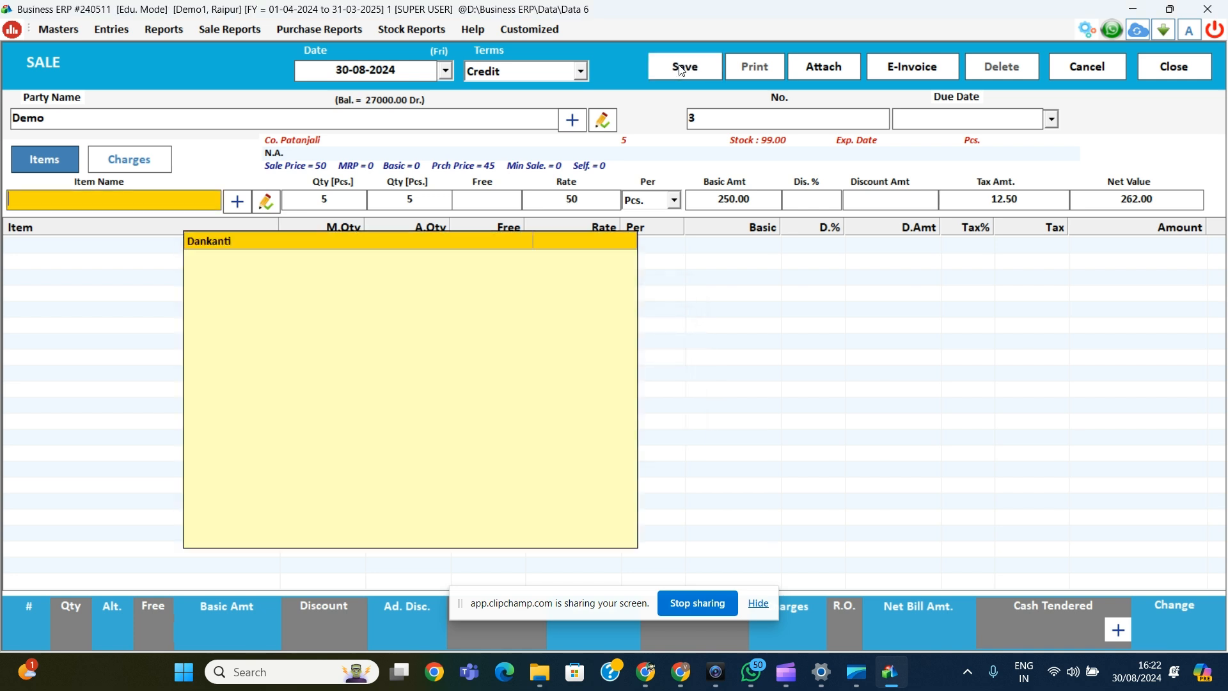
Step: Add the Dankanti line from the item list and save the 262.00 credit bill
{"action": "left_click", "coordinate": [348, 249]}
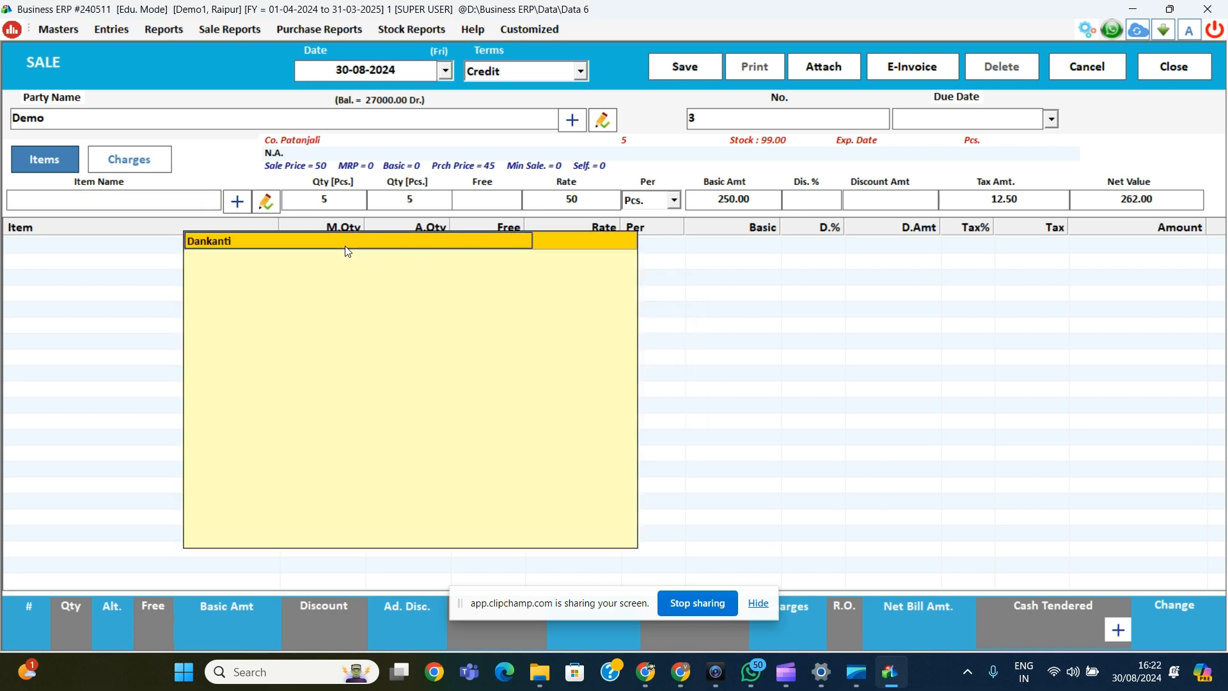
{"action": "key", "text": "Return"}
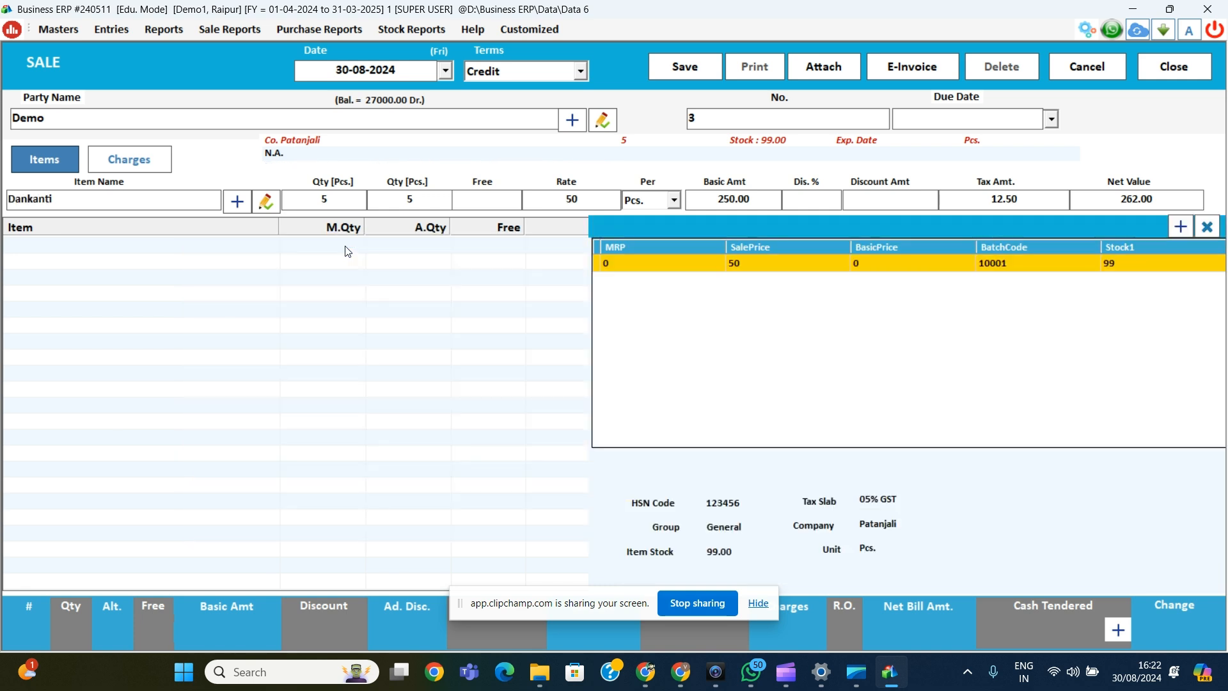
{"action": "key", "text": "Return"}
{"action": "key", "text": "Return"}
{"action": "key", "text": "Return"}
{"action": "key", "text": "Return"}
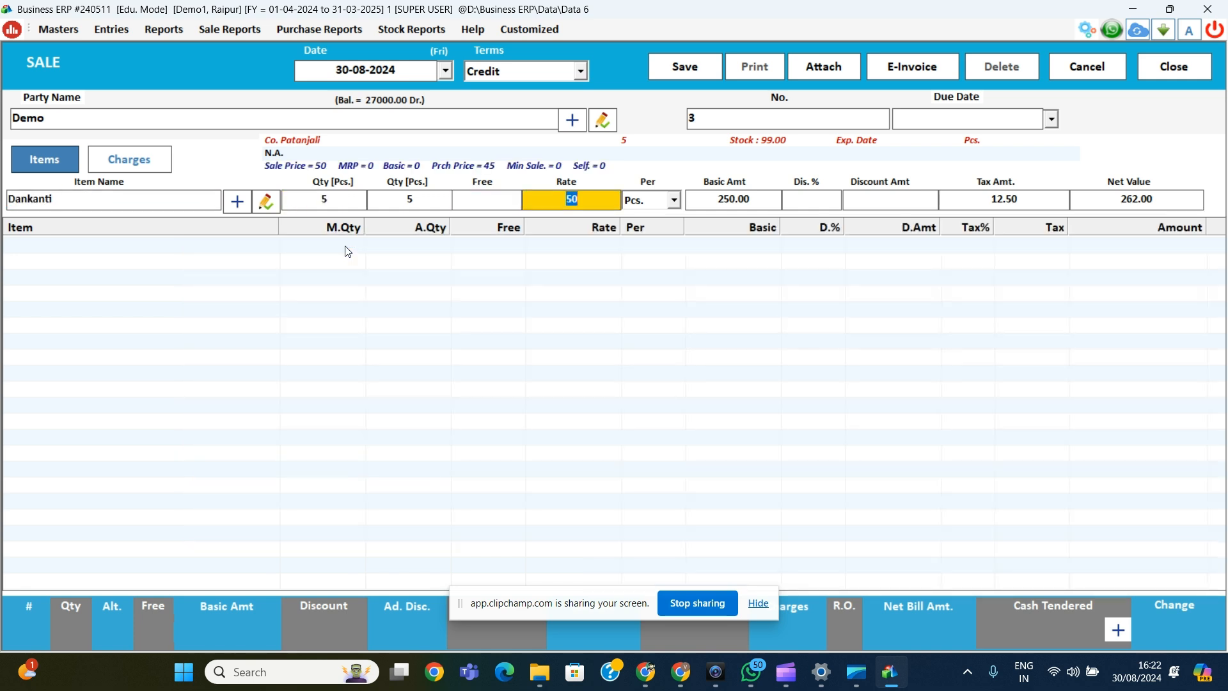
{"action": "key", "text": "Return"}
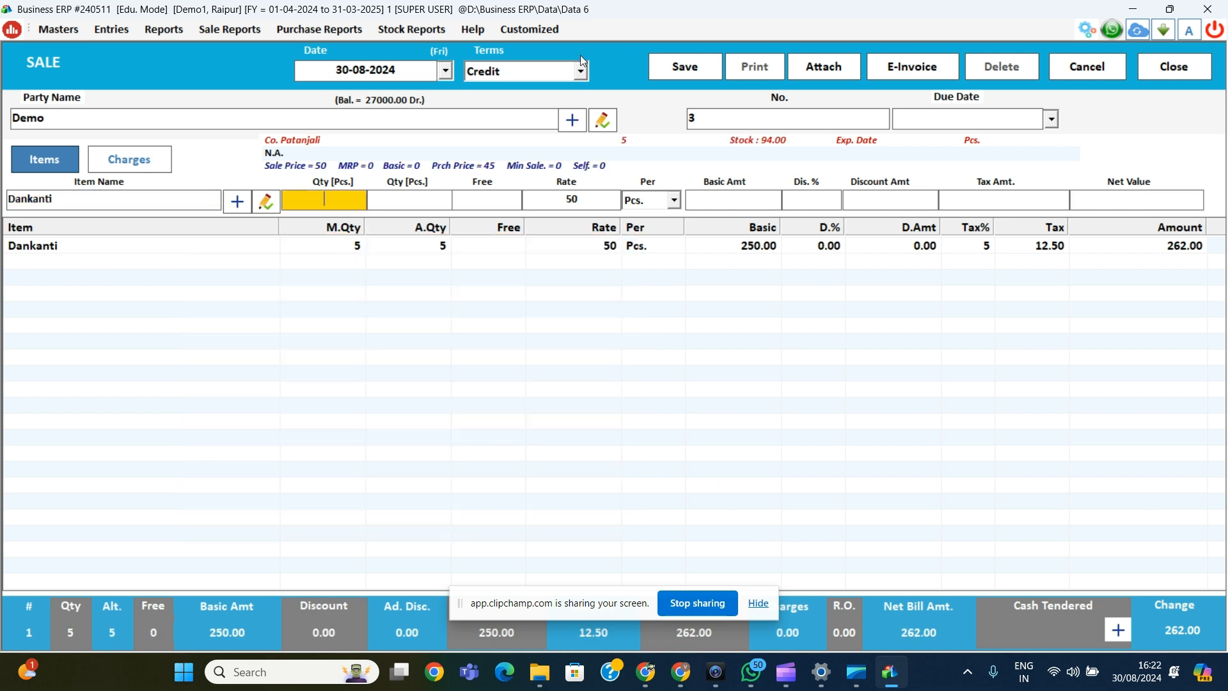
{"action": "left_click", "coordinate": [696, 68]}
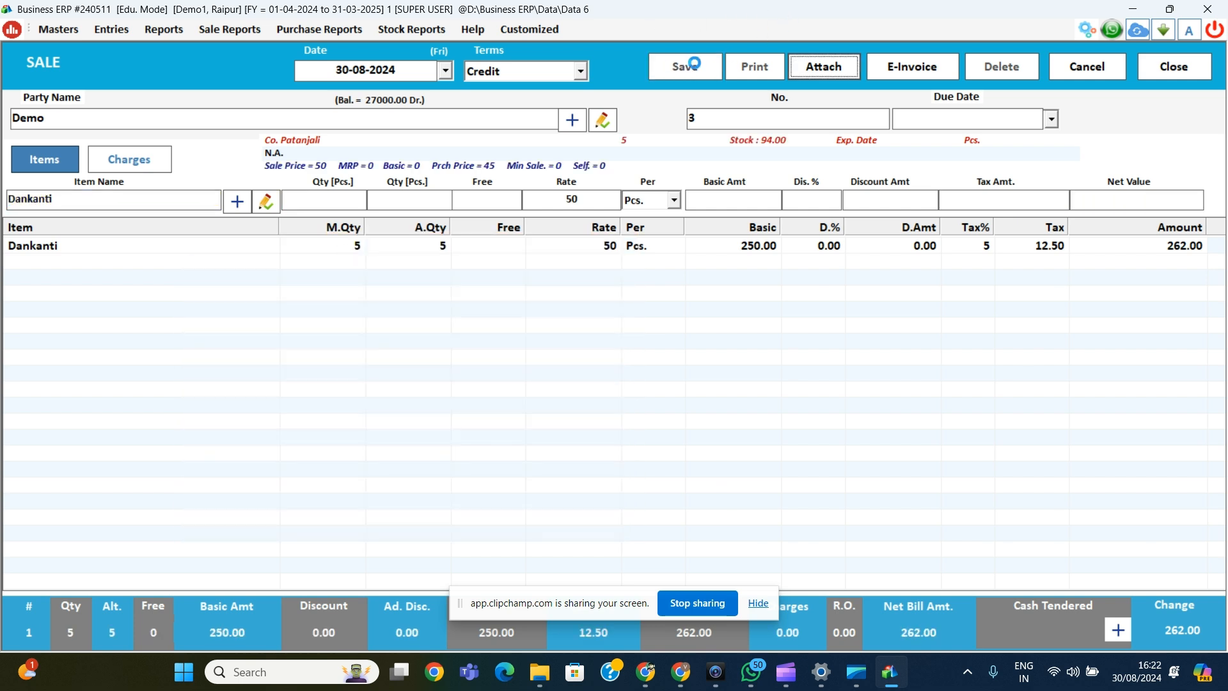
{"action": "key", "text": "Return"}
{"action": "key", "text": "Return"}
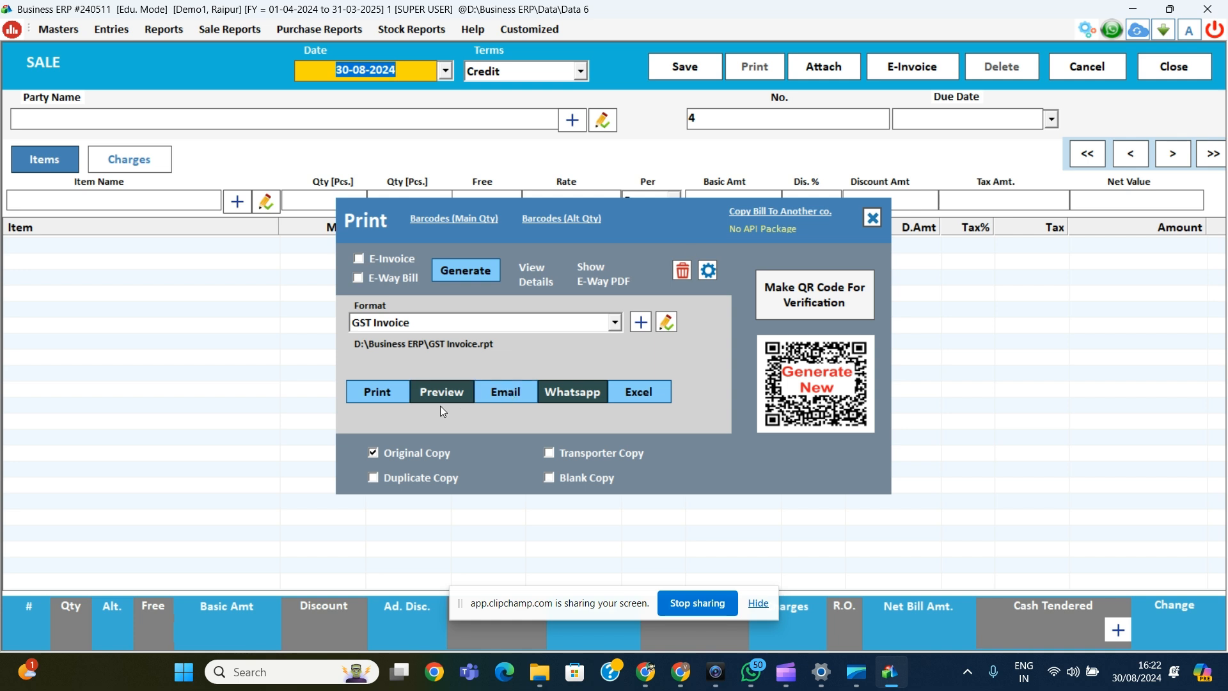
Step: Preview bill 3's GST invoice for Demo, then close the preview, print options and sale screen
{"action": "left_click", "coordinate": [439, 396]}
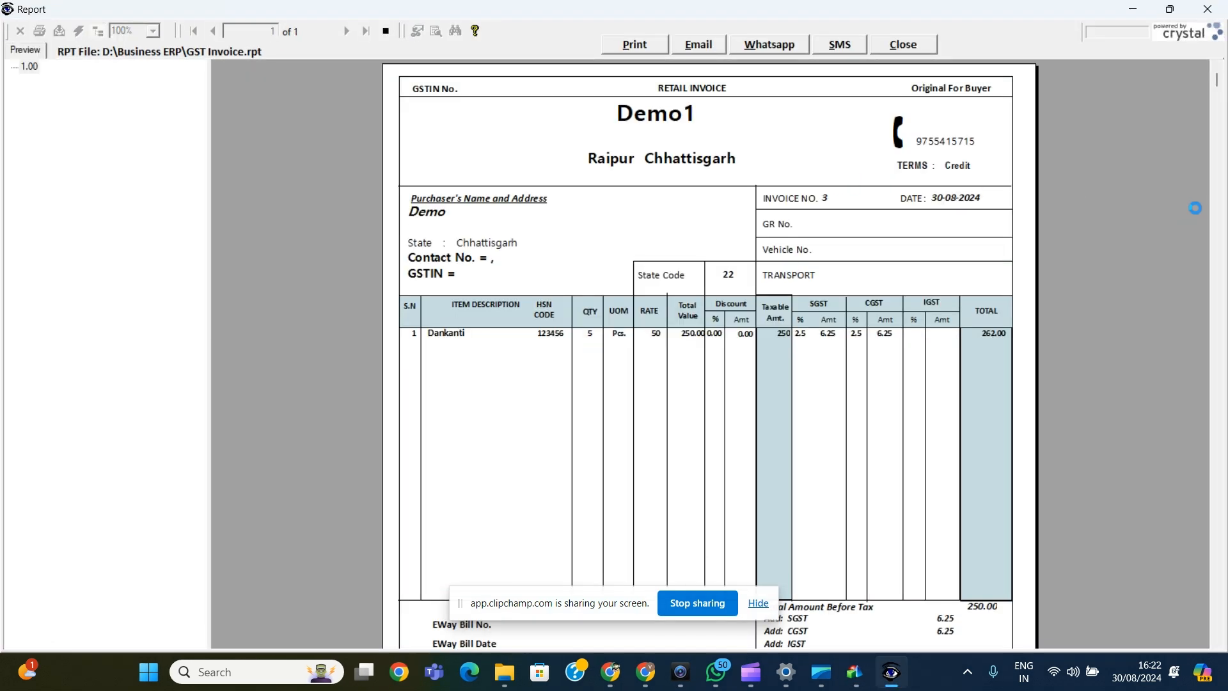
{"action": "mouse_move", "coordinate": [1218, 81]}
{"action": "left_mouse_down"}
{"action": "mouse_move", "coordinate": [1219, 625]}
{"action": "mouse_move", "coordinate": [1217, 70]}
{"action": "left_mouse_up"}
{"action": "left_click", "coordinate": [899, 43]}
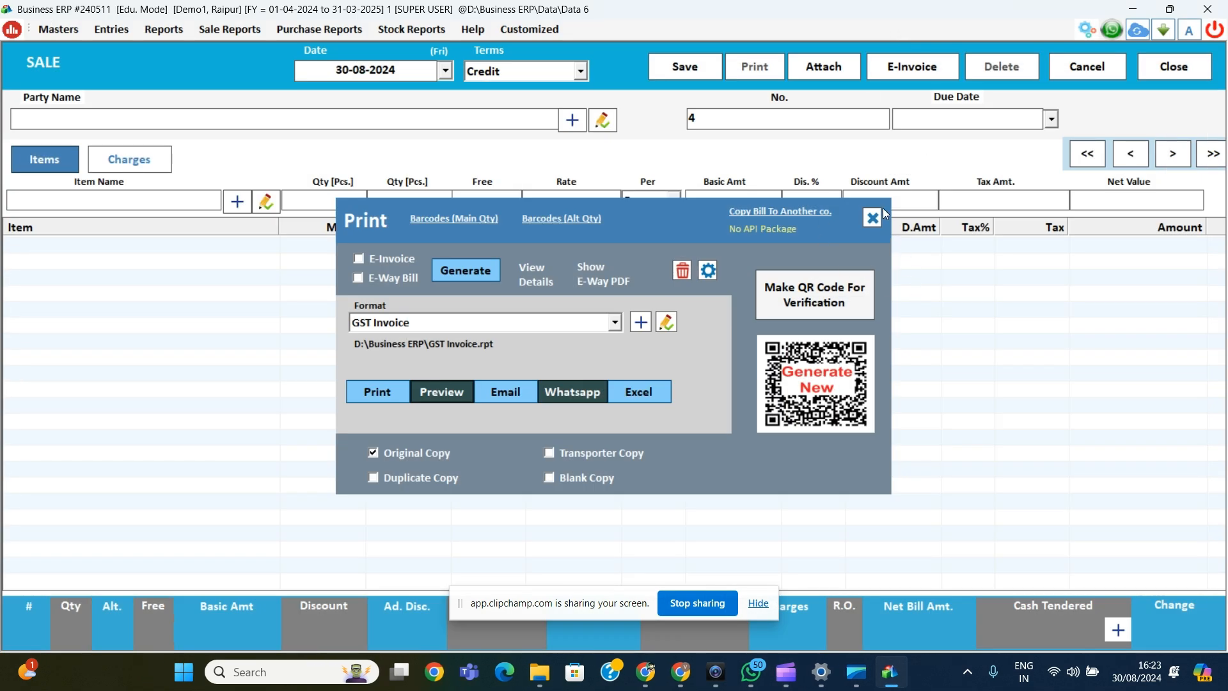
{"action": "left_click", "coordinate": [873, 218]}
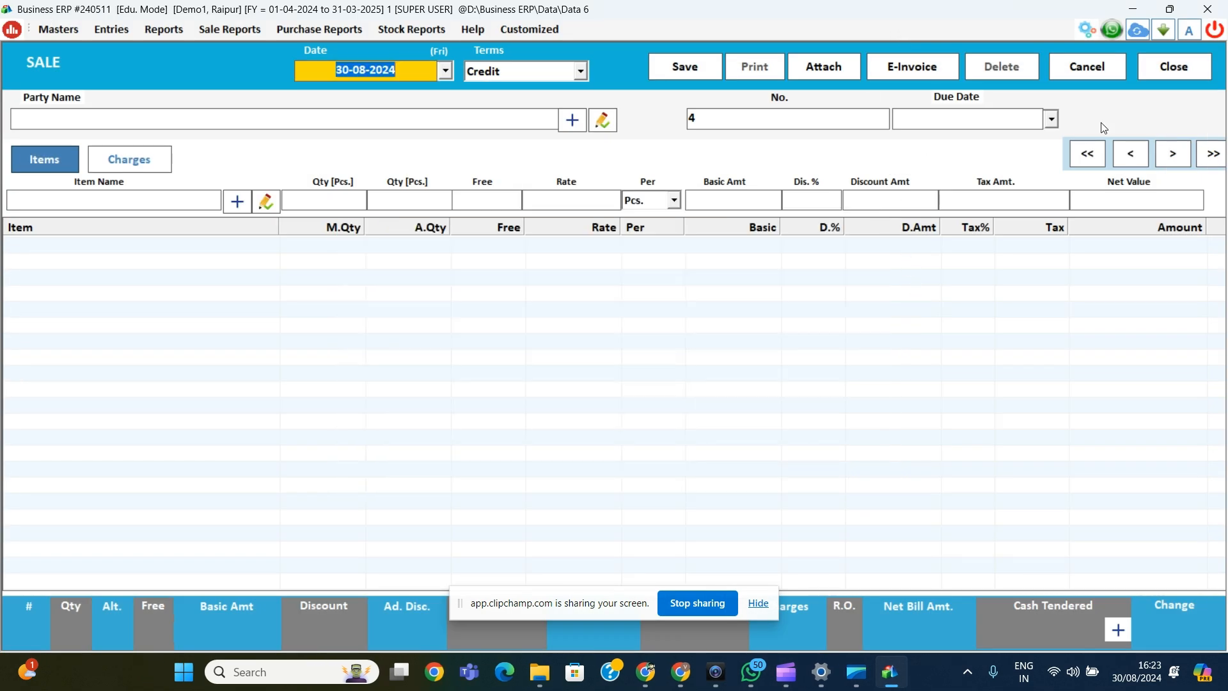
{"action": "left_click", "coordinate": [1167, 78]}
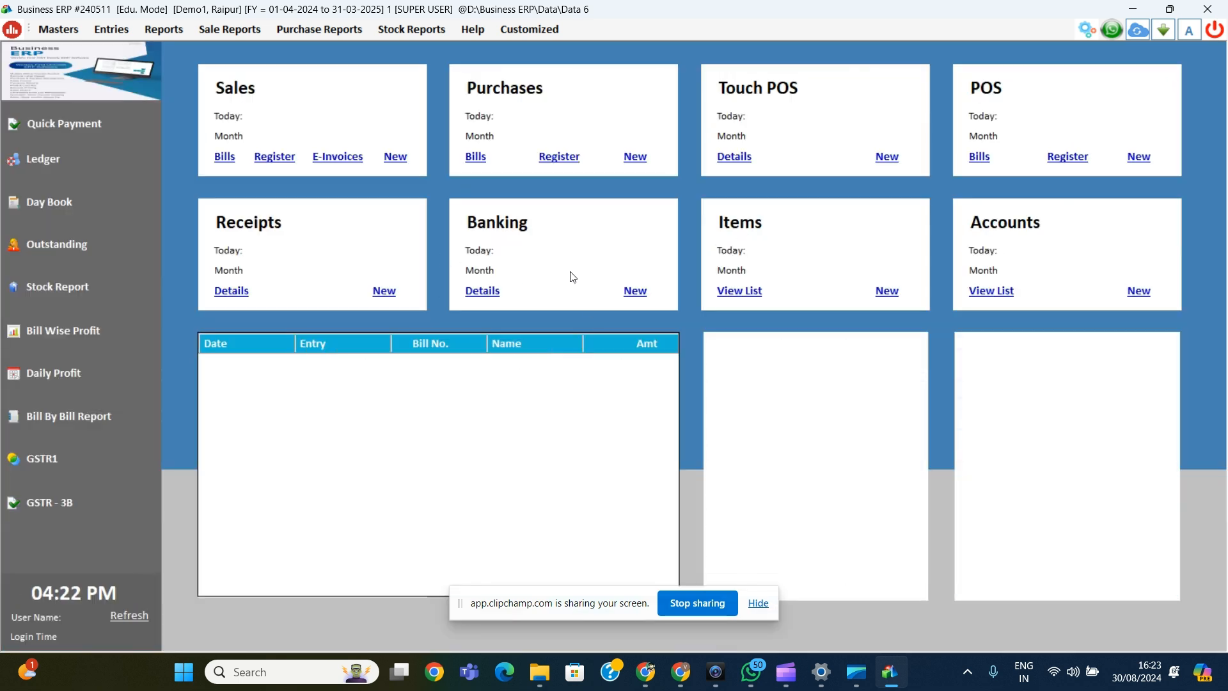
Step: Refresh the dashboard to show 262.00 sales and 27262.00 receivables
{"action": "left_click", "coordinate": [126, 613]}
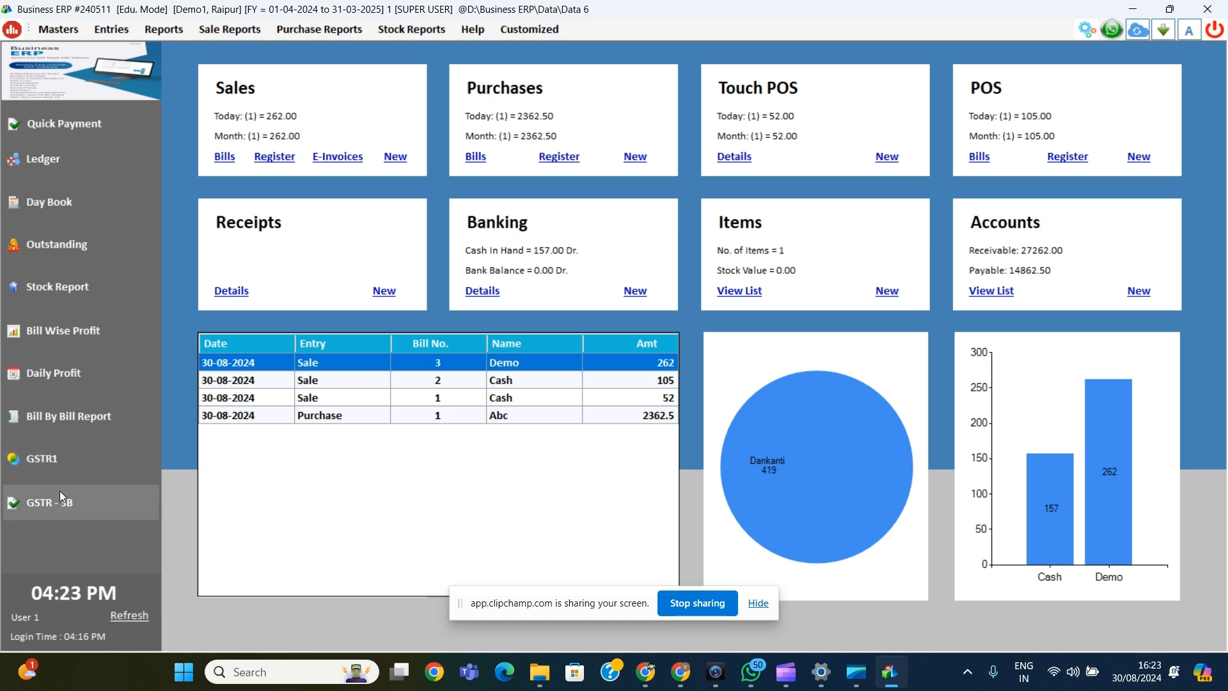
{"action": "left_click", "coordinate": [48, 460]}
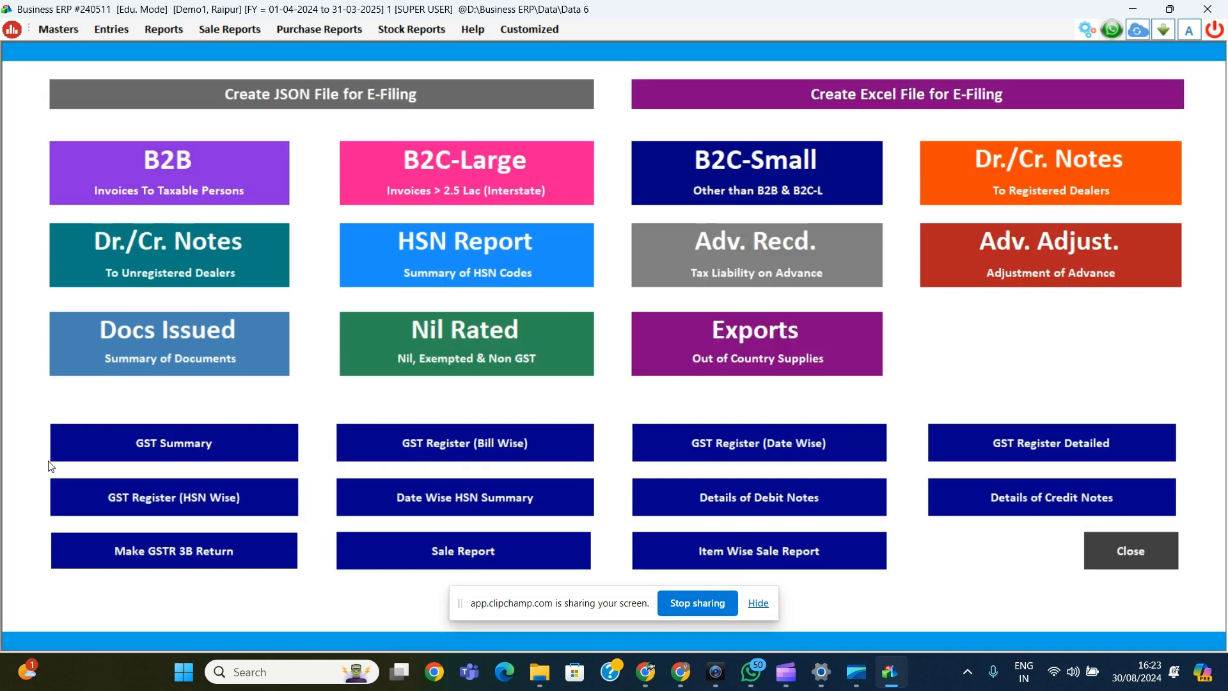
{"action": "left_click", "coordinate": [178, 185]}
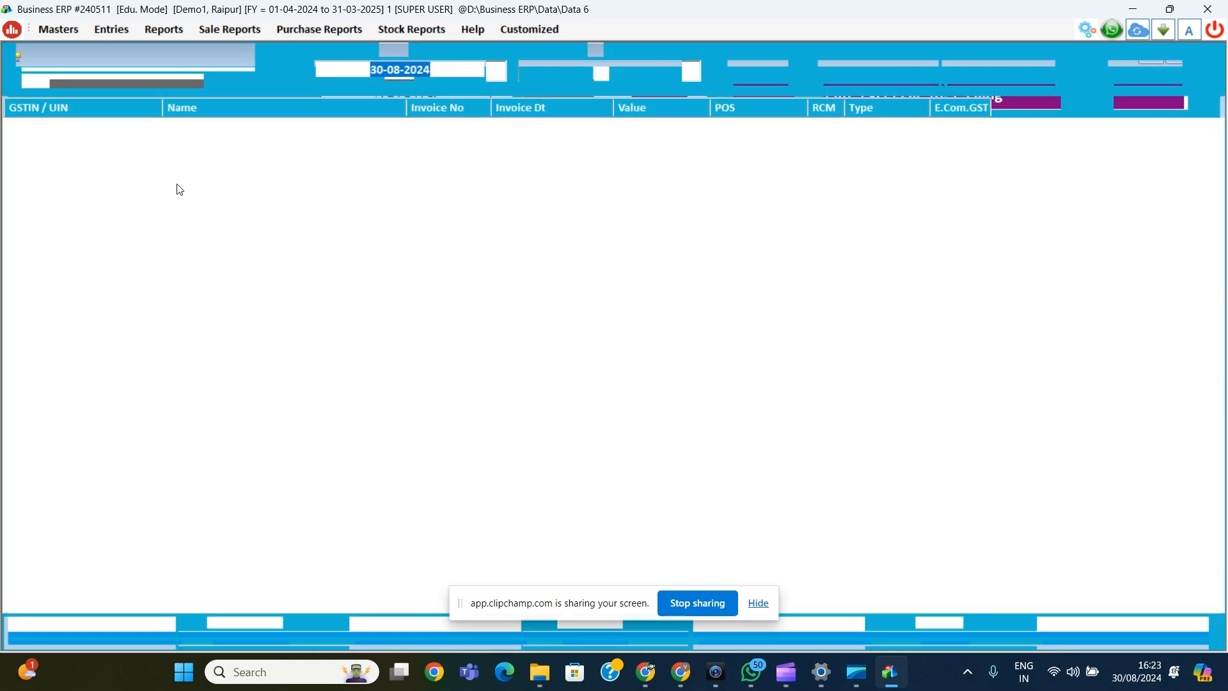
{"action": "key", "text": "Escape"}
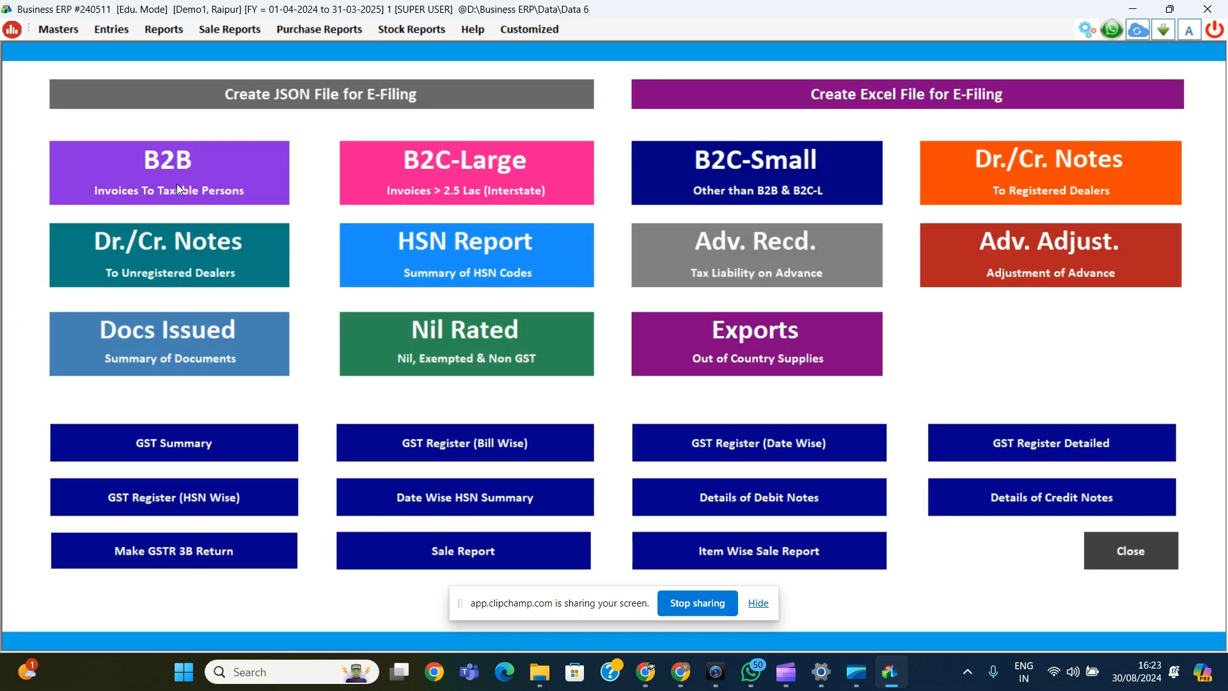
{"action": "key", "text": "Escape"}
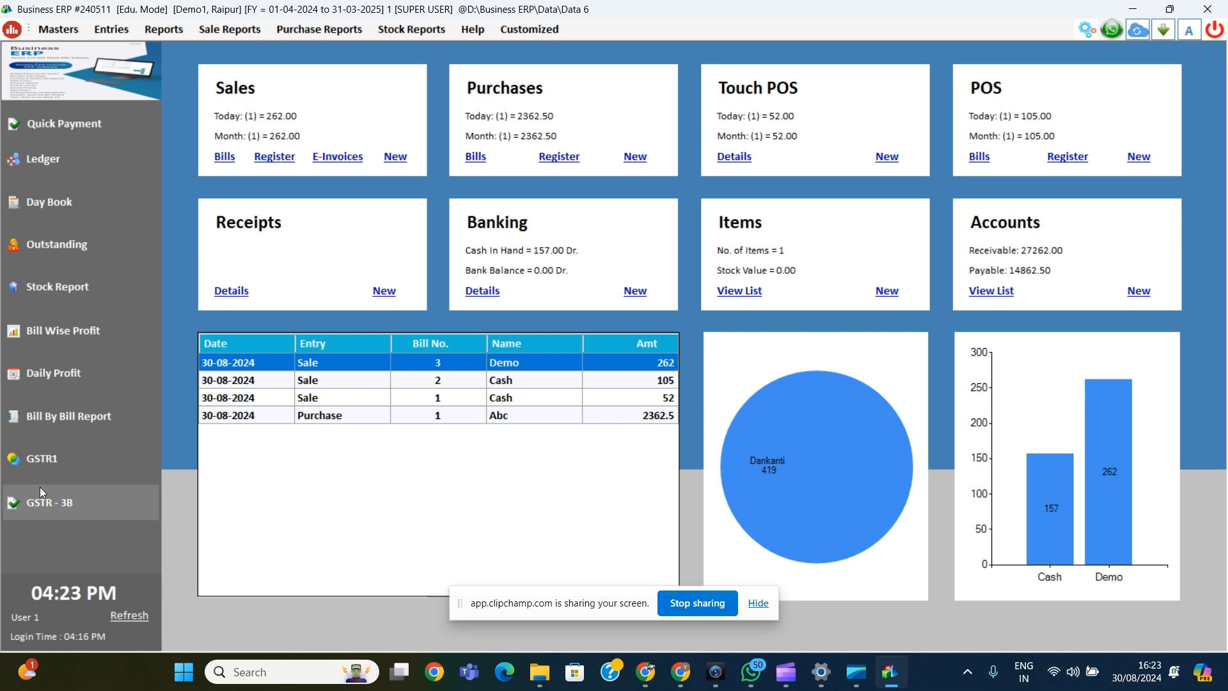
{"action": "left_click", "coordinate": [45, 506]}
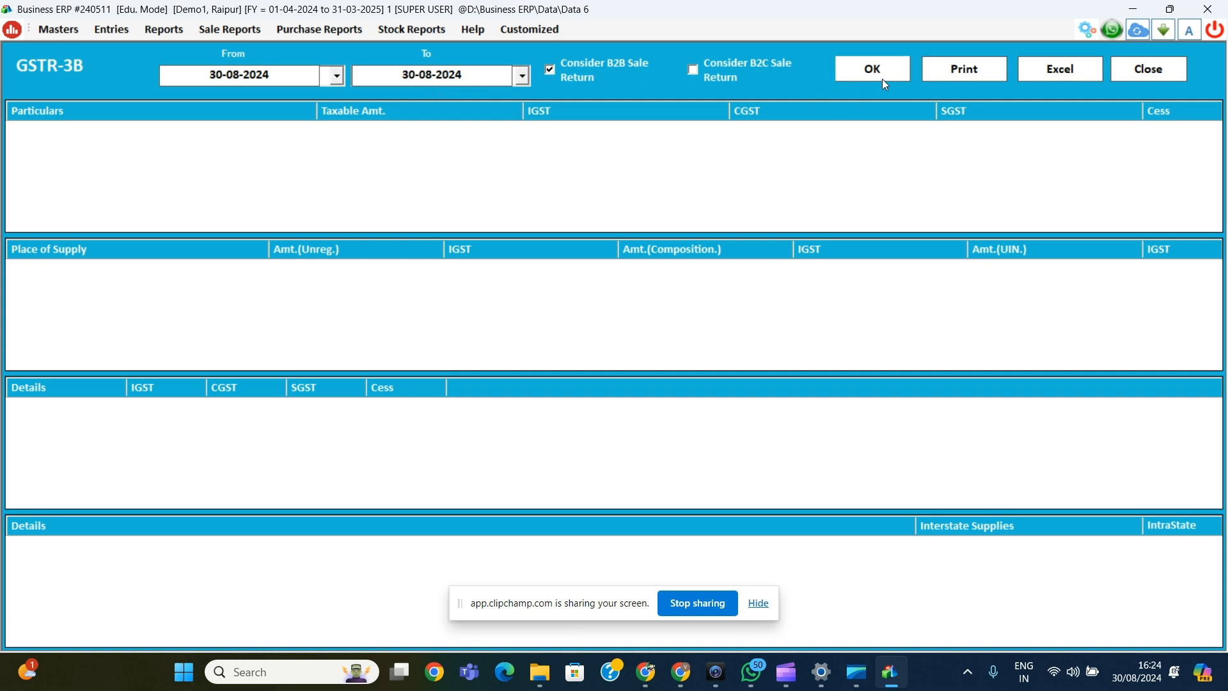
{"action": "left_click", "coordinate": [1155, 68]}
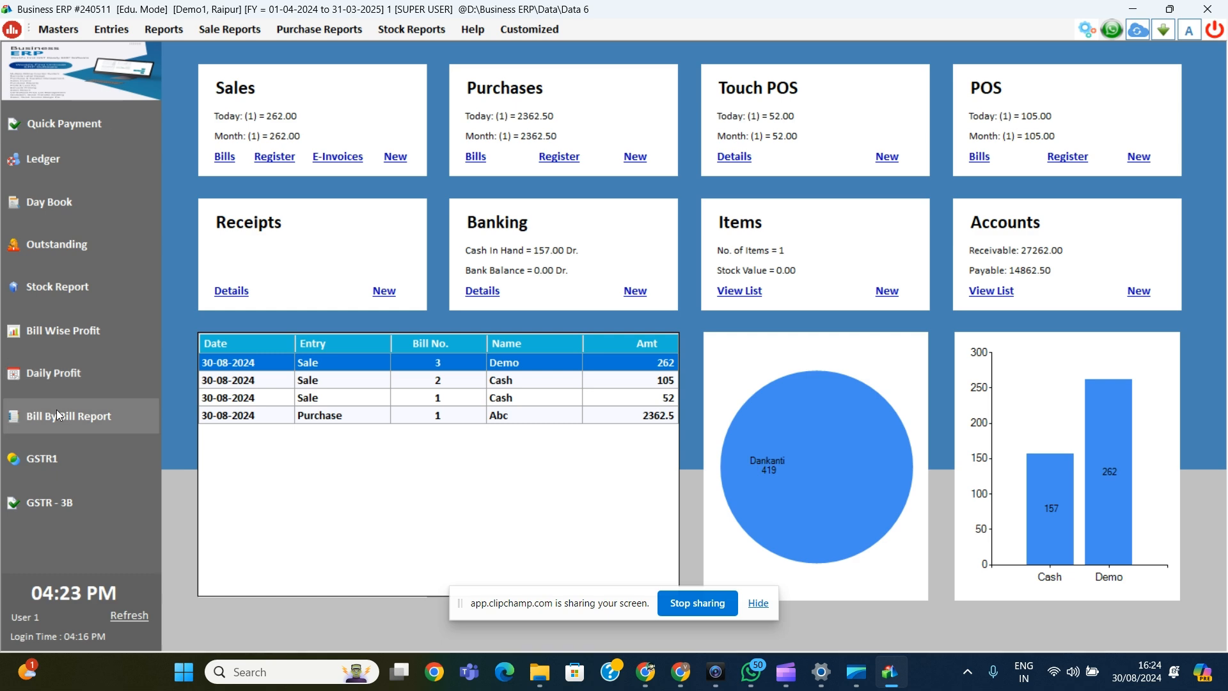
{"action": "left_click", "coordinate": [166, 36]}
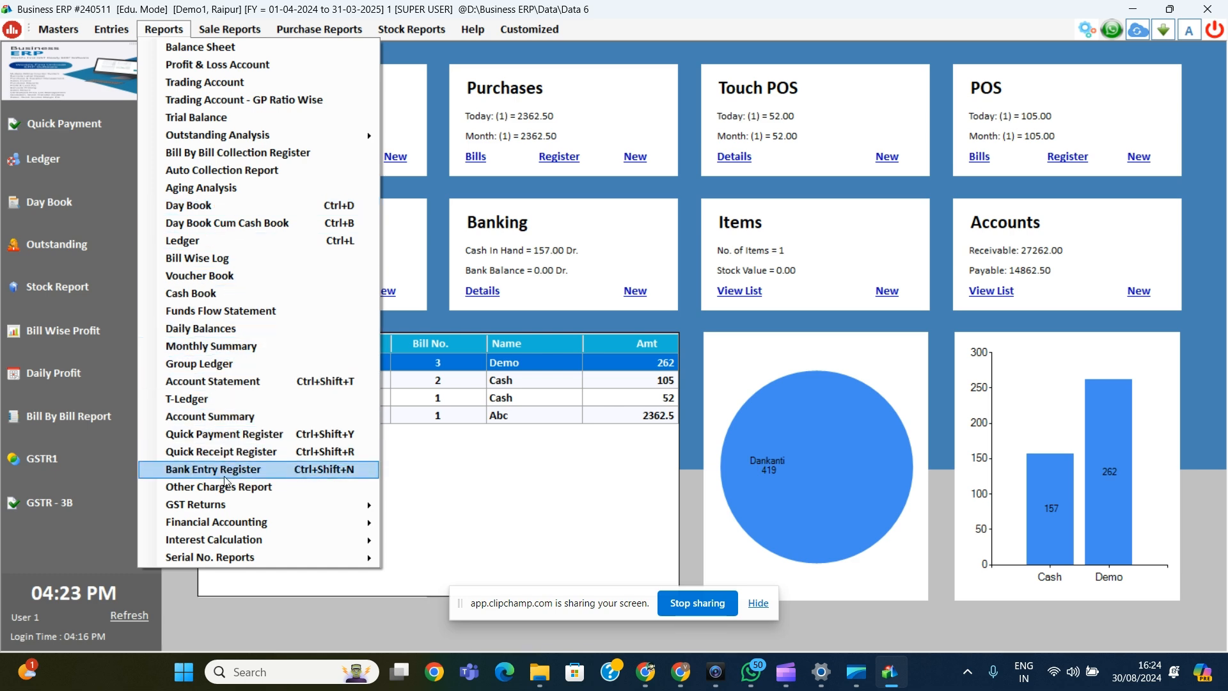
{"action": "mouse_move", "coordinate": [258, 520]}
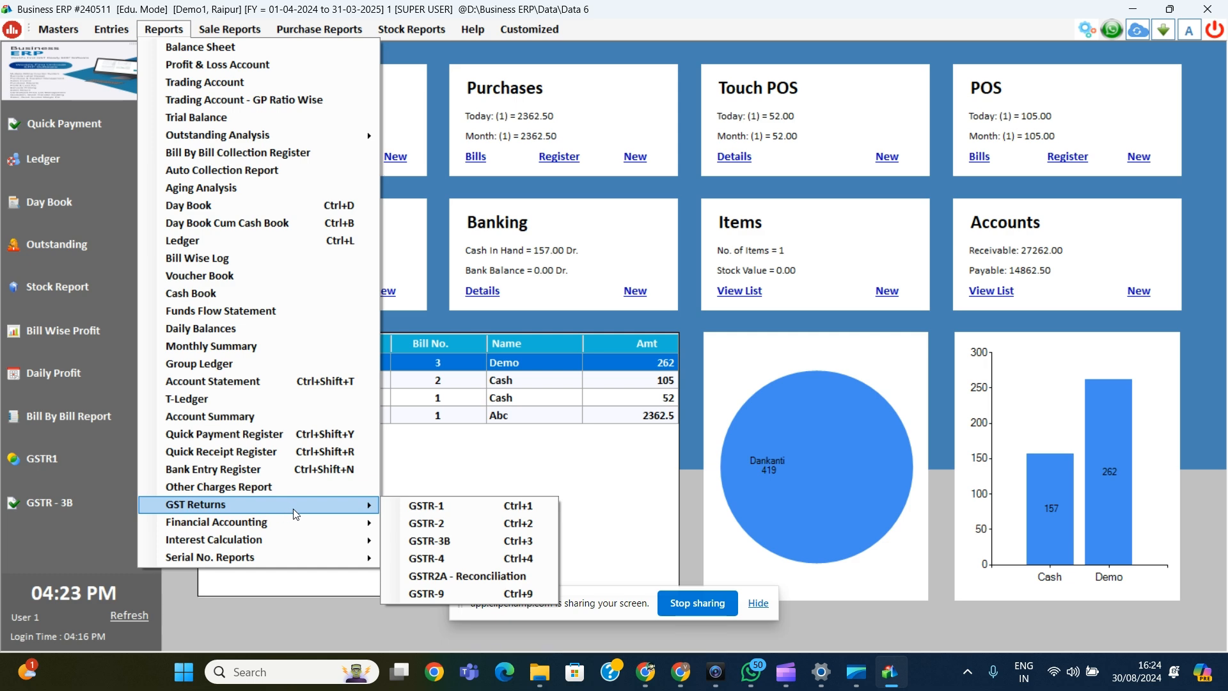
{"action": "mouse_move", "coordinate": [299, 527]}
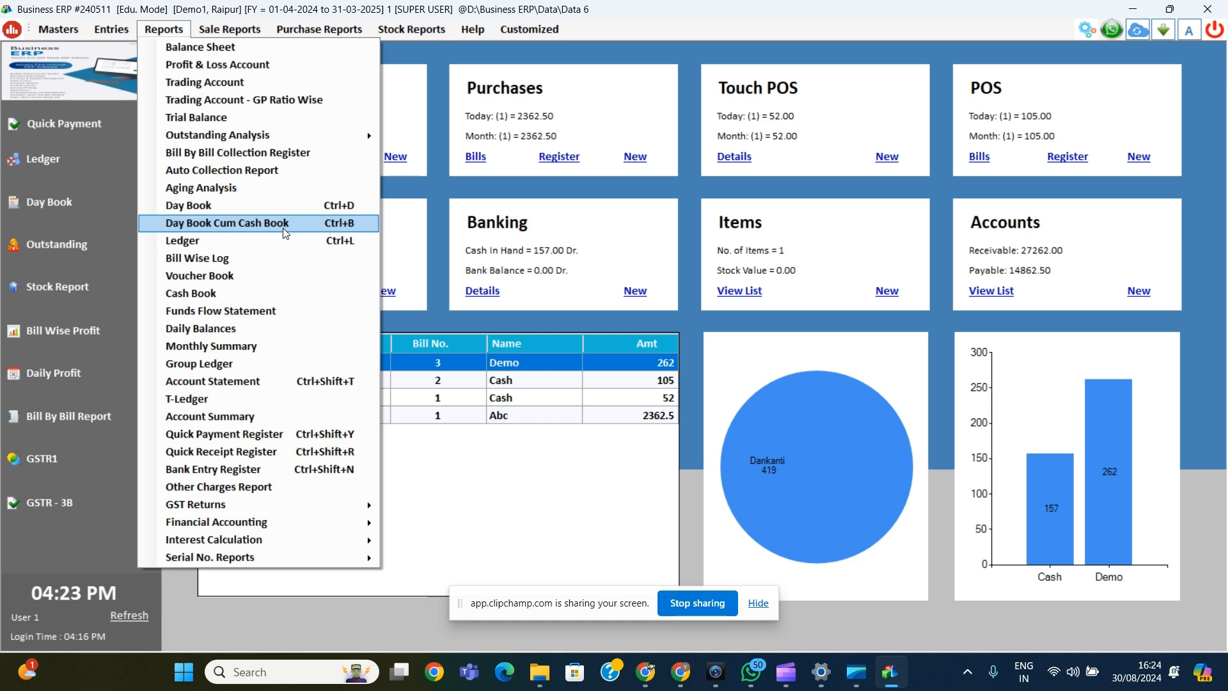
{"action": "left_click", "coordinate": [309, 401]}
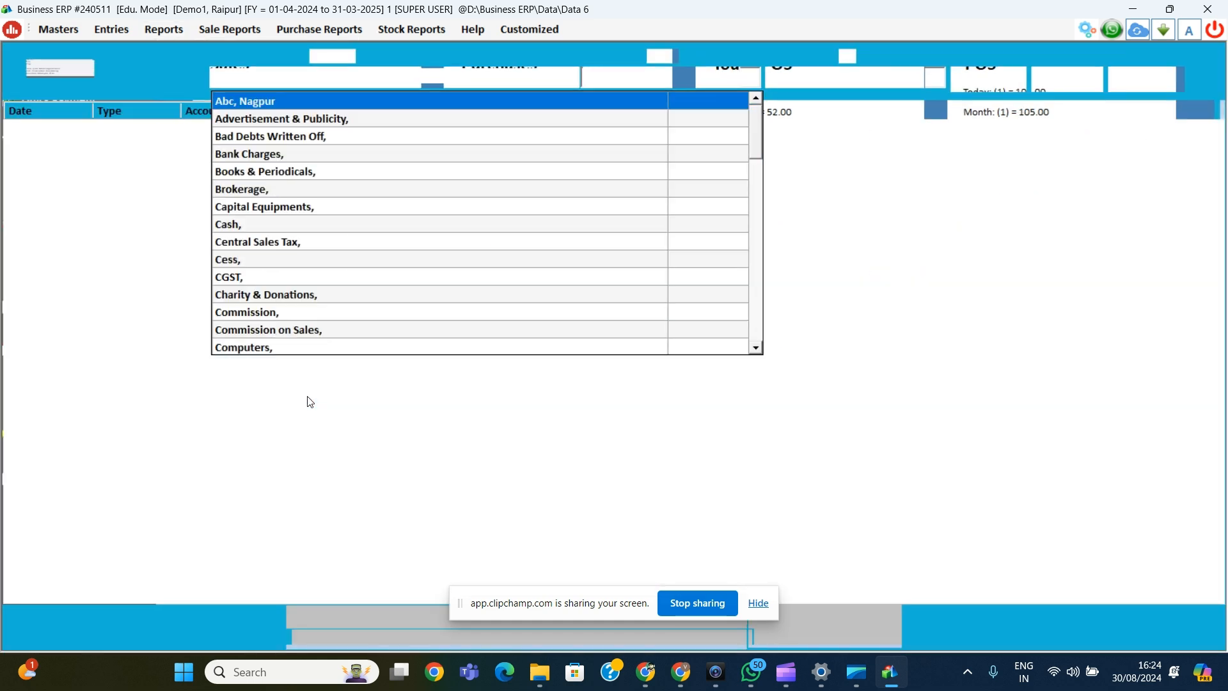
{"action": "key", "text": "Escape"}
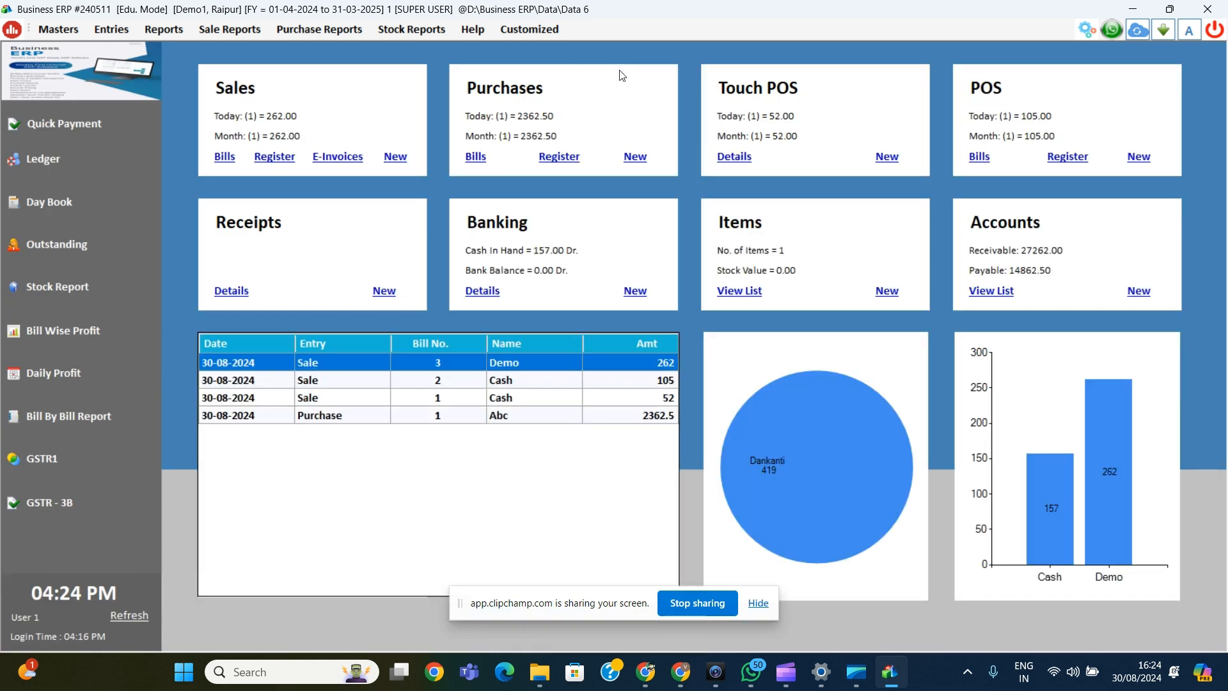
{"action": "left_click", "coordinate": [55, 245]}
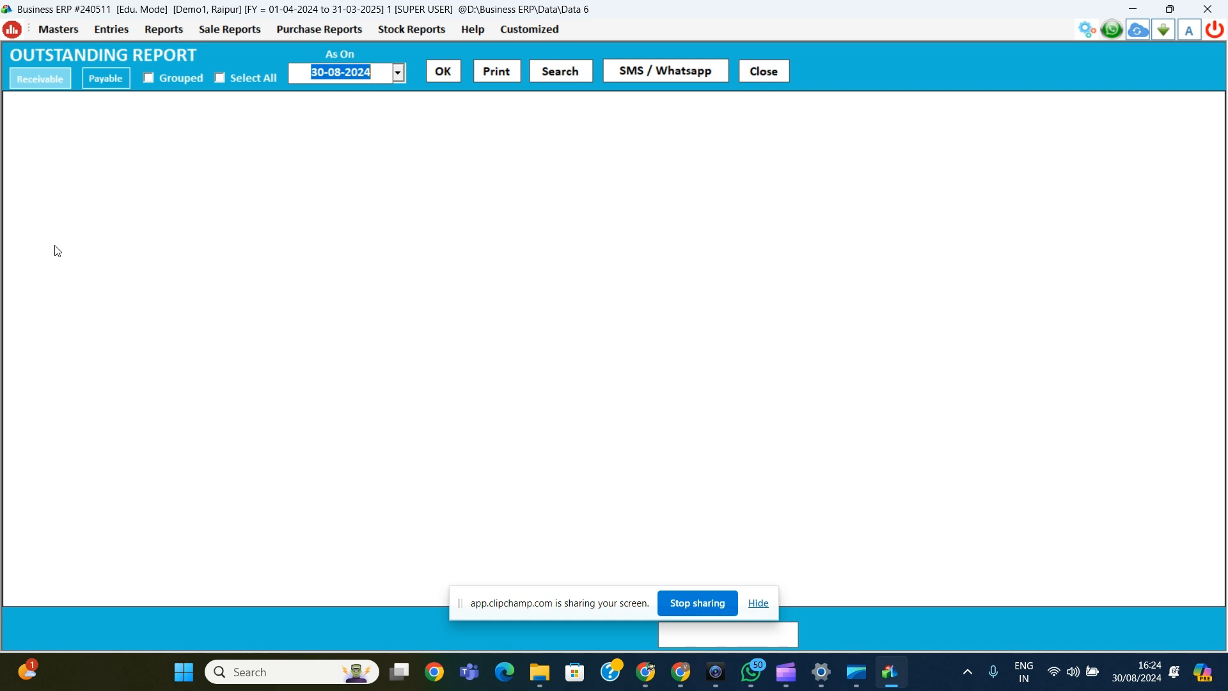
{"action": "left_click", "coordinate": [45, 77]}
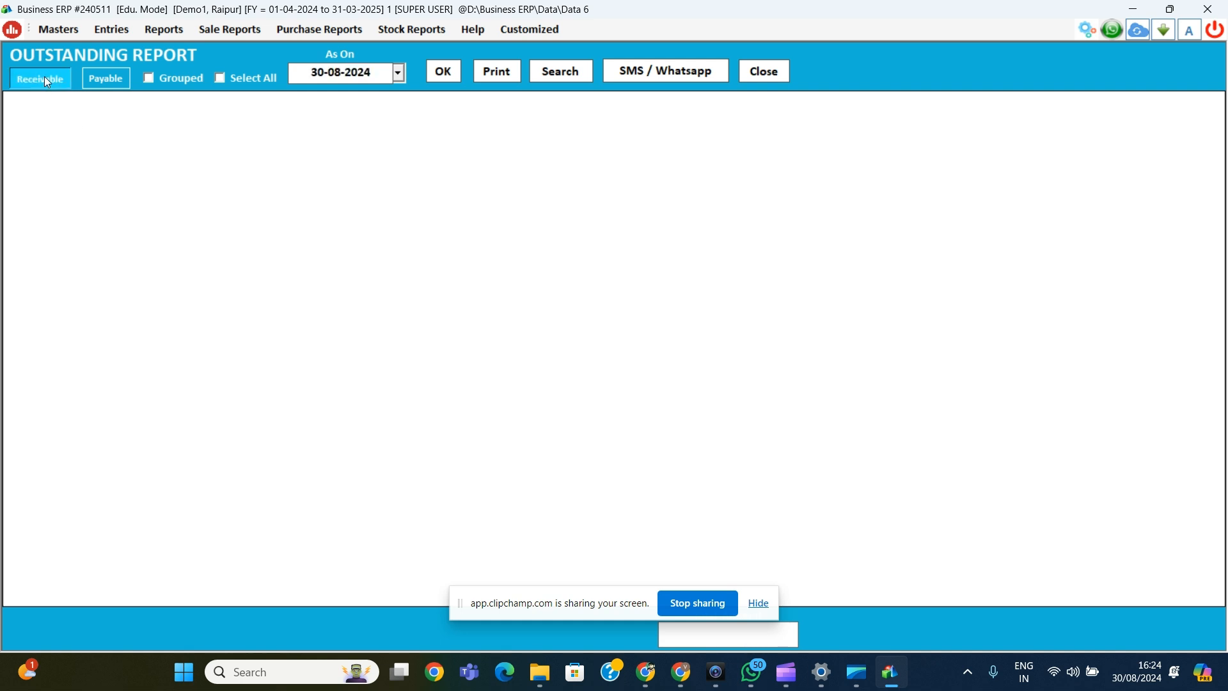
{"action": "left_click", "coordinate": [445, 72]}
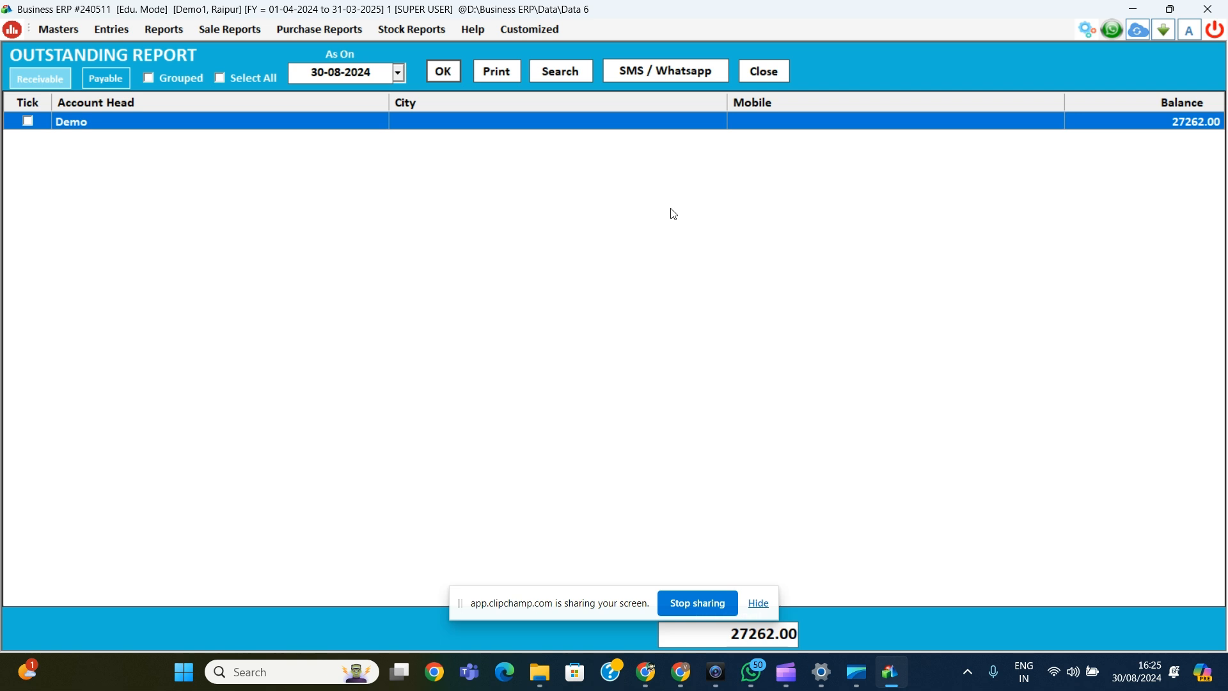
{"action": "left_click", "coordinate": [97, 82]}
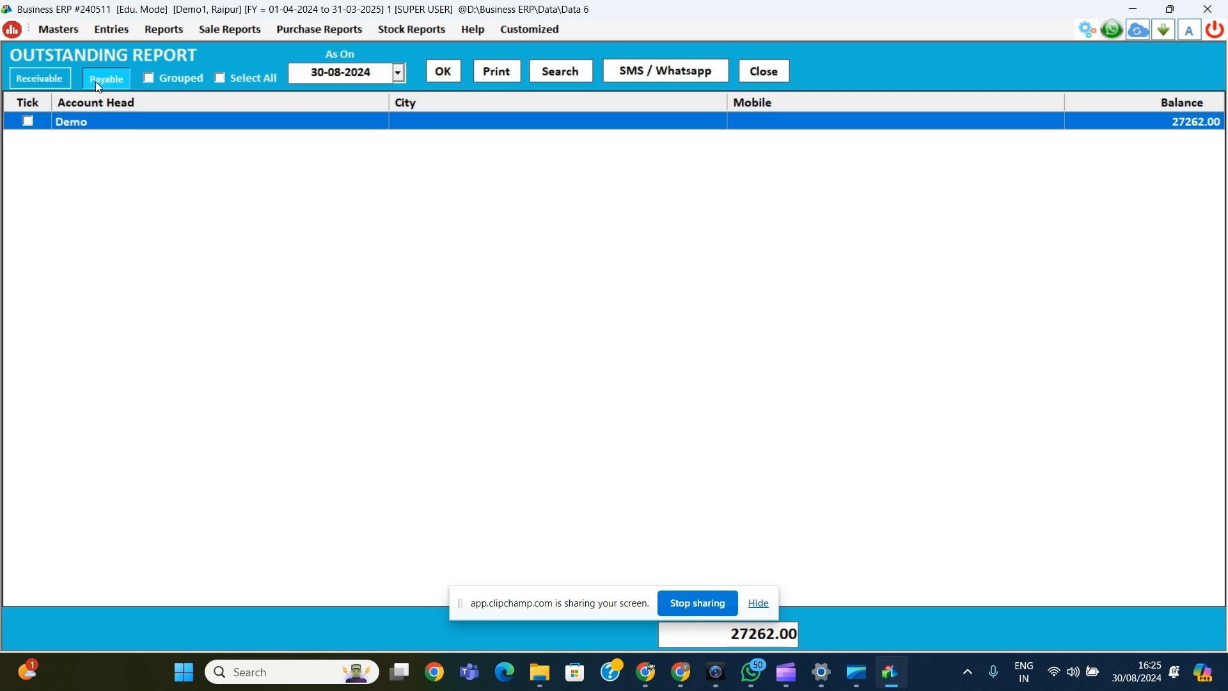
{"action": "left_click", "coordinate": [454, 80]}
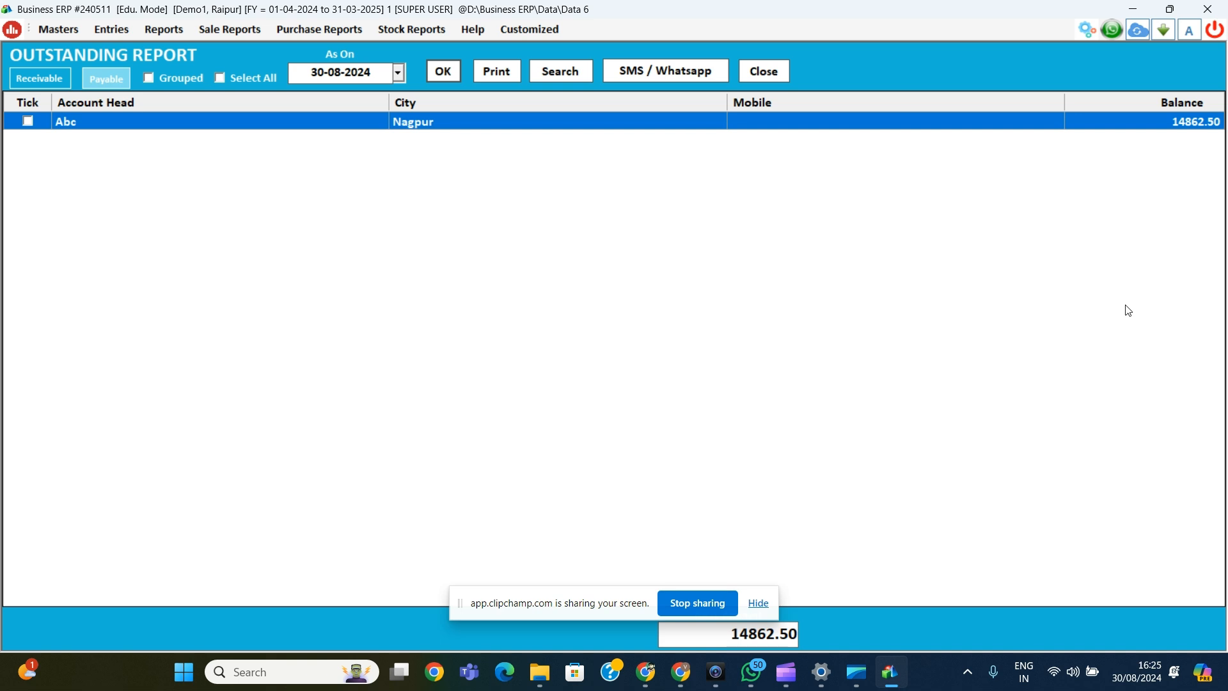
{"action": "left_click", "coordinate": [784, 80]}
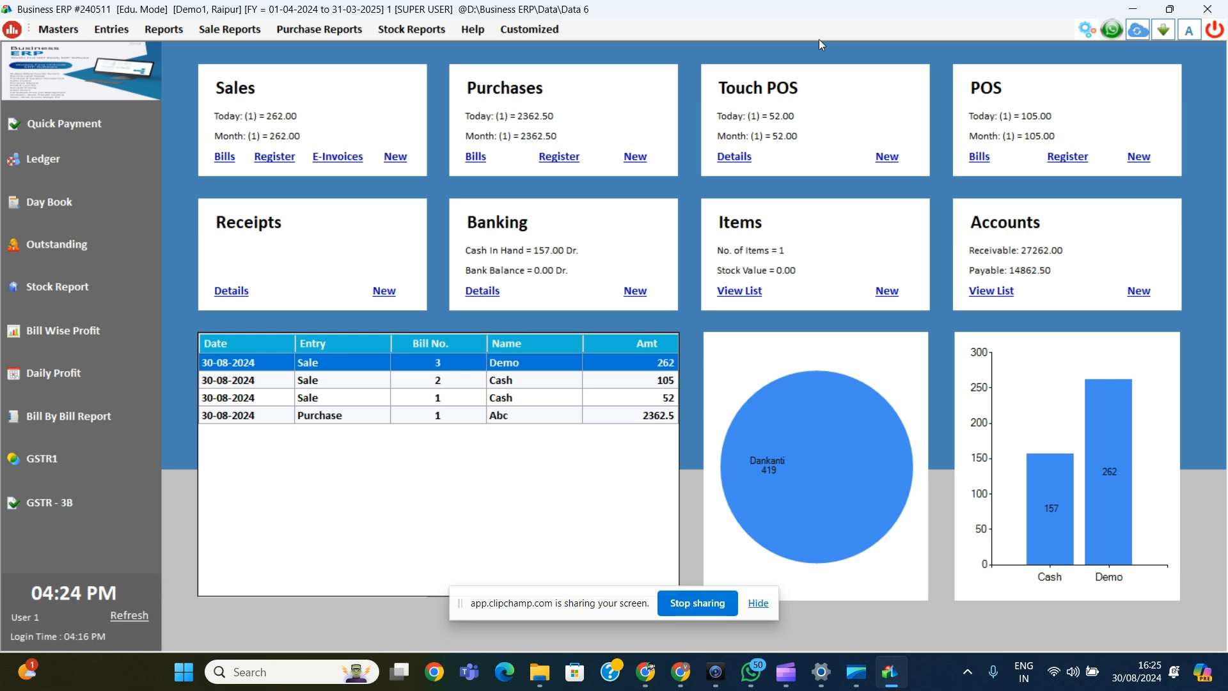
Step: Open settings and check the Modules On / Off toggles, then close that list
{"action": "left_click", "coordinate": [1081, 25]}
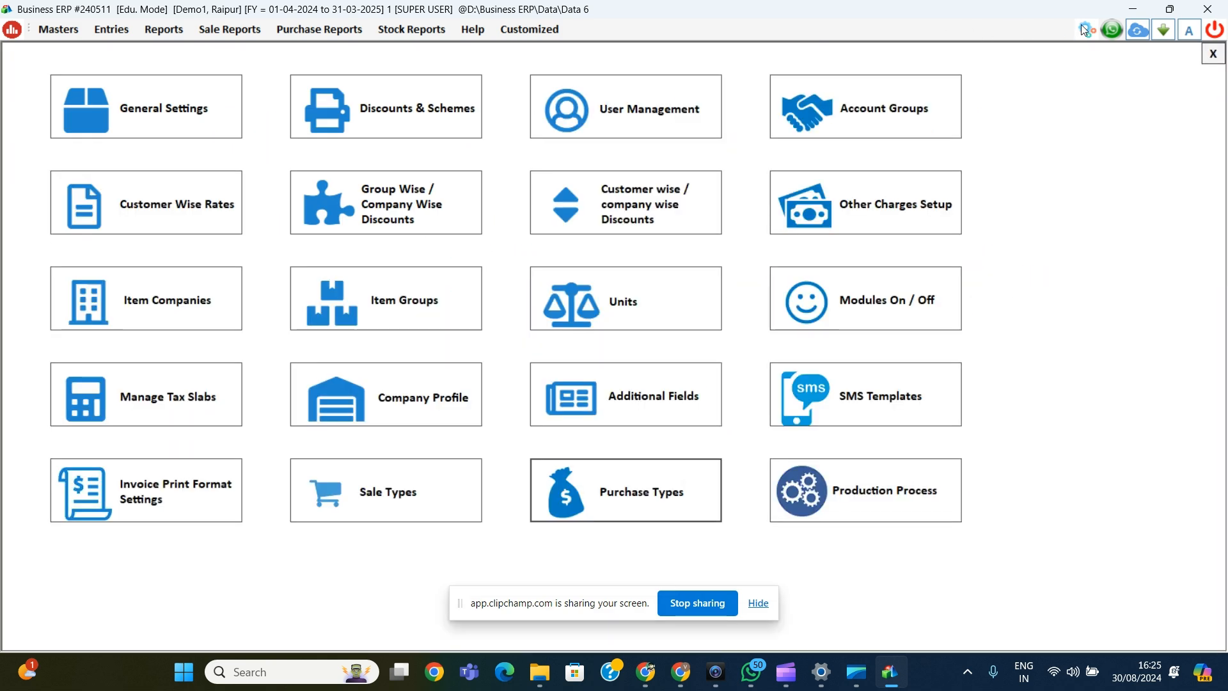
{"action": "left_click", "coordinate": [828, 311]}
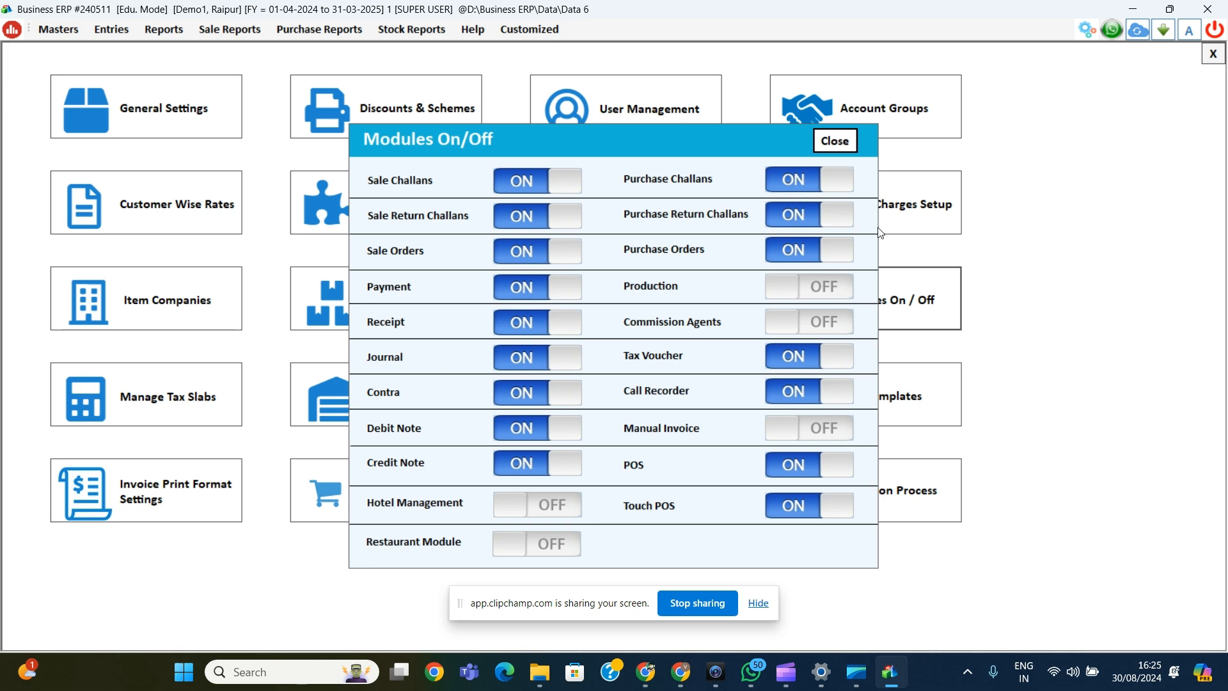
{"action": "left_click", "coordinate": [835, 141]}
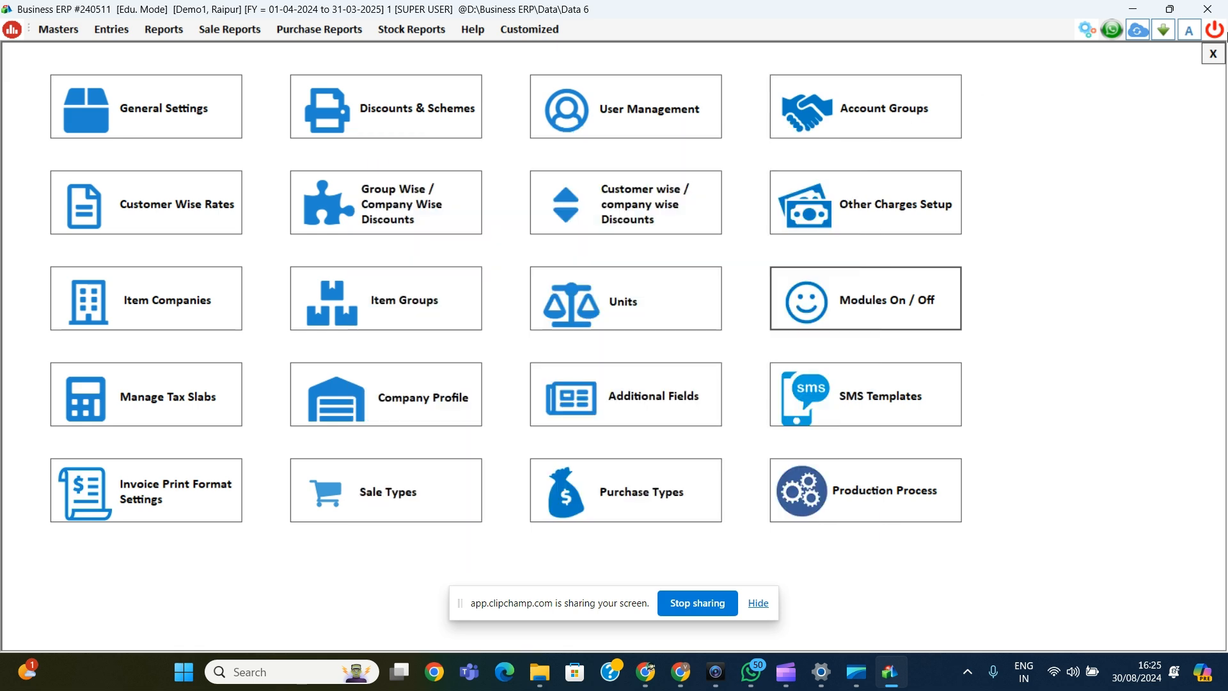
Step: Close the settings page using the top-right X
{"action": "left_click", "coordinate": [1212, 55]}
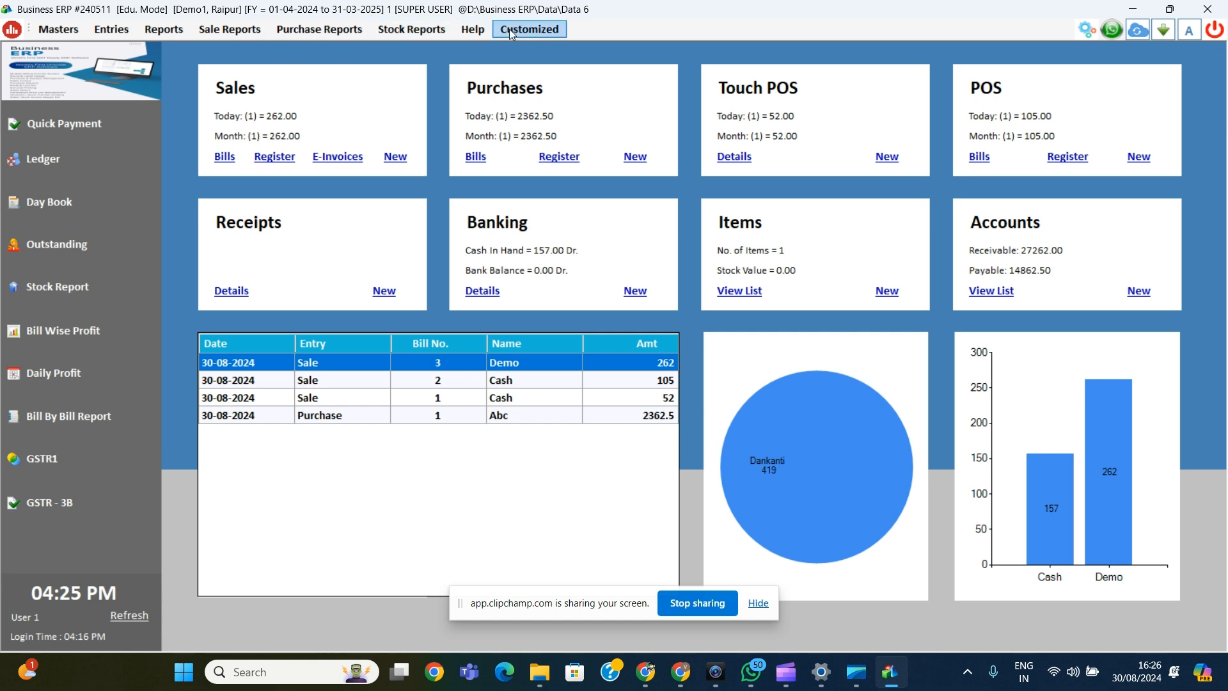
{"action": "left_click", "coordinate": [465, 30]}
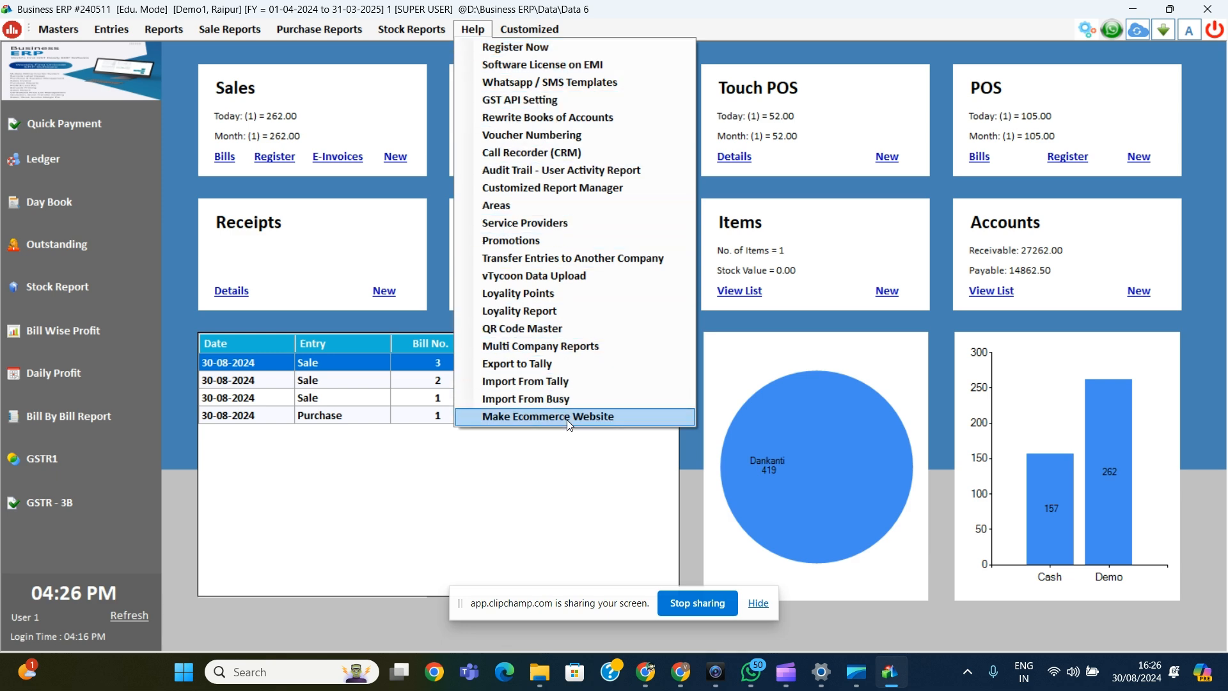
{"action": "left_click", "coordinate": [524, 507]}
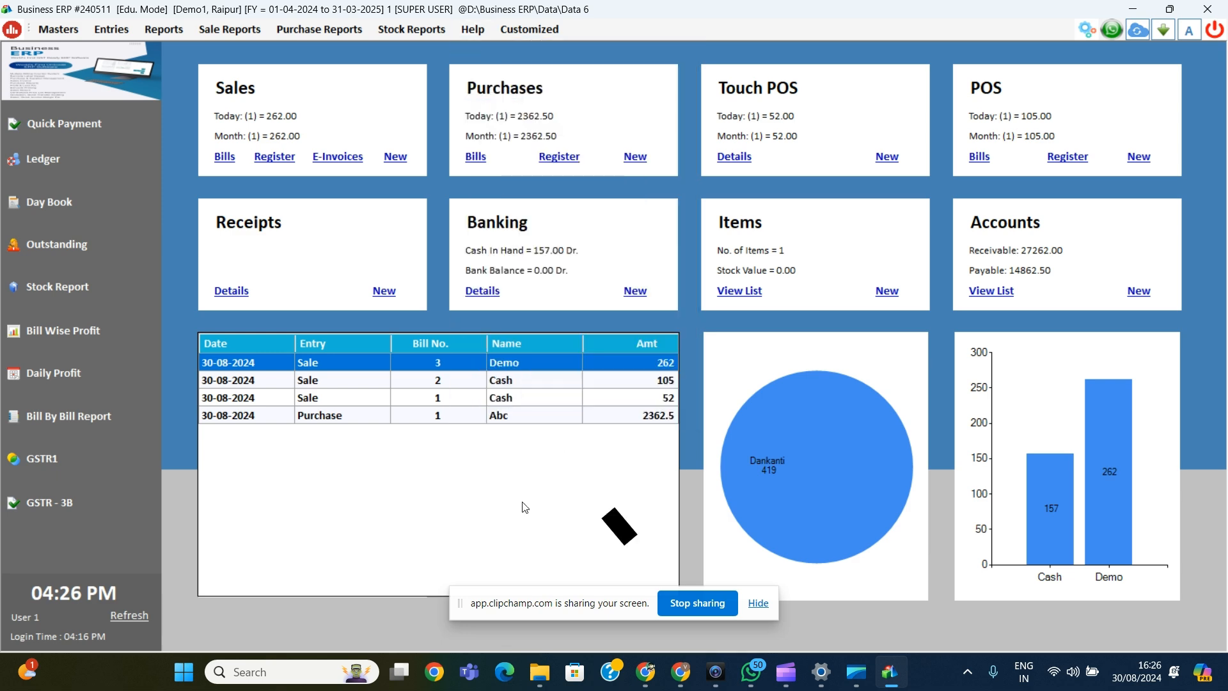